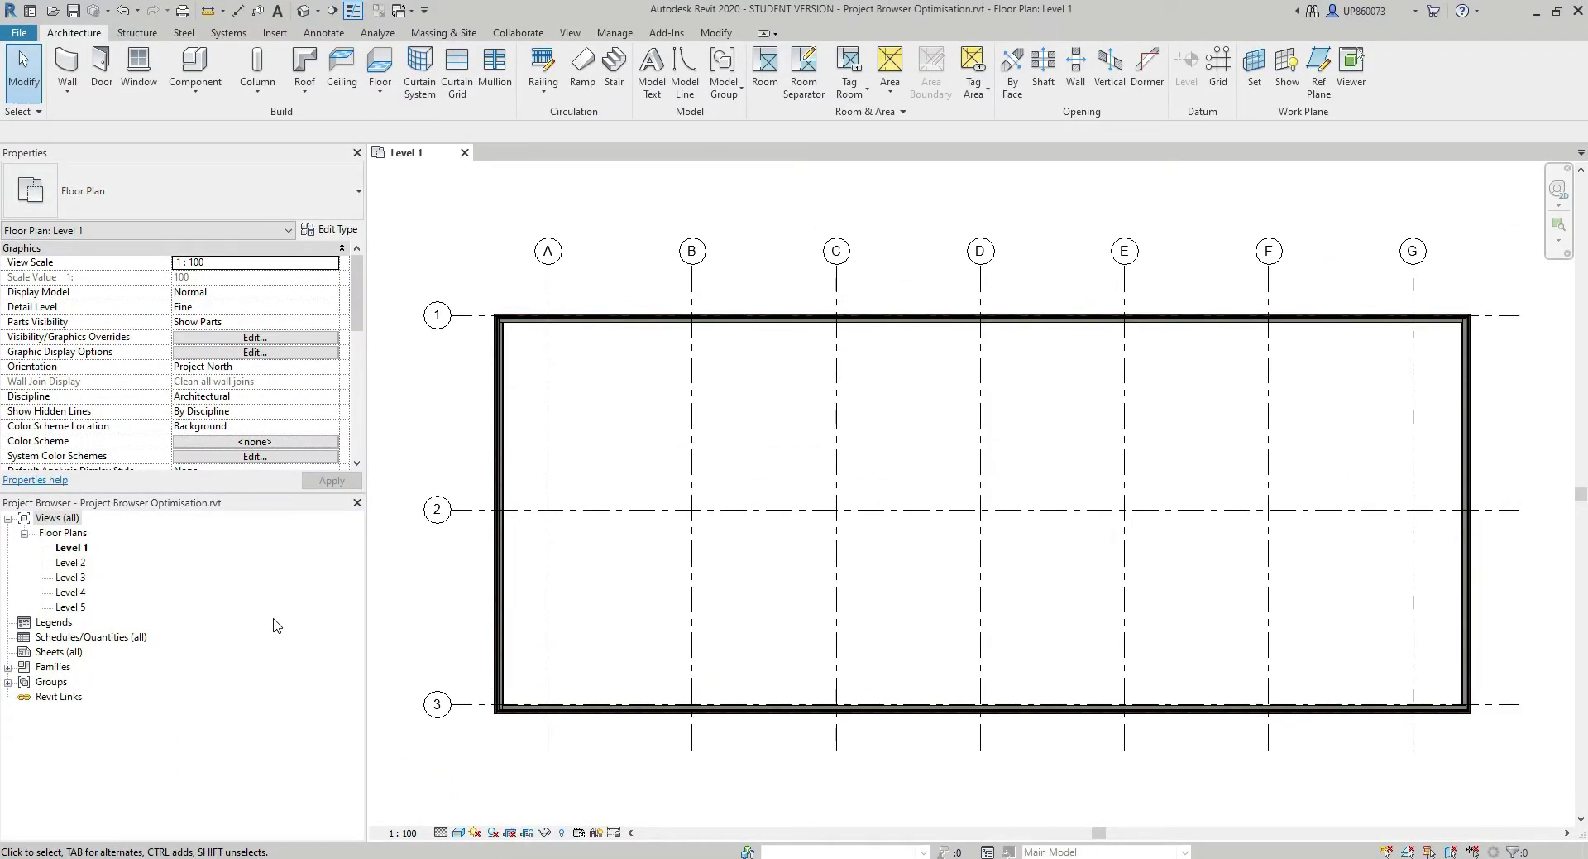
Add a View Type project parameter, Text type, grouped under General, applied only to Views
click(615, 33)
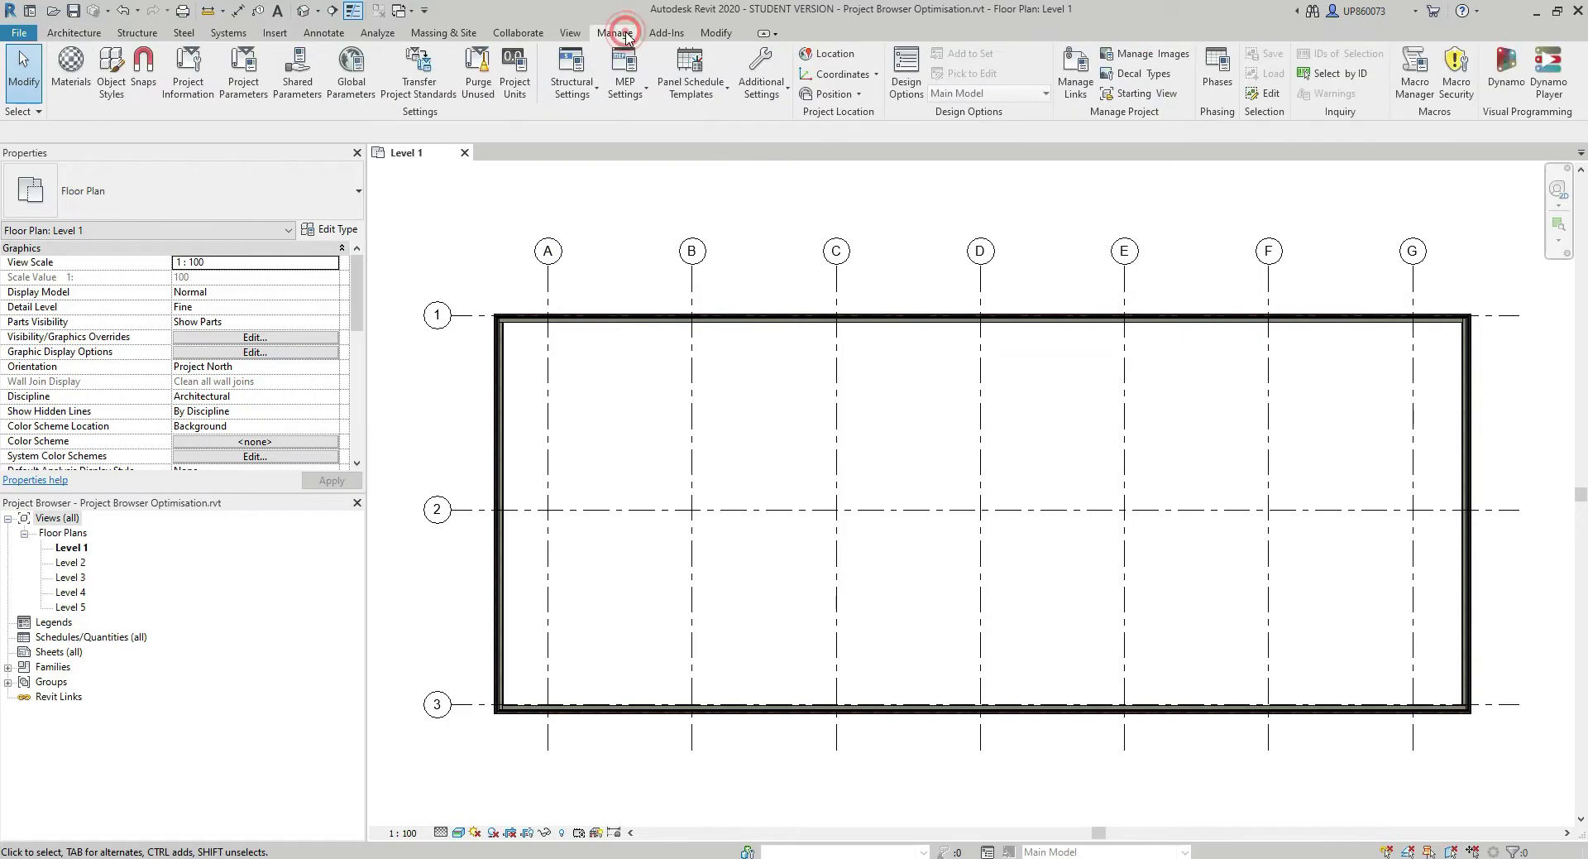
click(241, 73)
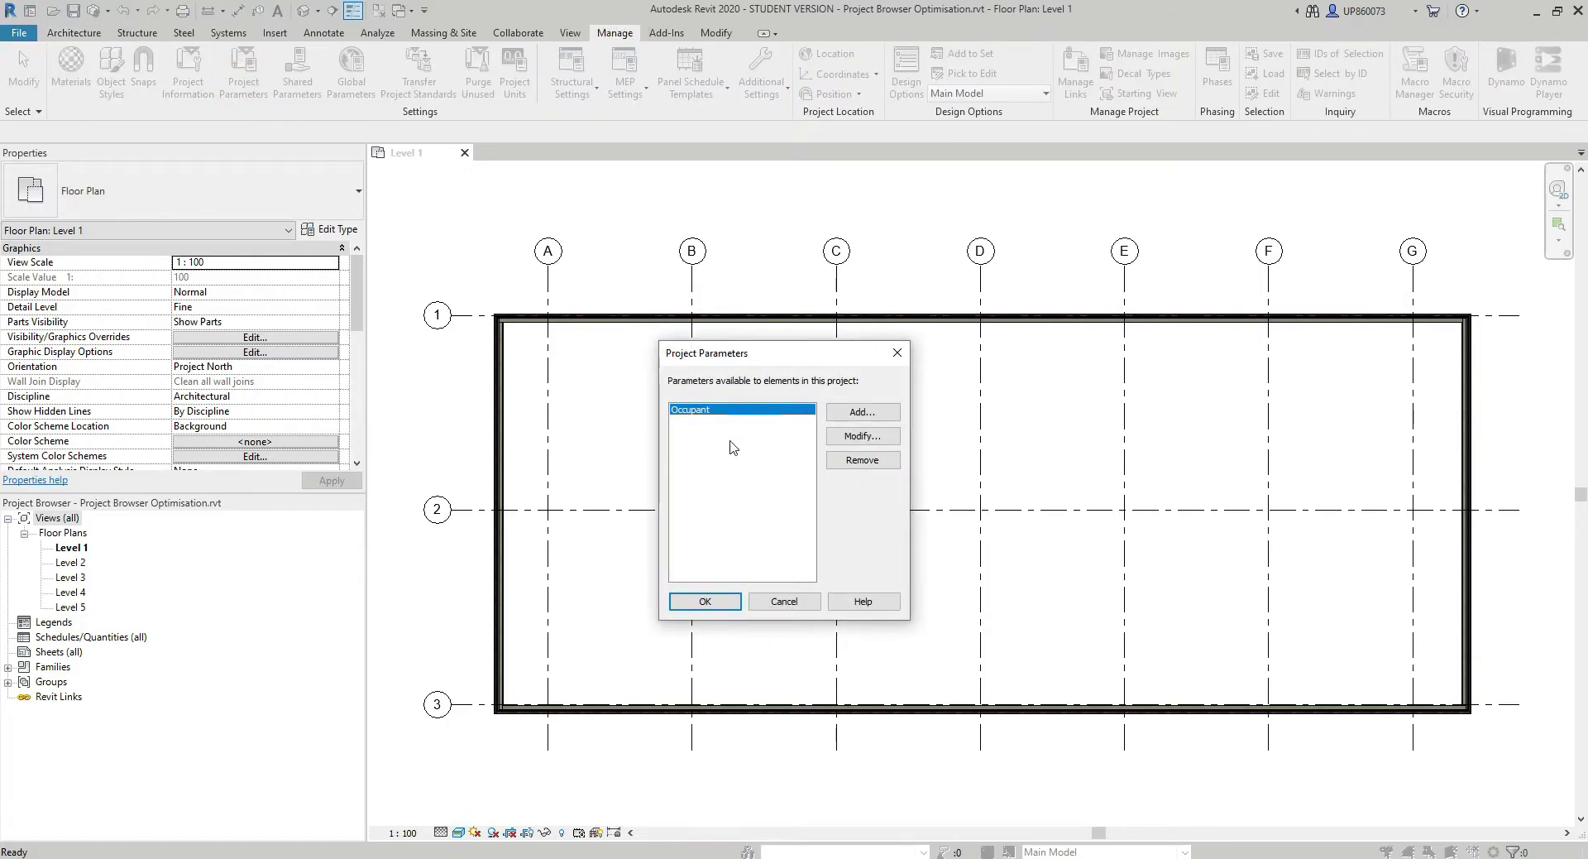
click(863, 411)
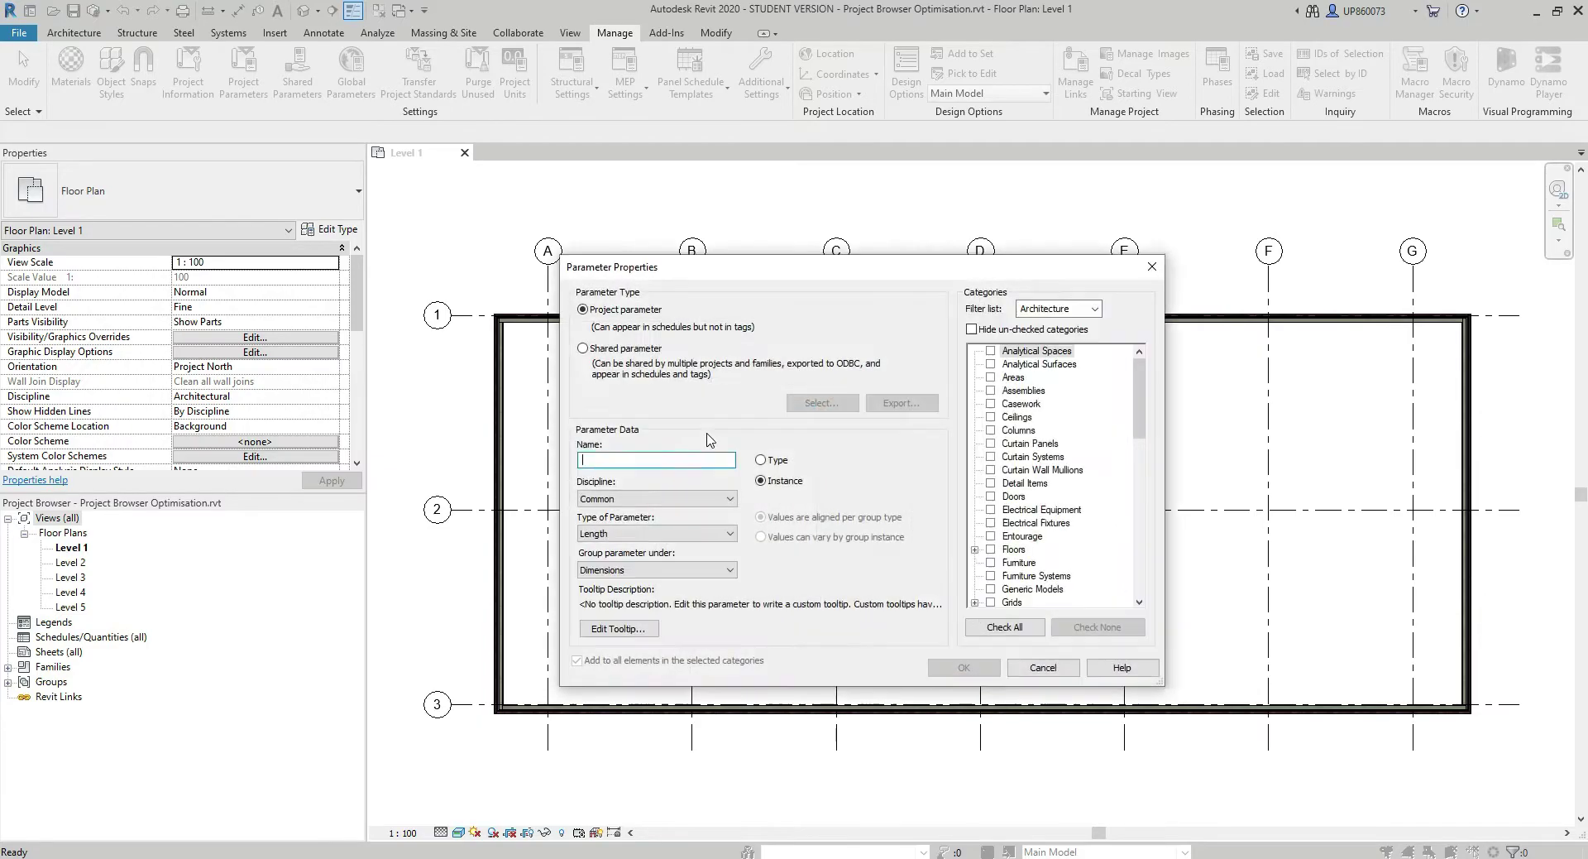
text(View Type)
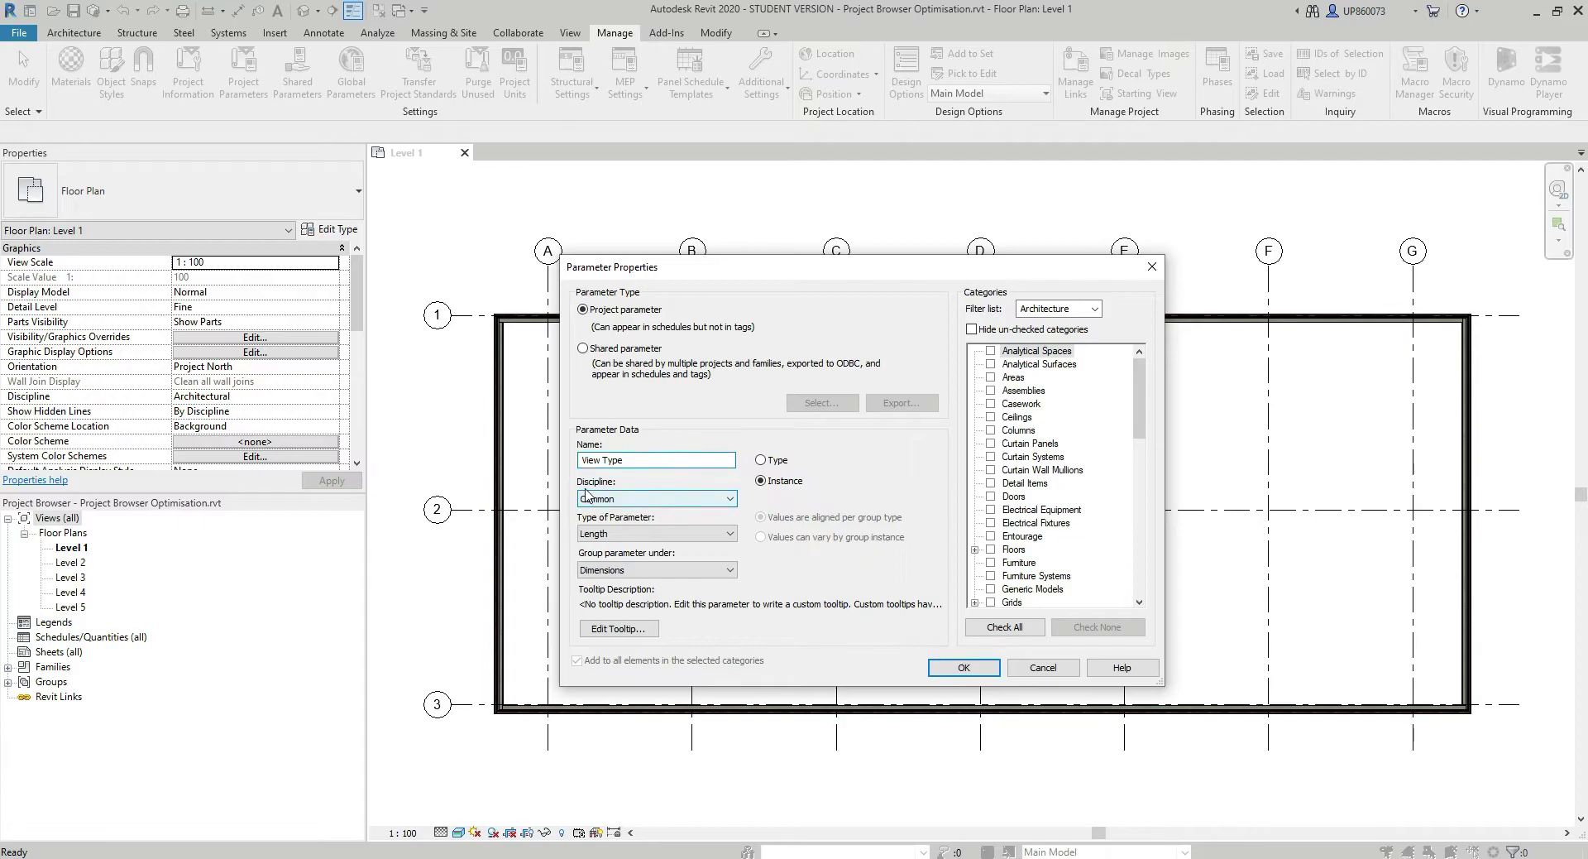
click(637, 534)
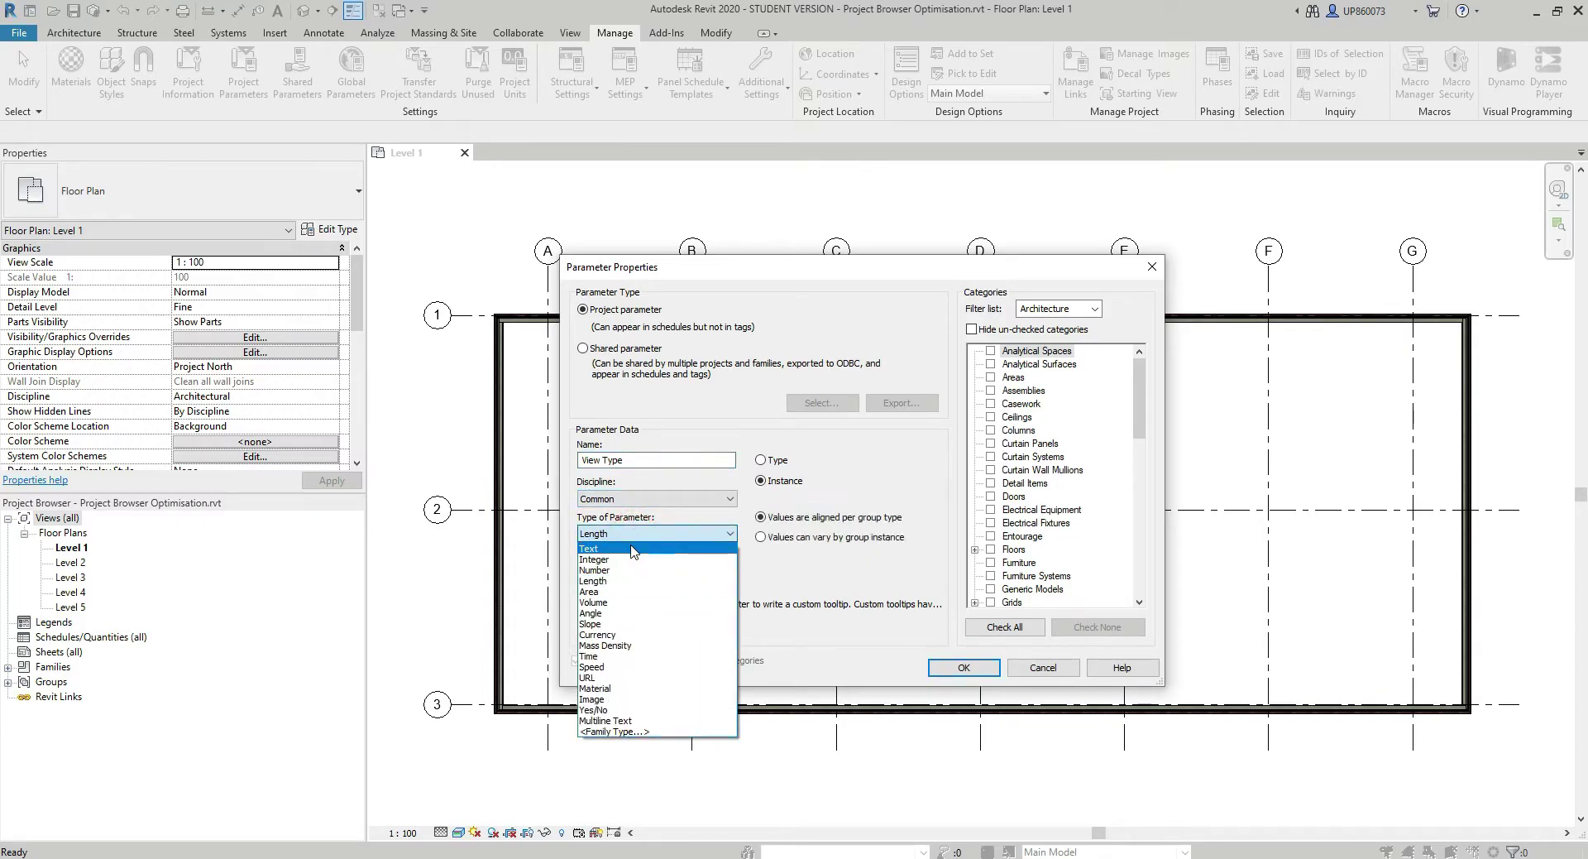
click(644, 548)
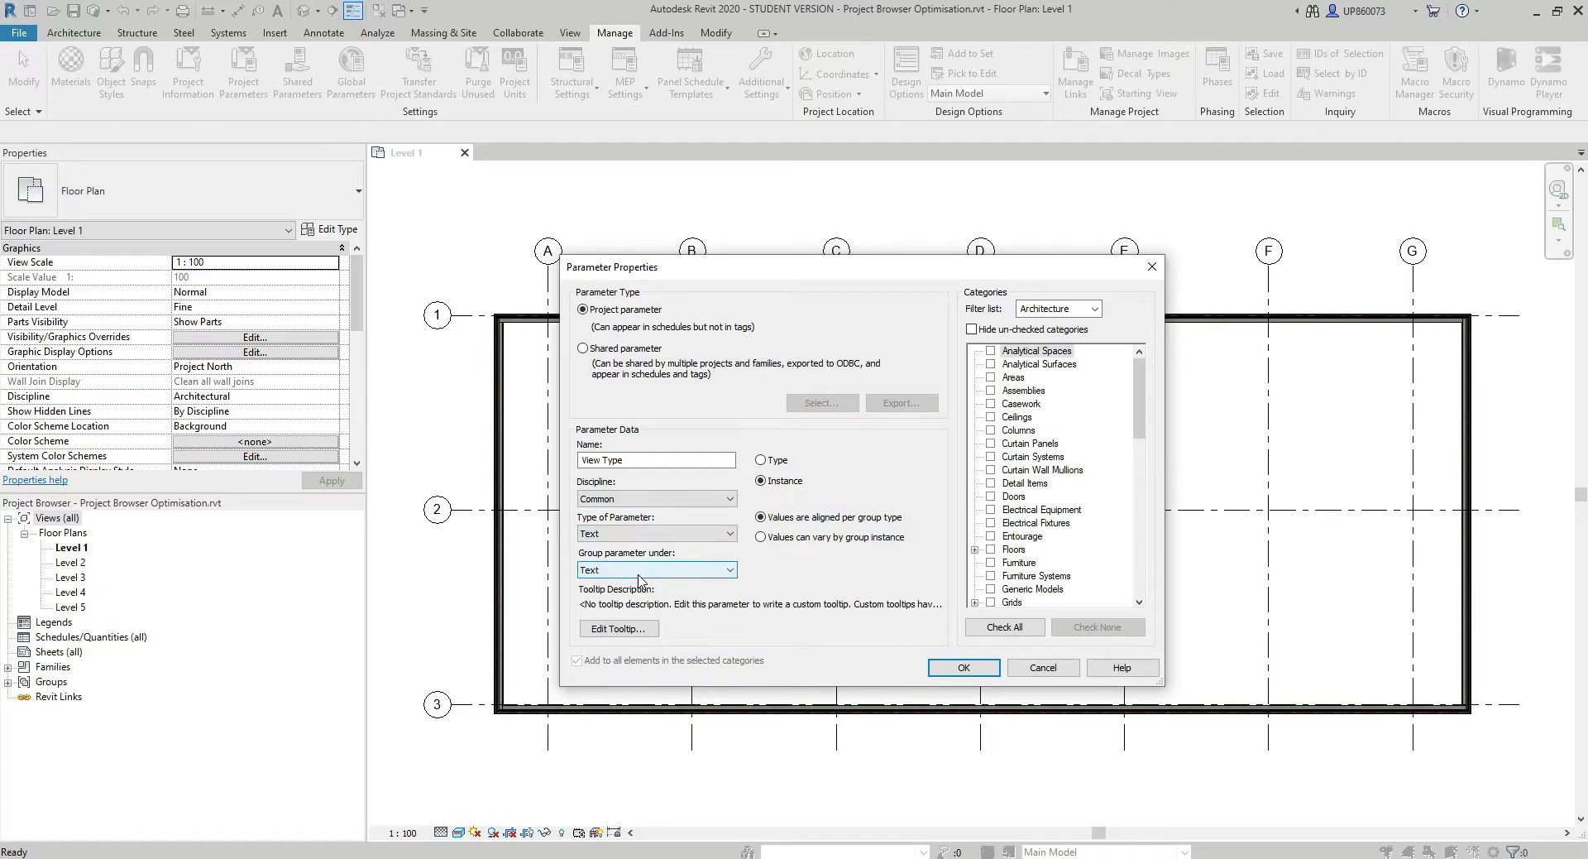
click(638, 570)
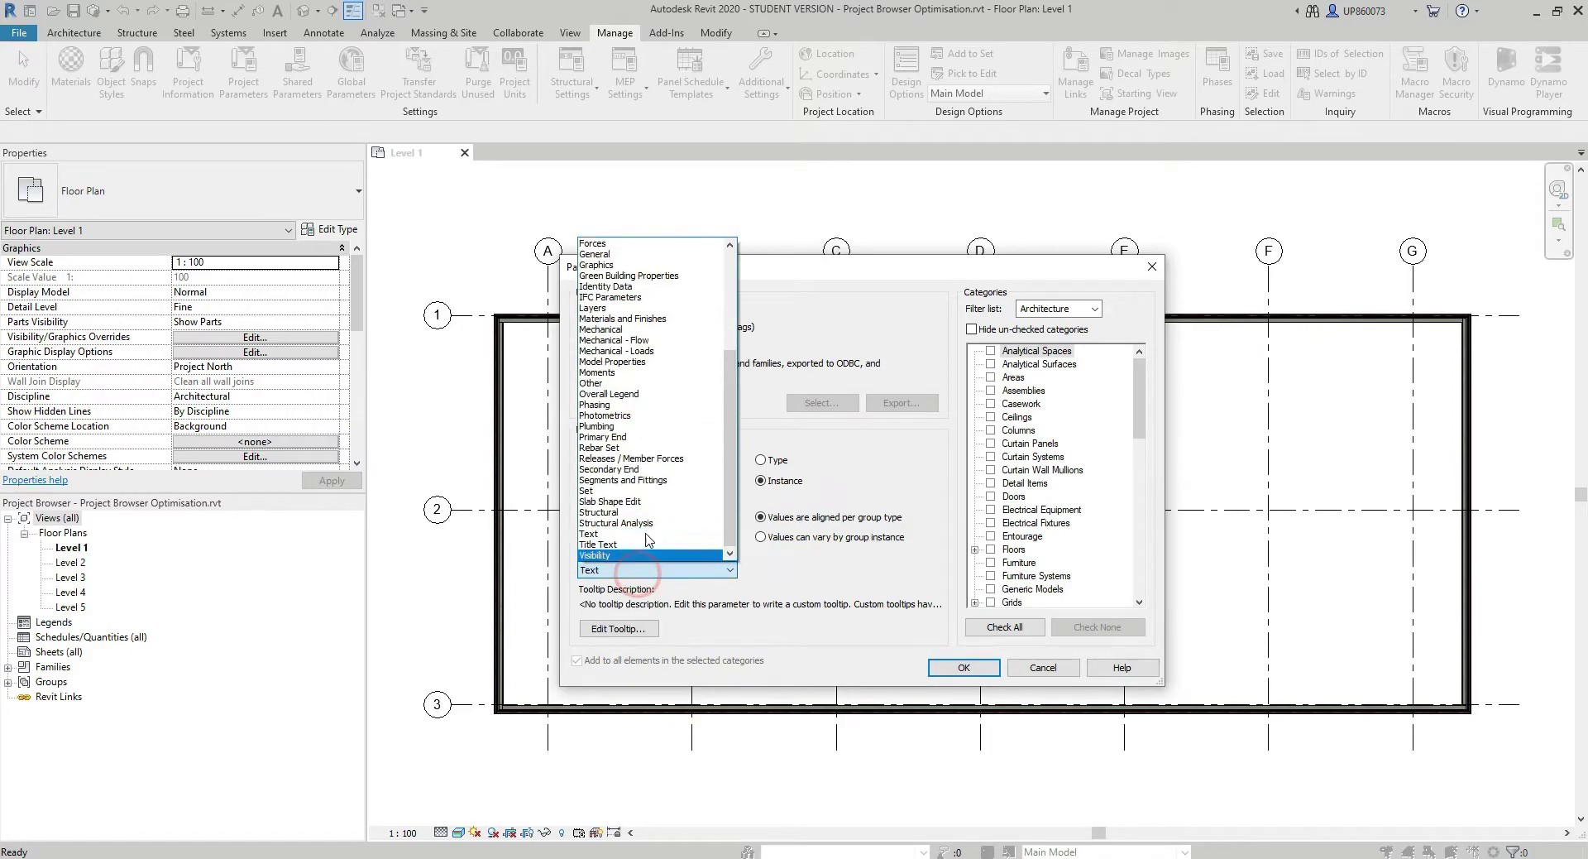
click(637, 263)
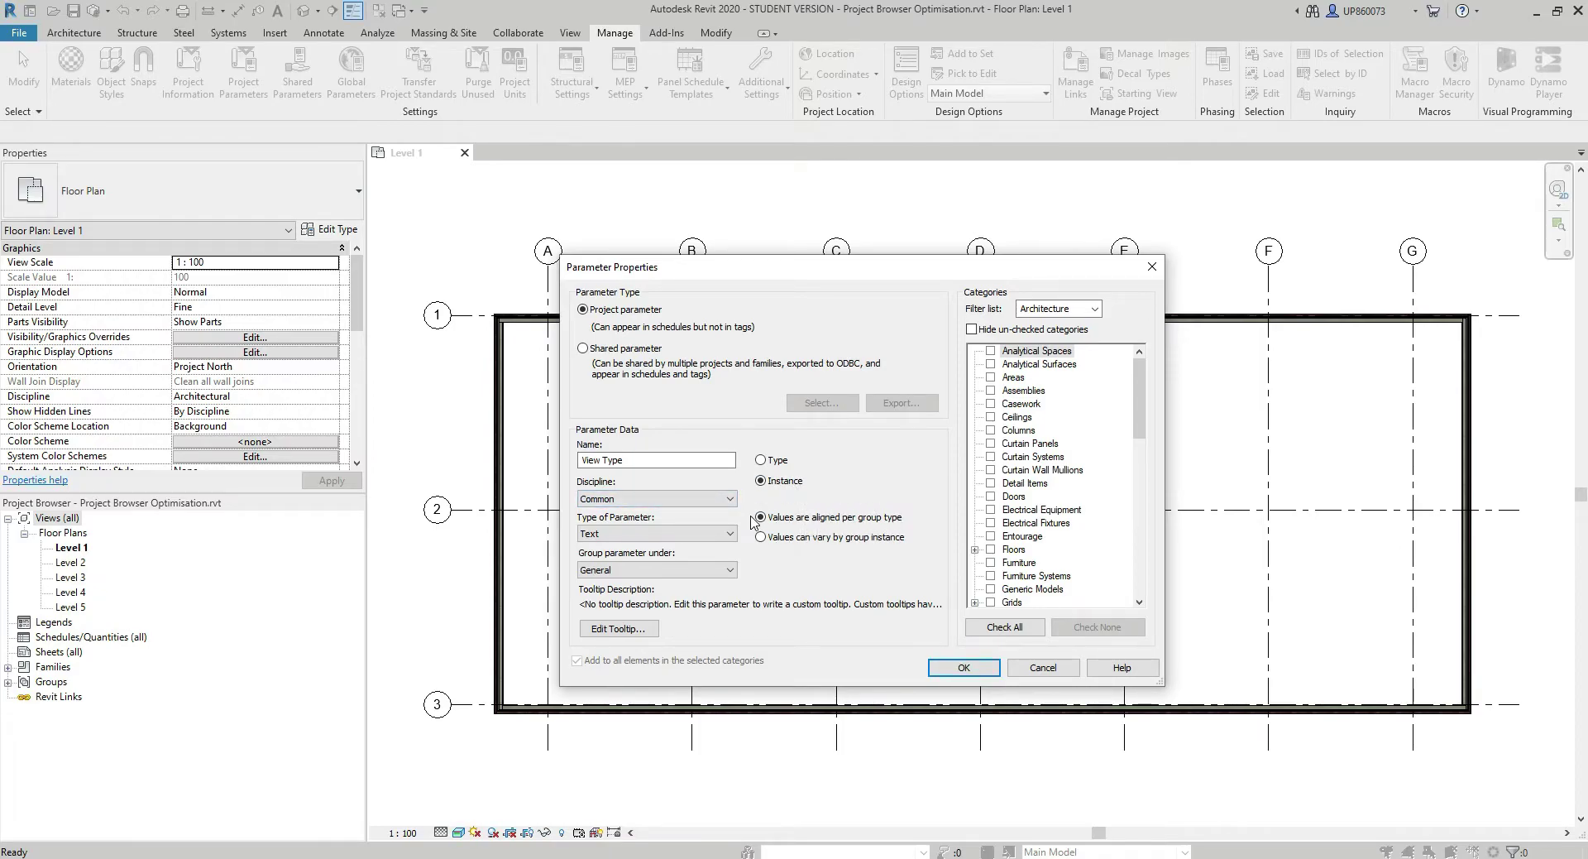
drag(1142, 387, 1146, 575)
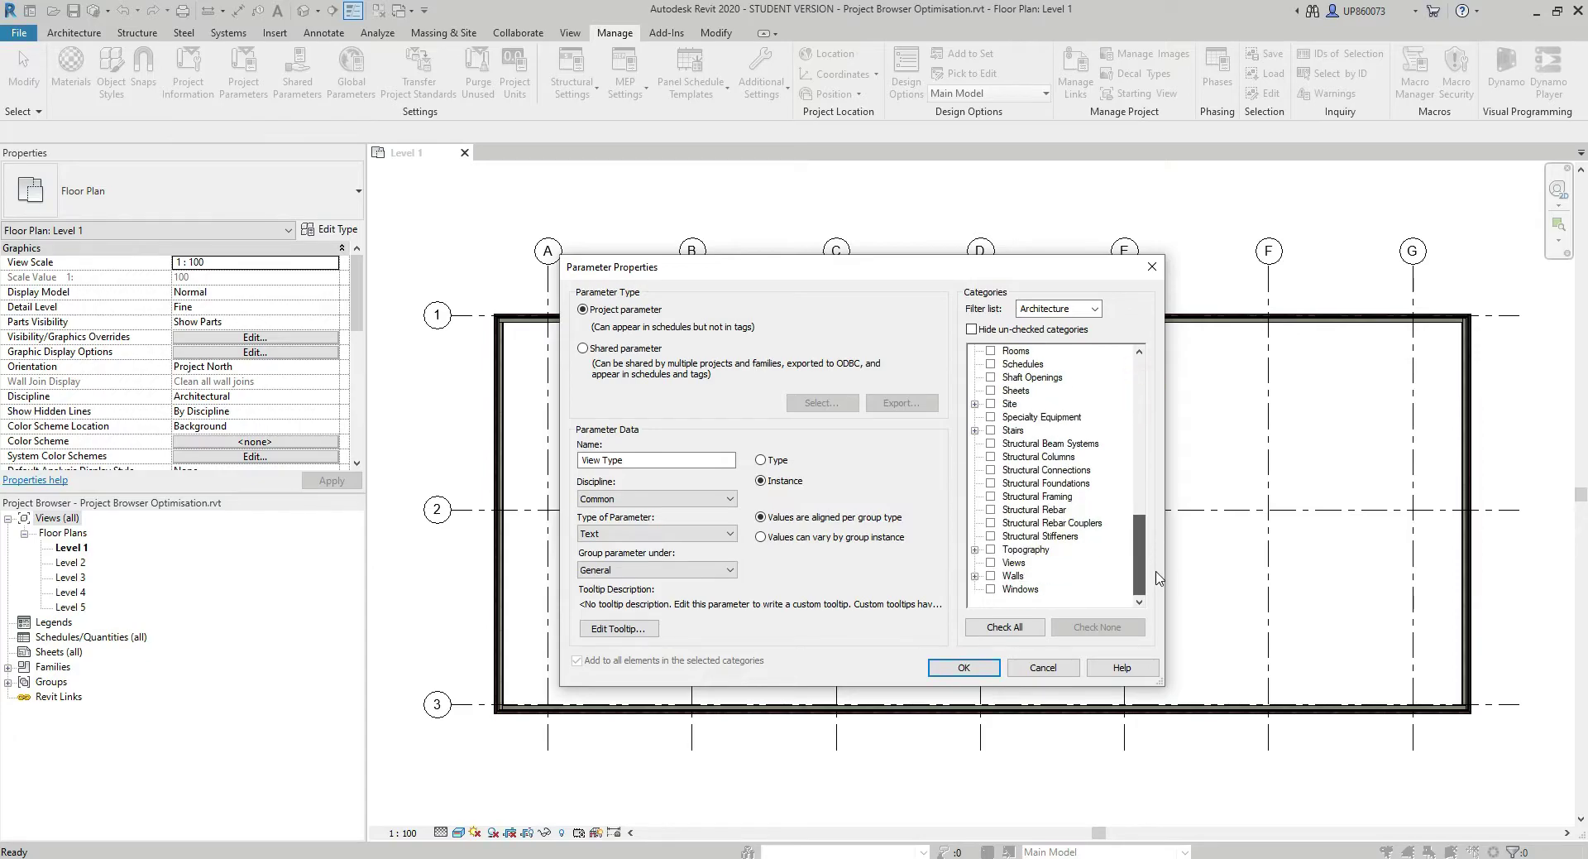
click(990, 562)
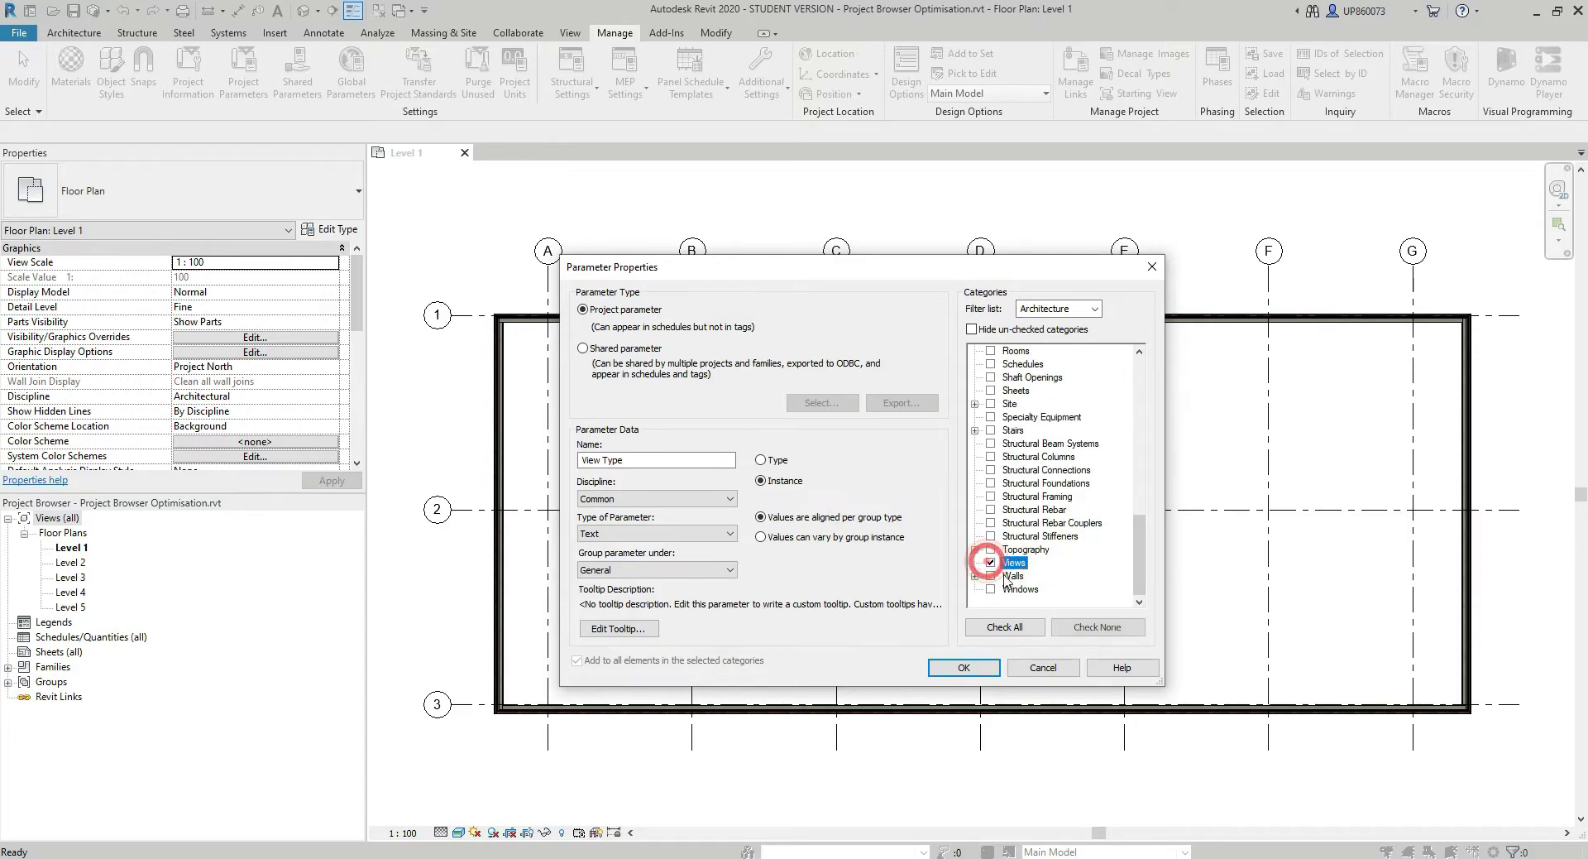
click(972, 329)
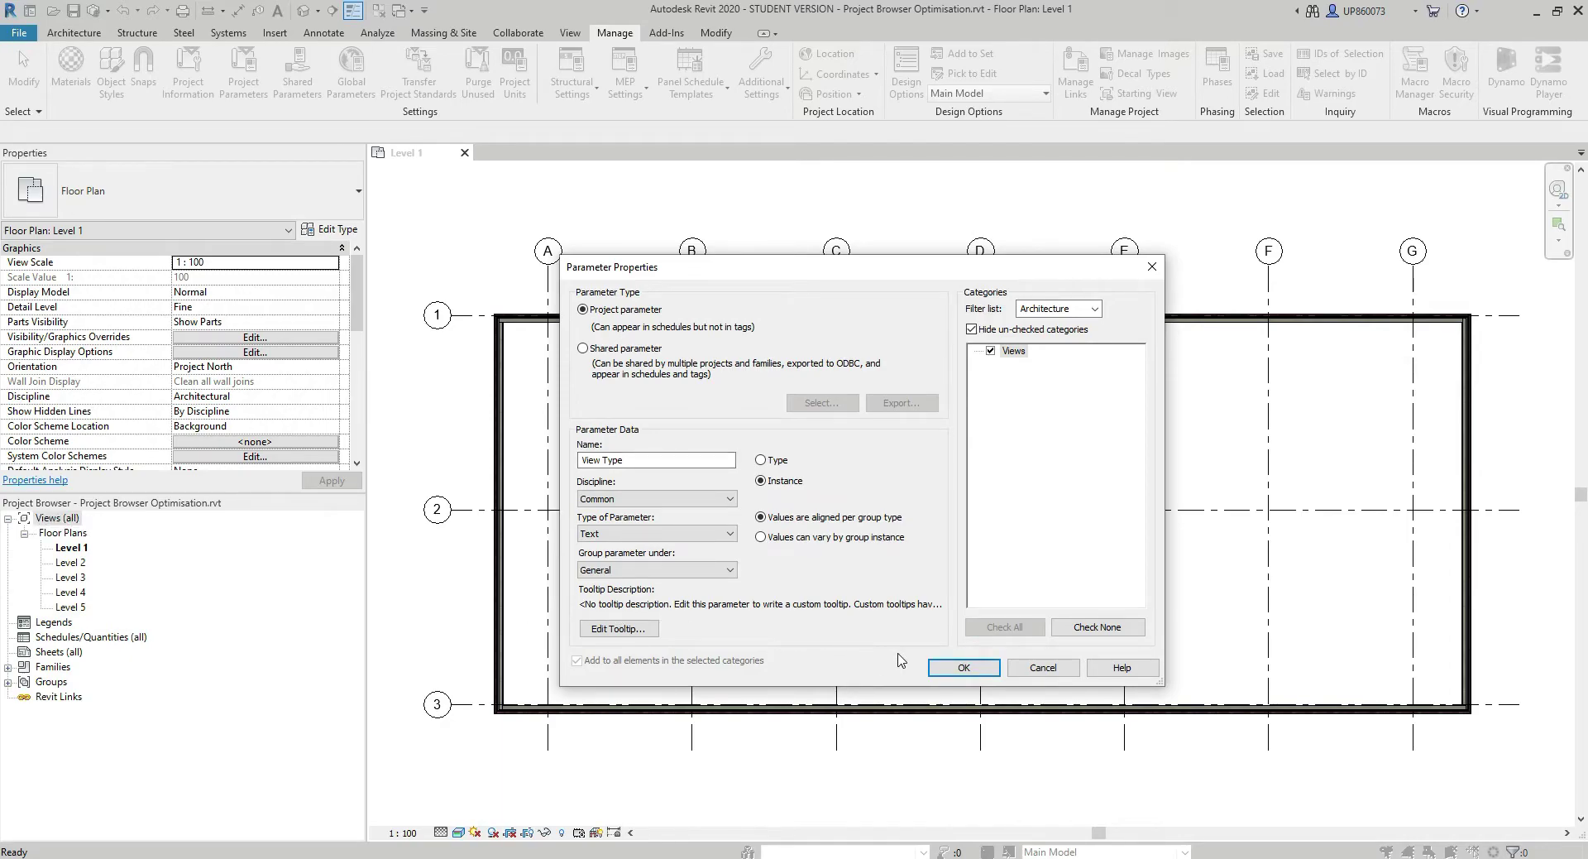
Confirm View Type, then add a Level Text parameter under General for Views and Sheets
click(950, 668)
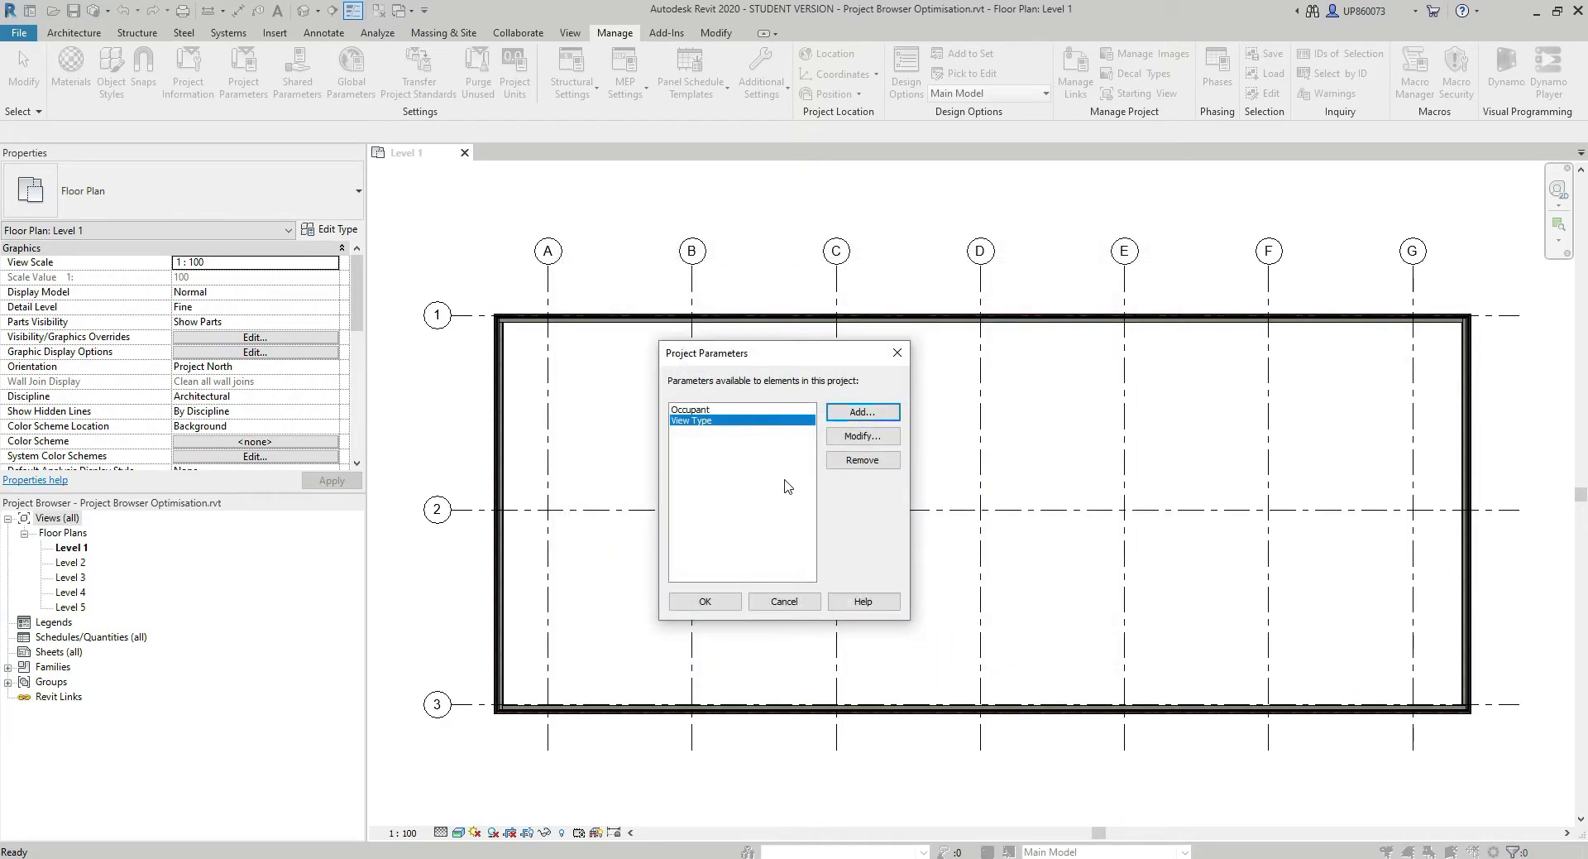
click(851, 412)
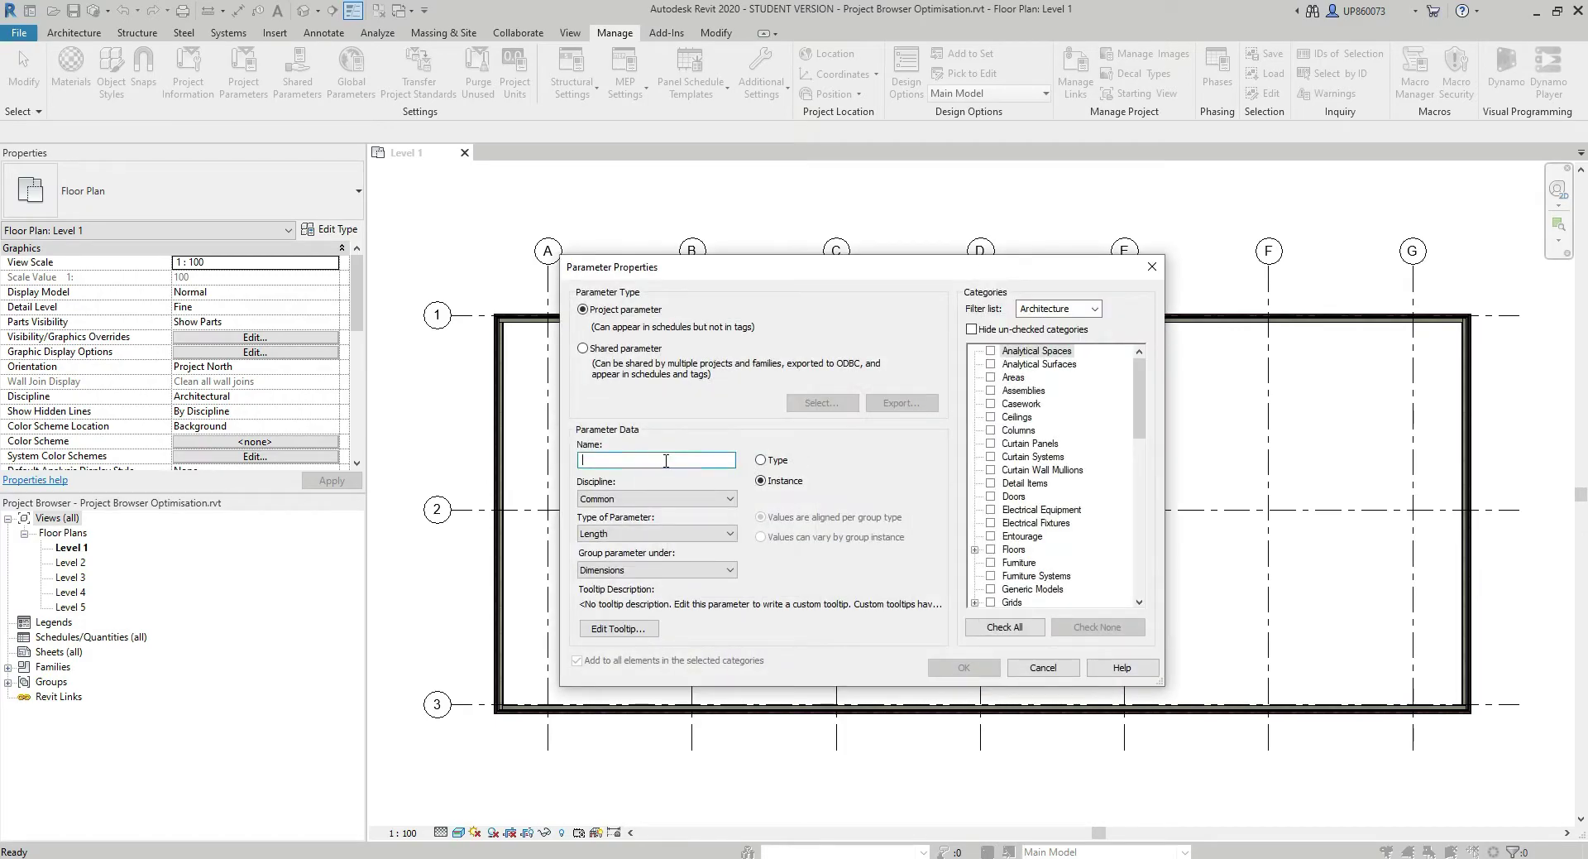
text(Level)
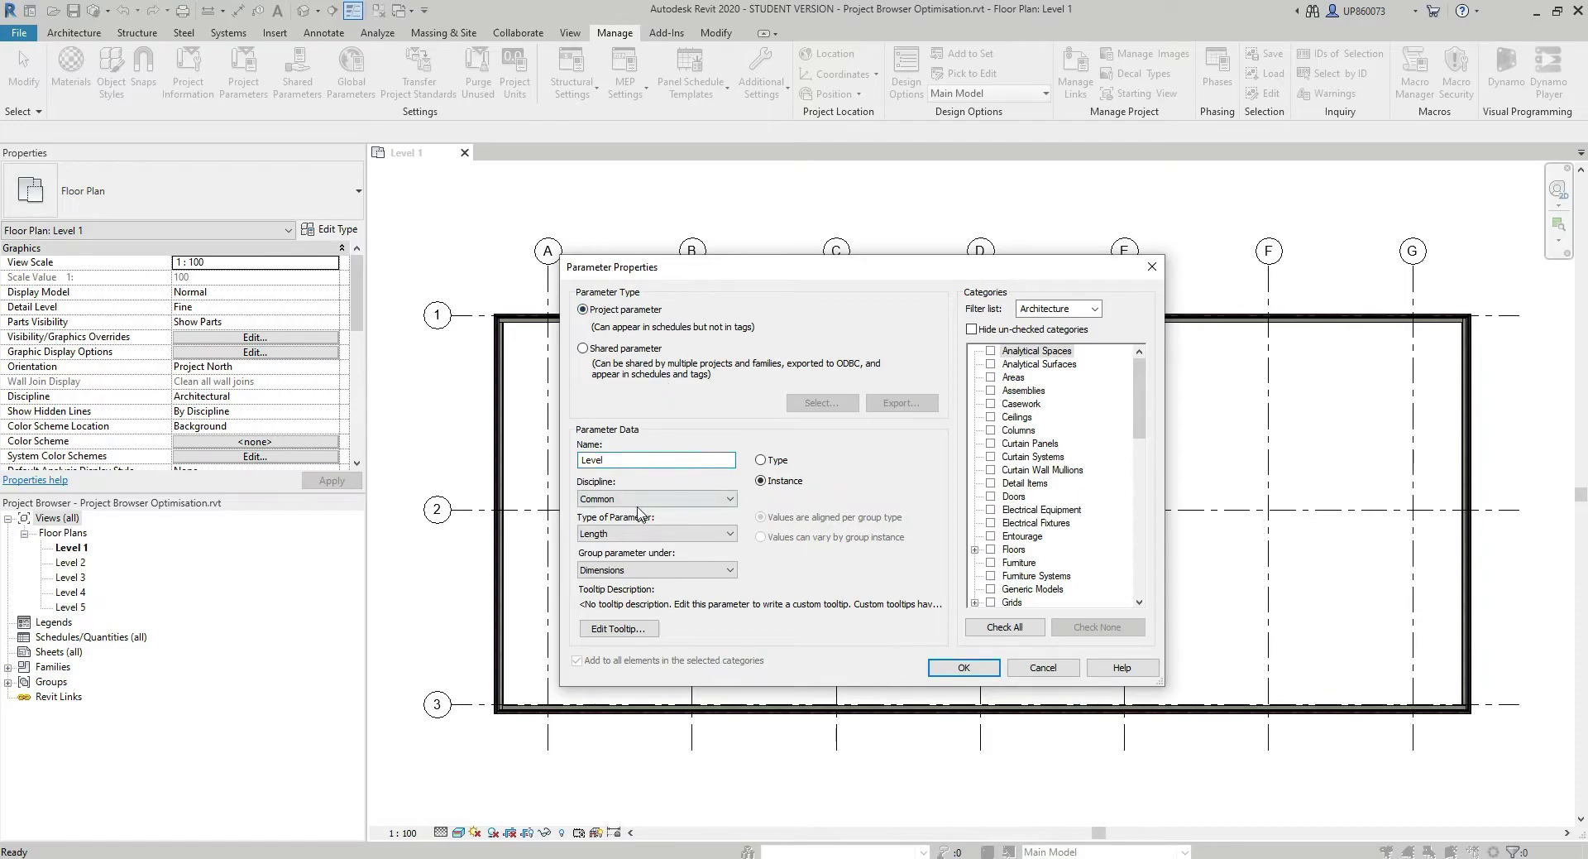
click(649, 533)
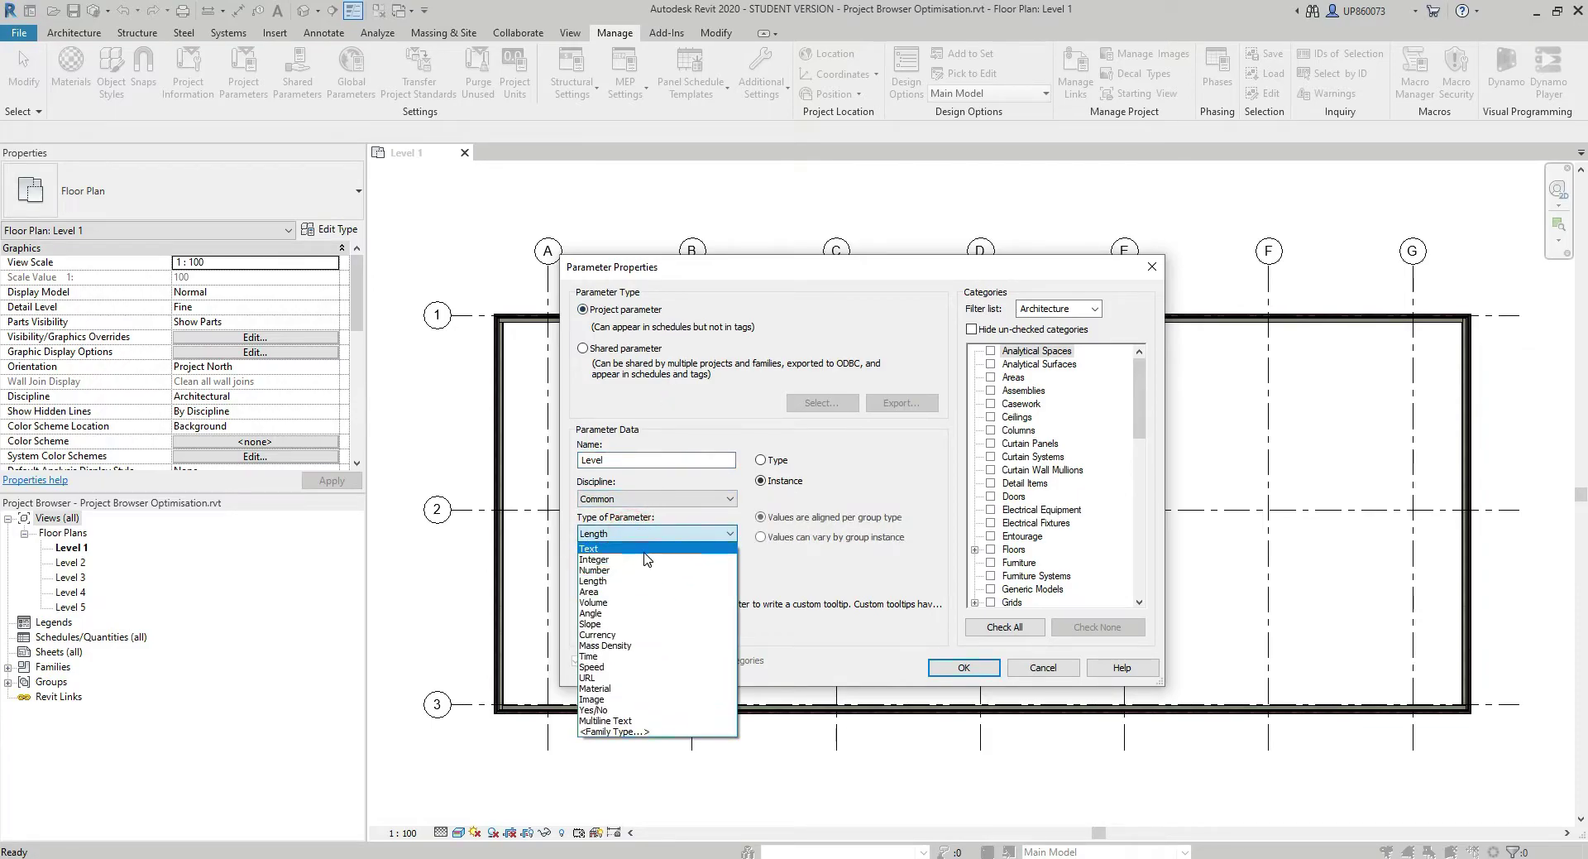
click(637, 548)
click(654, 570)
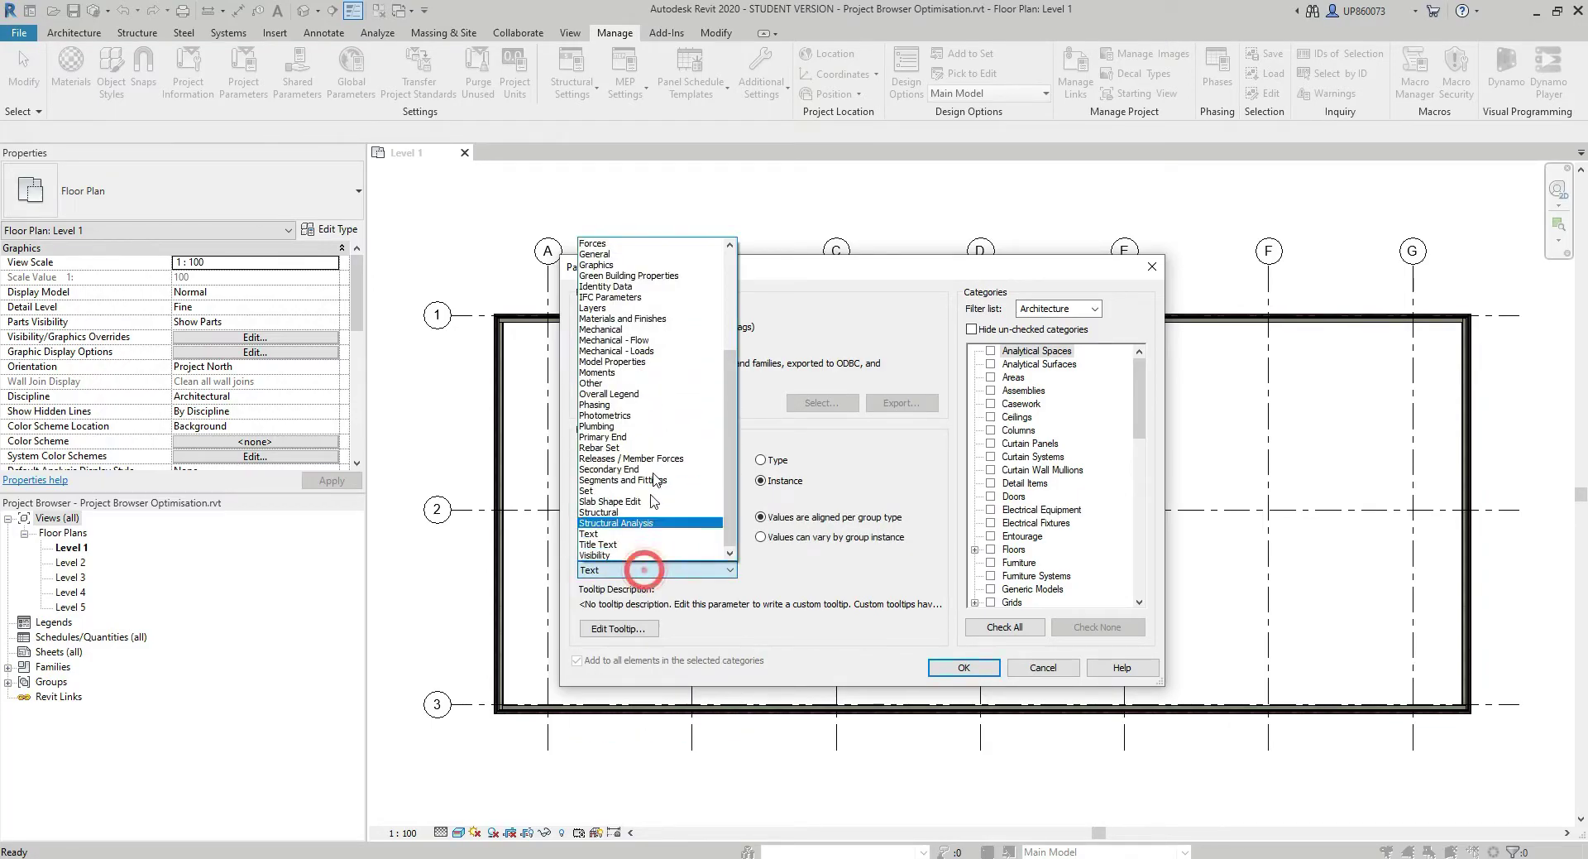
click(629, 256)
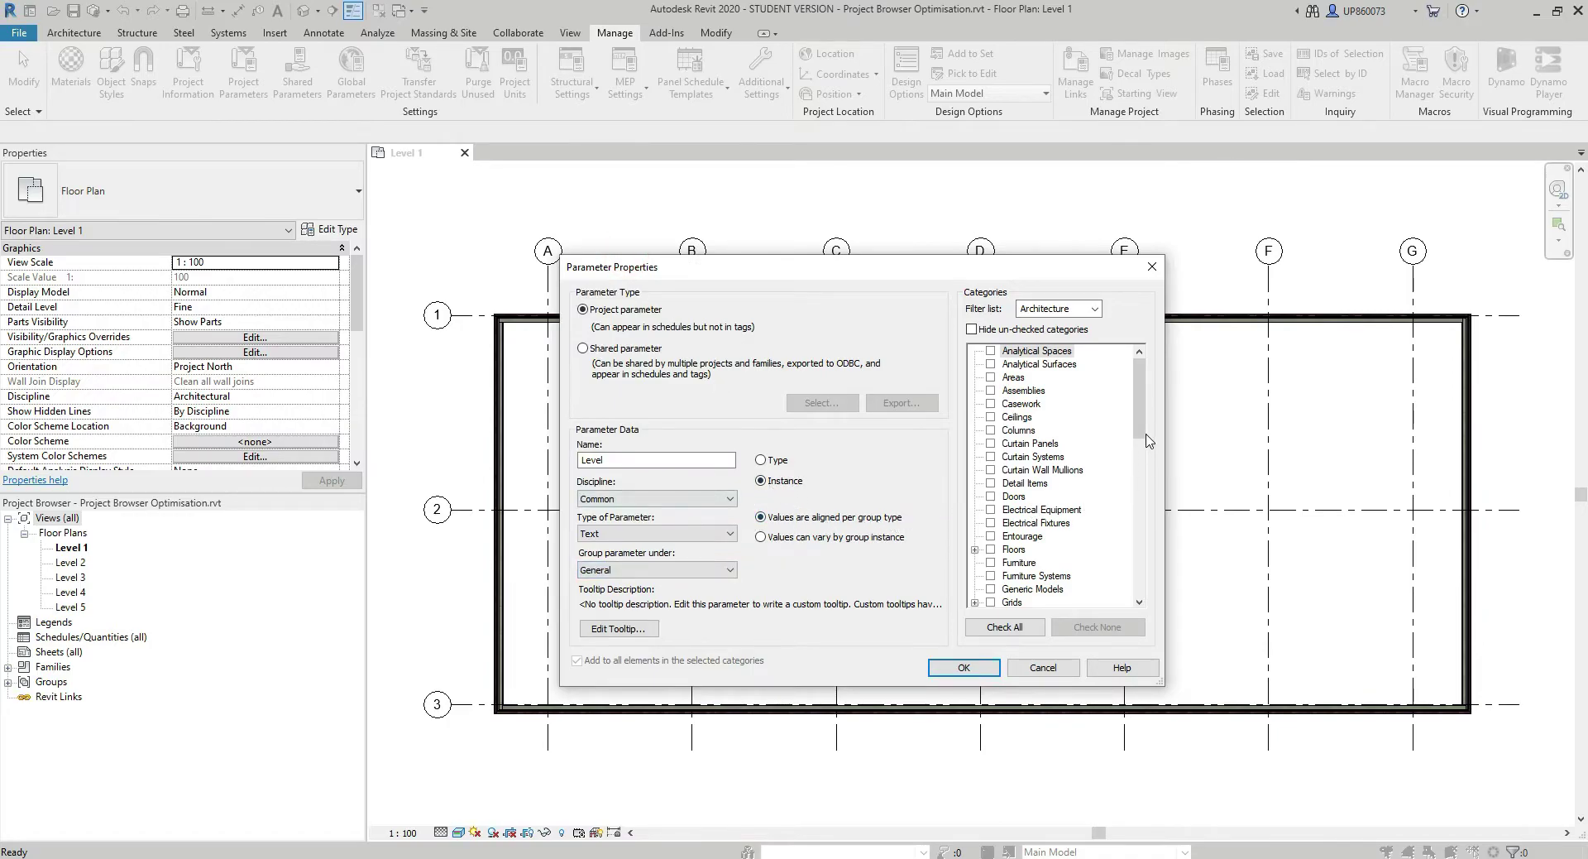
drag(1139, 430, 1139, 579)
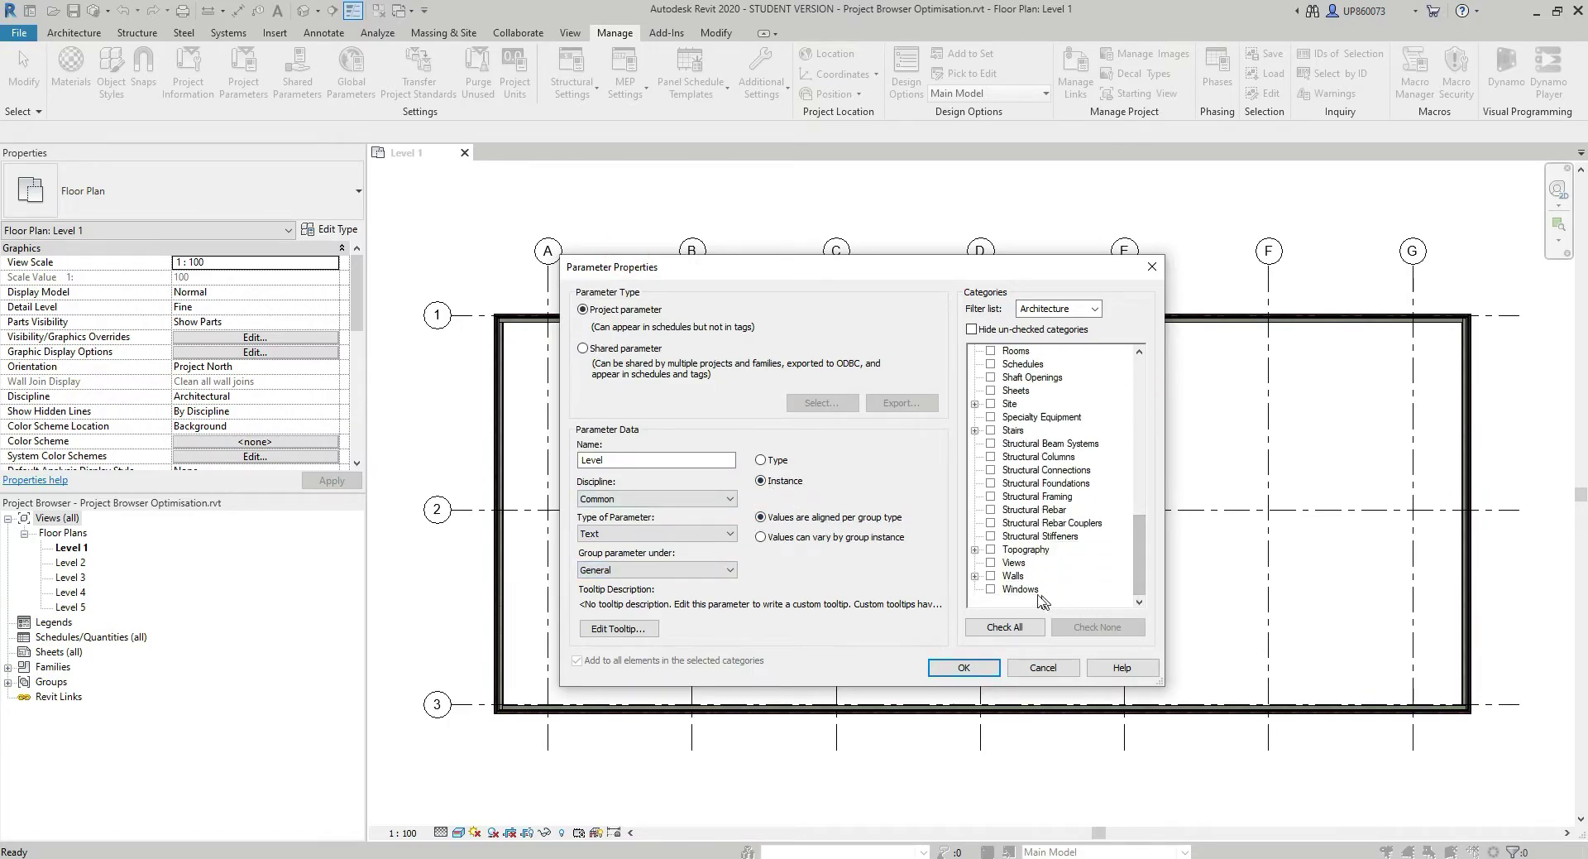
click(990, 562)
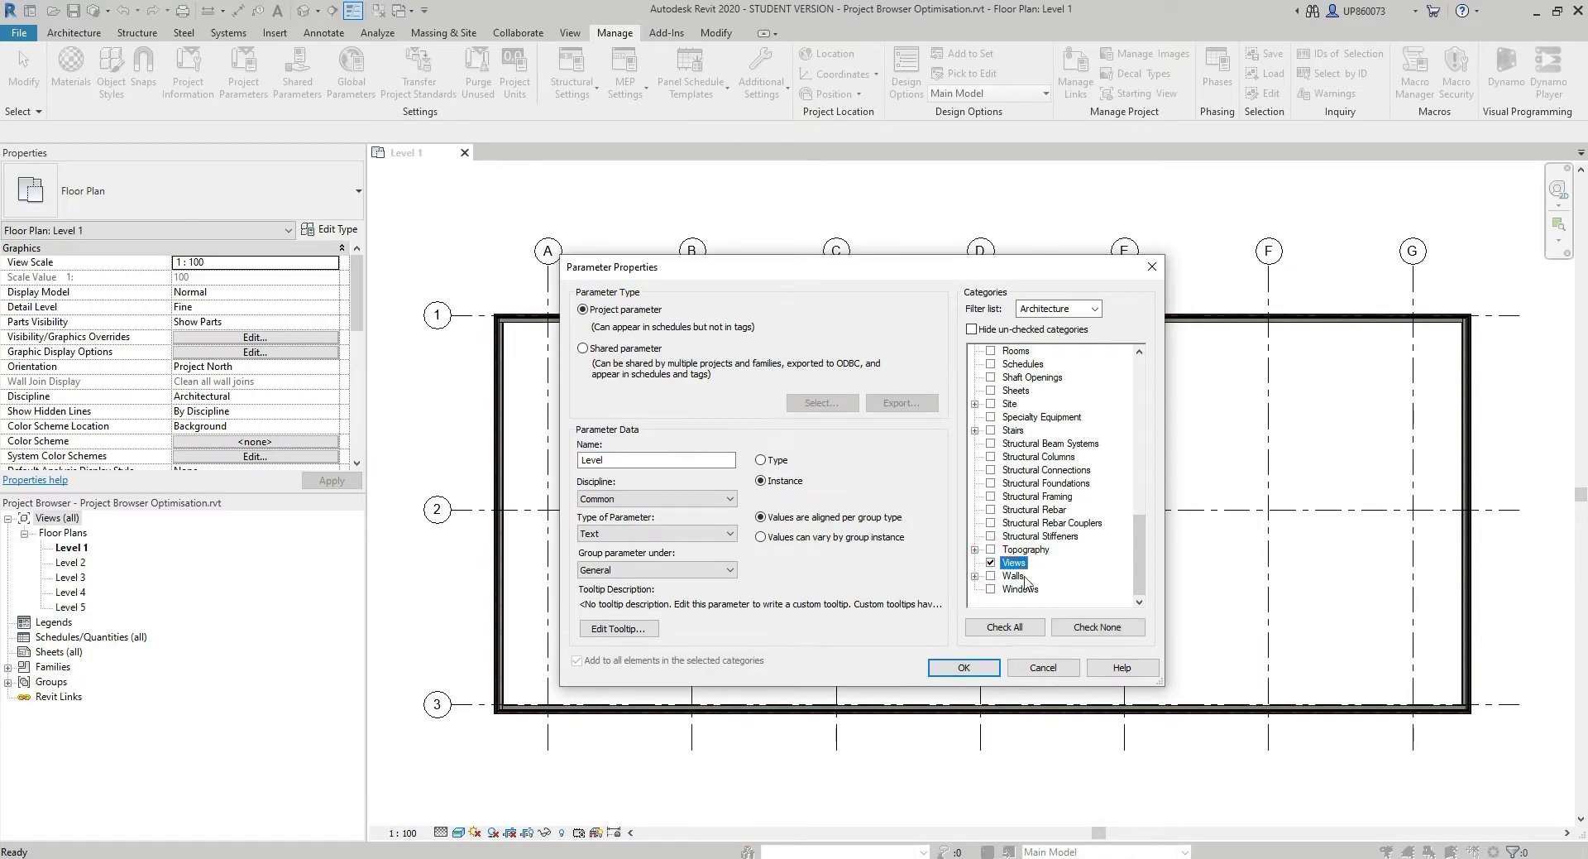
click(990, 390)
click(971, 330)
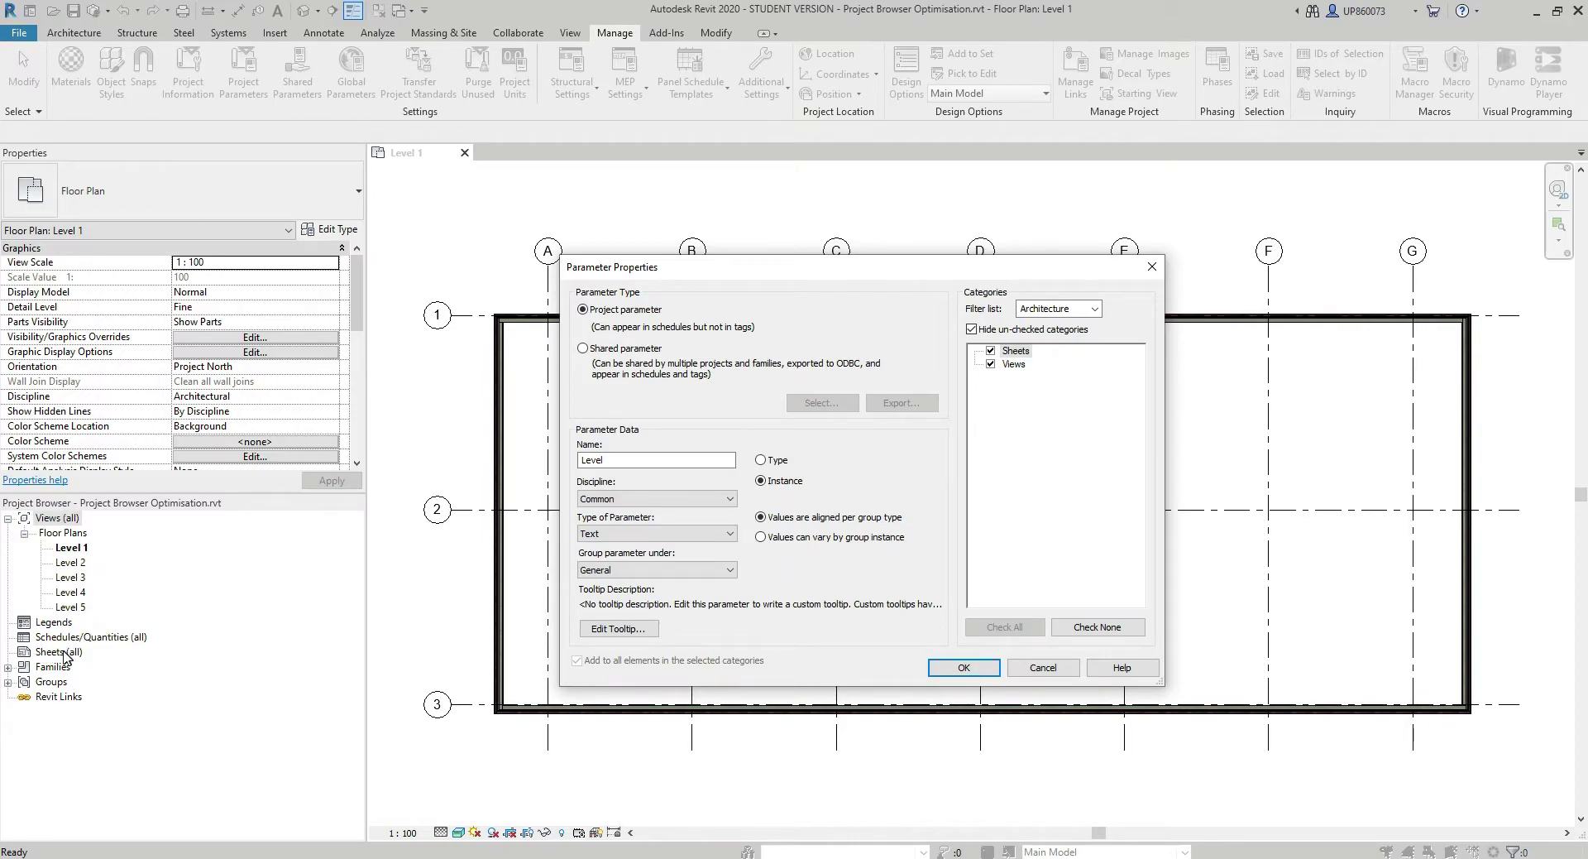
click(964, 668)
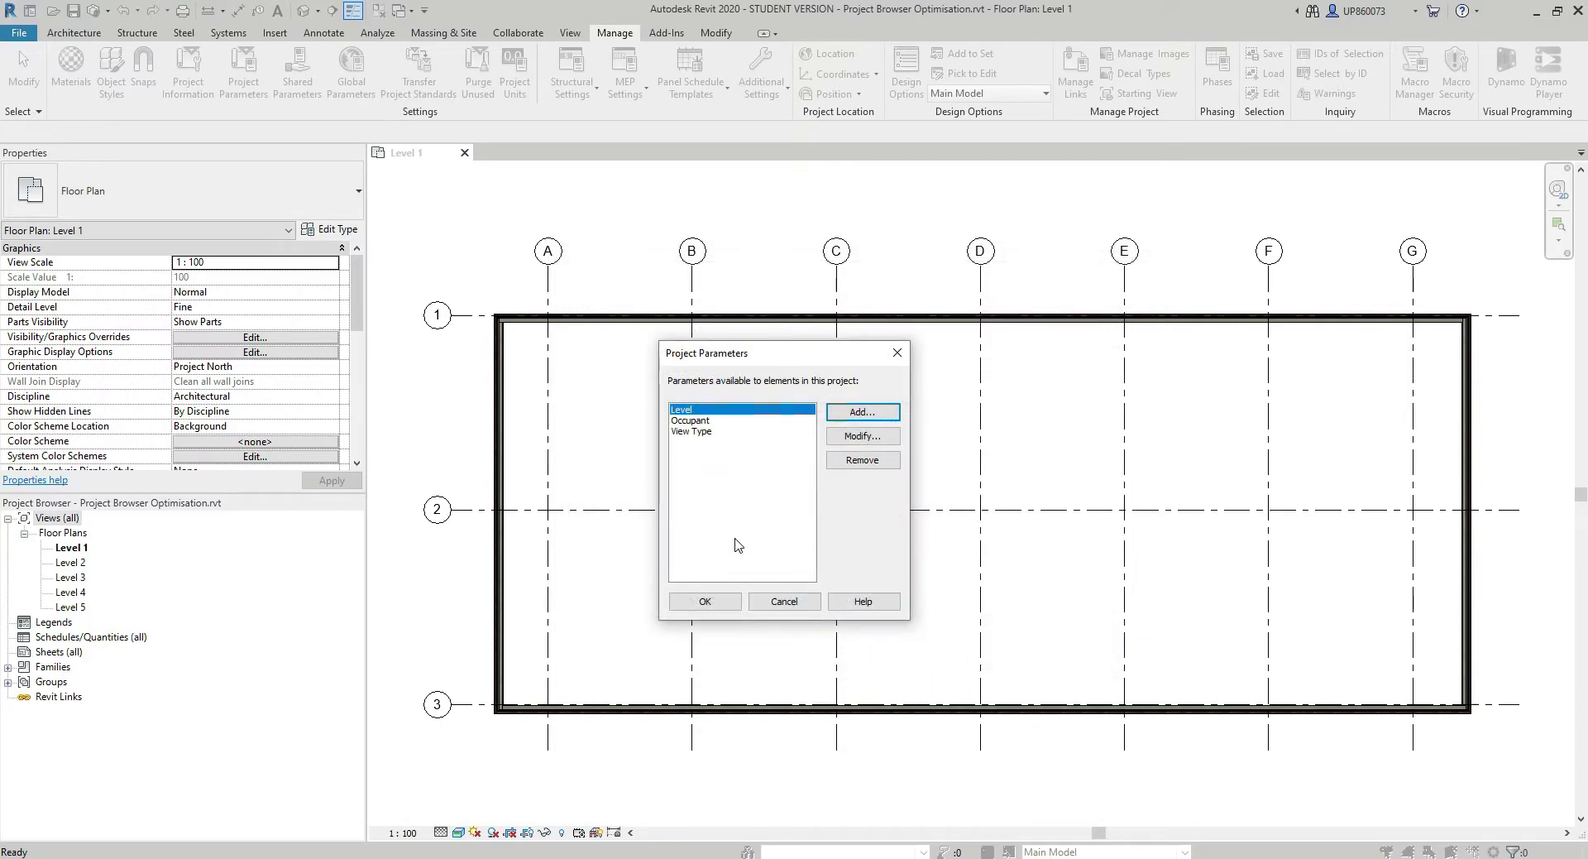
Add an Area project parameter, Text type under General, applied to Views and Sheets
click(863, 411)
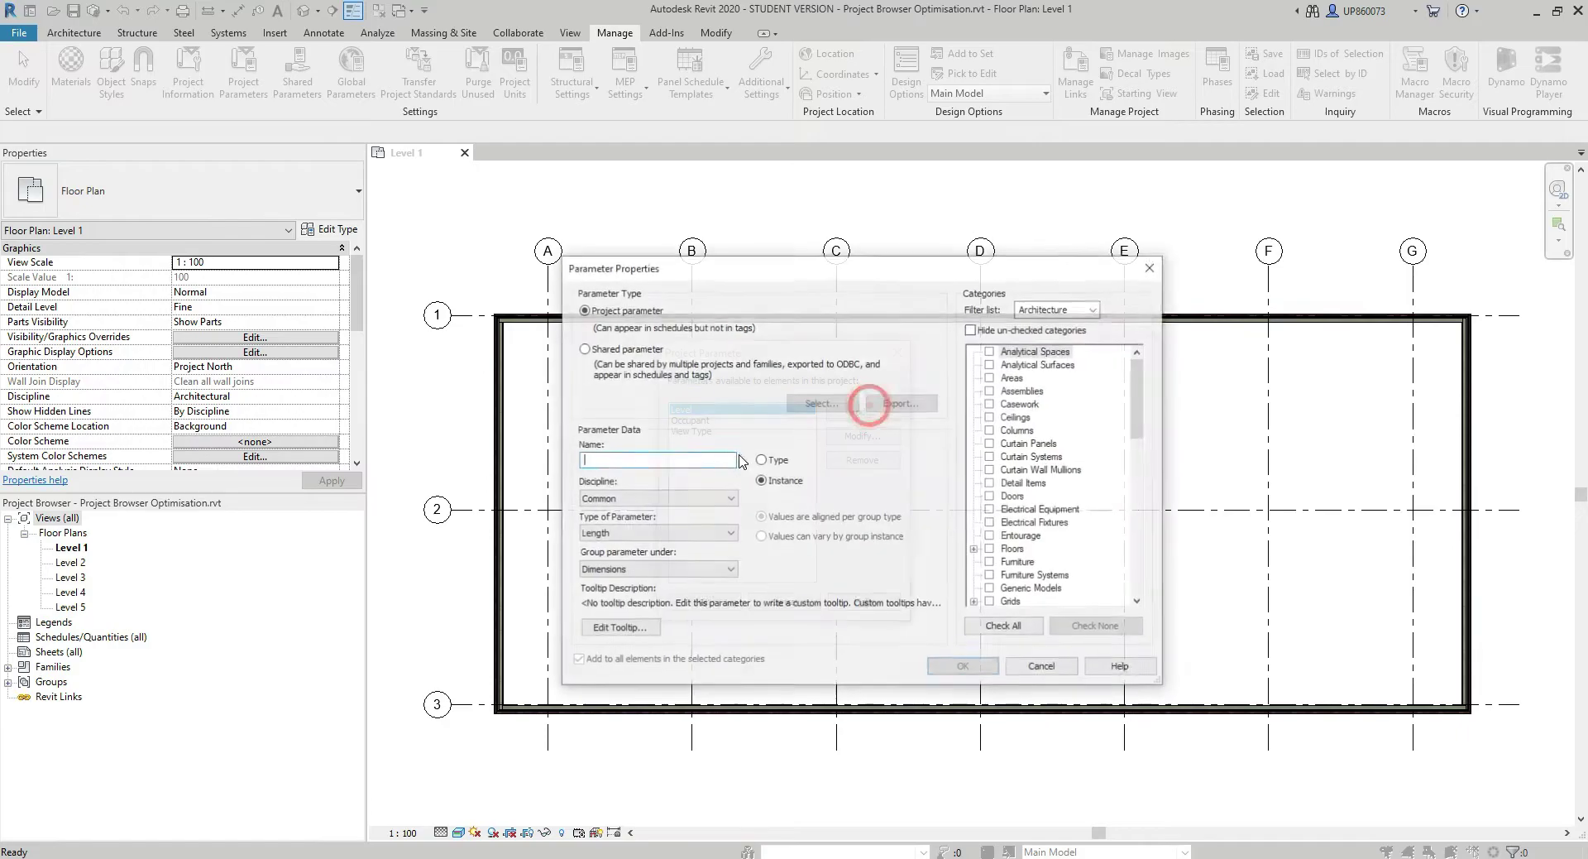
text(Area)
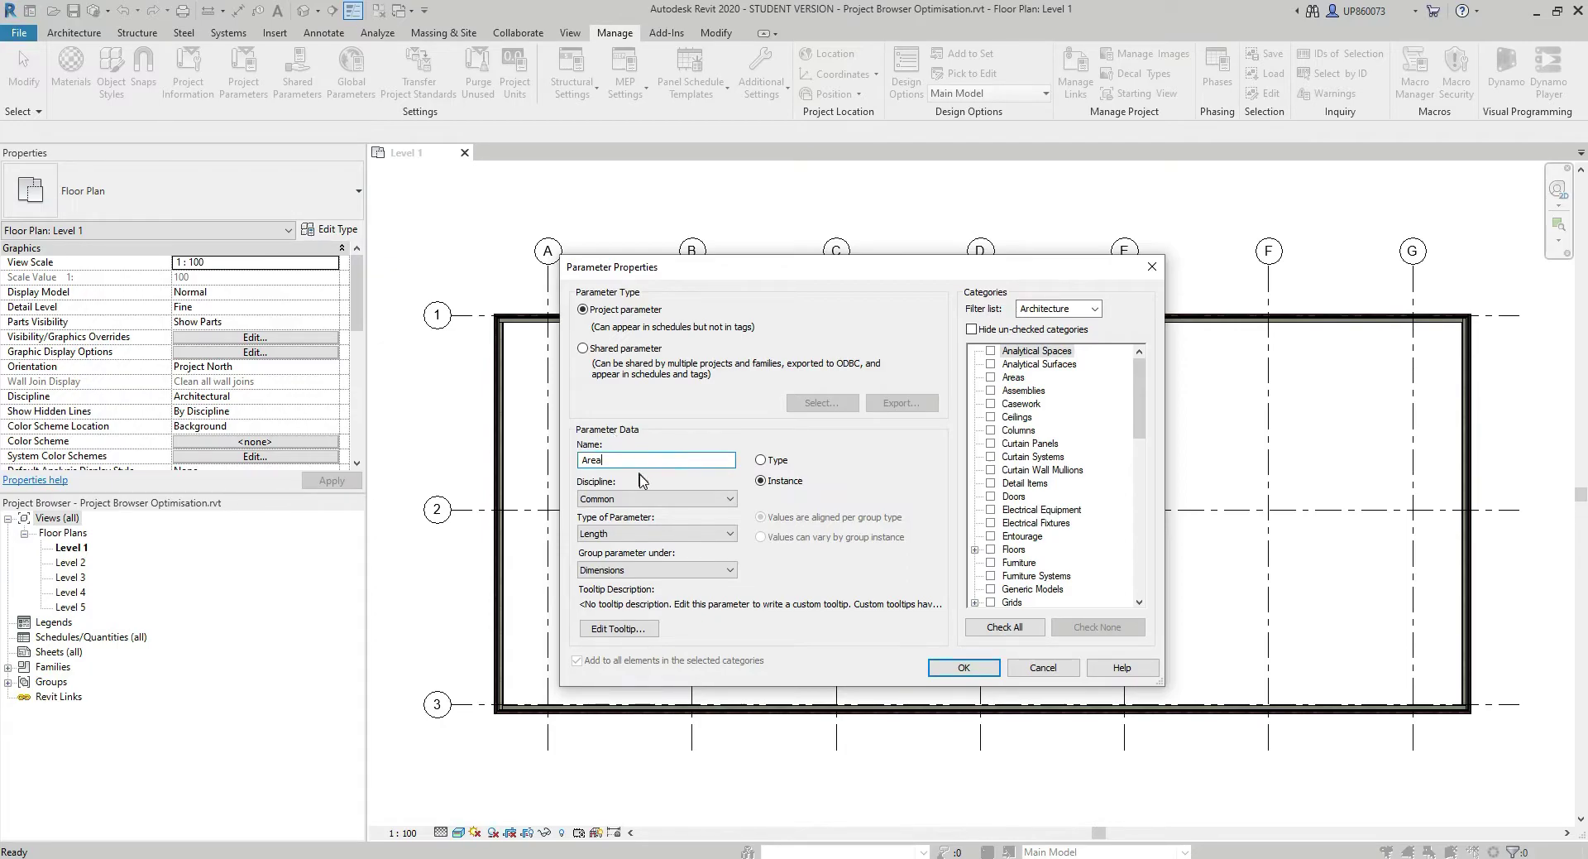
click(635, 534)
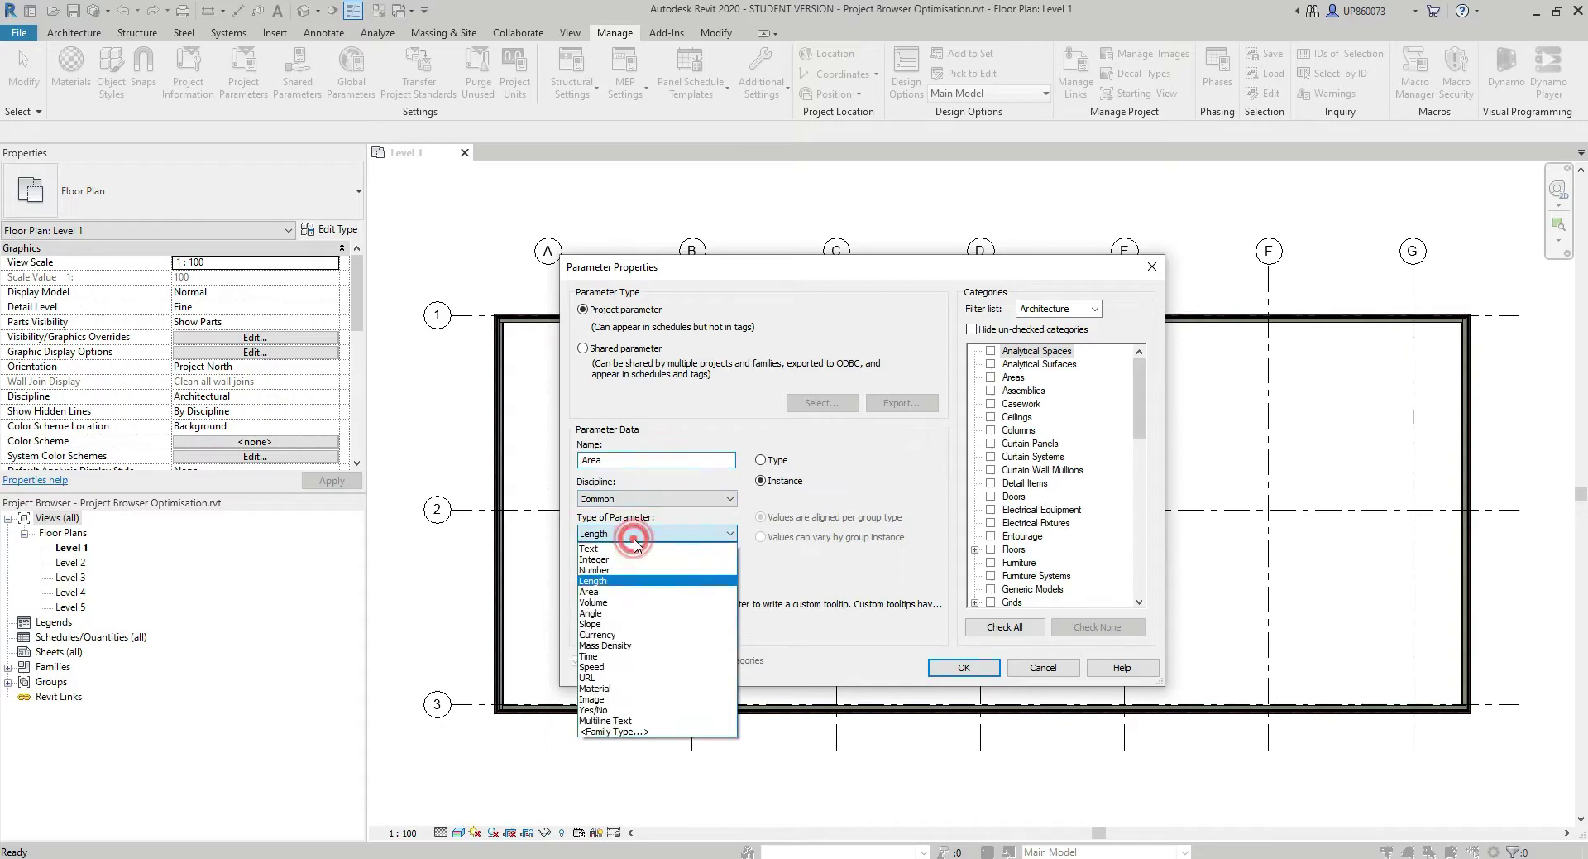
click(635, 547)
click(638, 570)
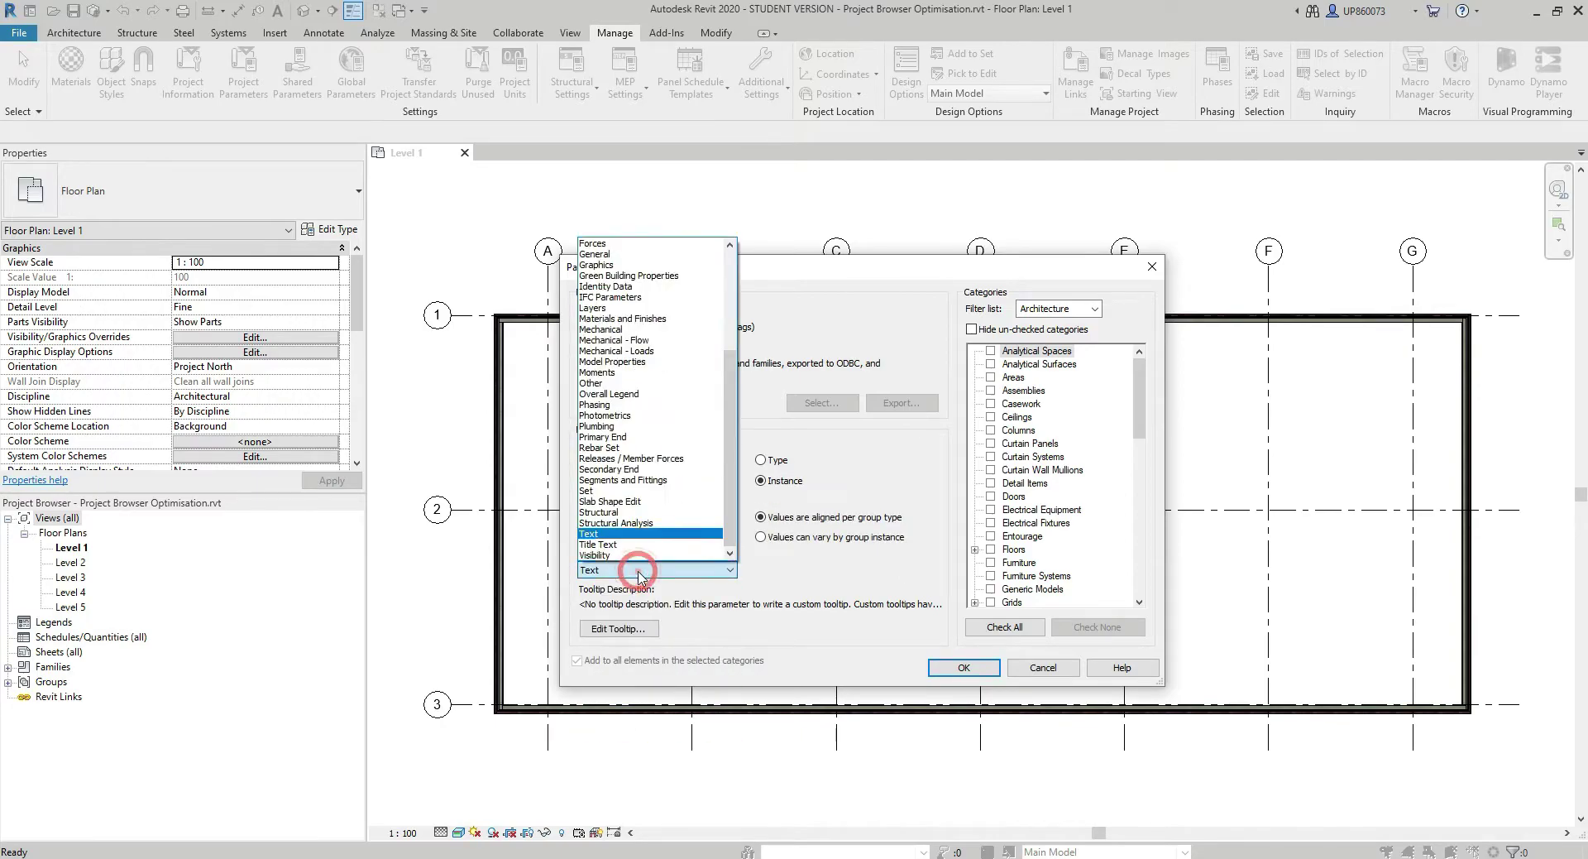
click(620, 254)
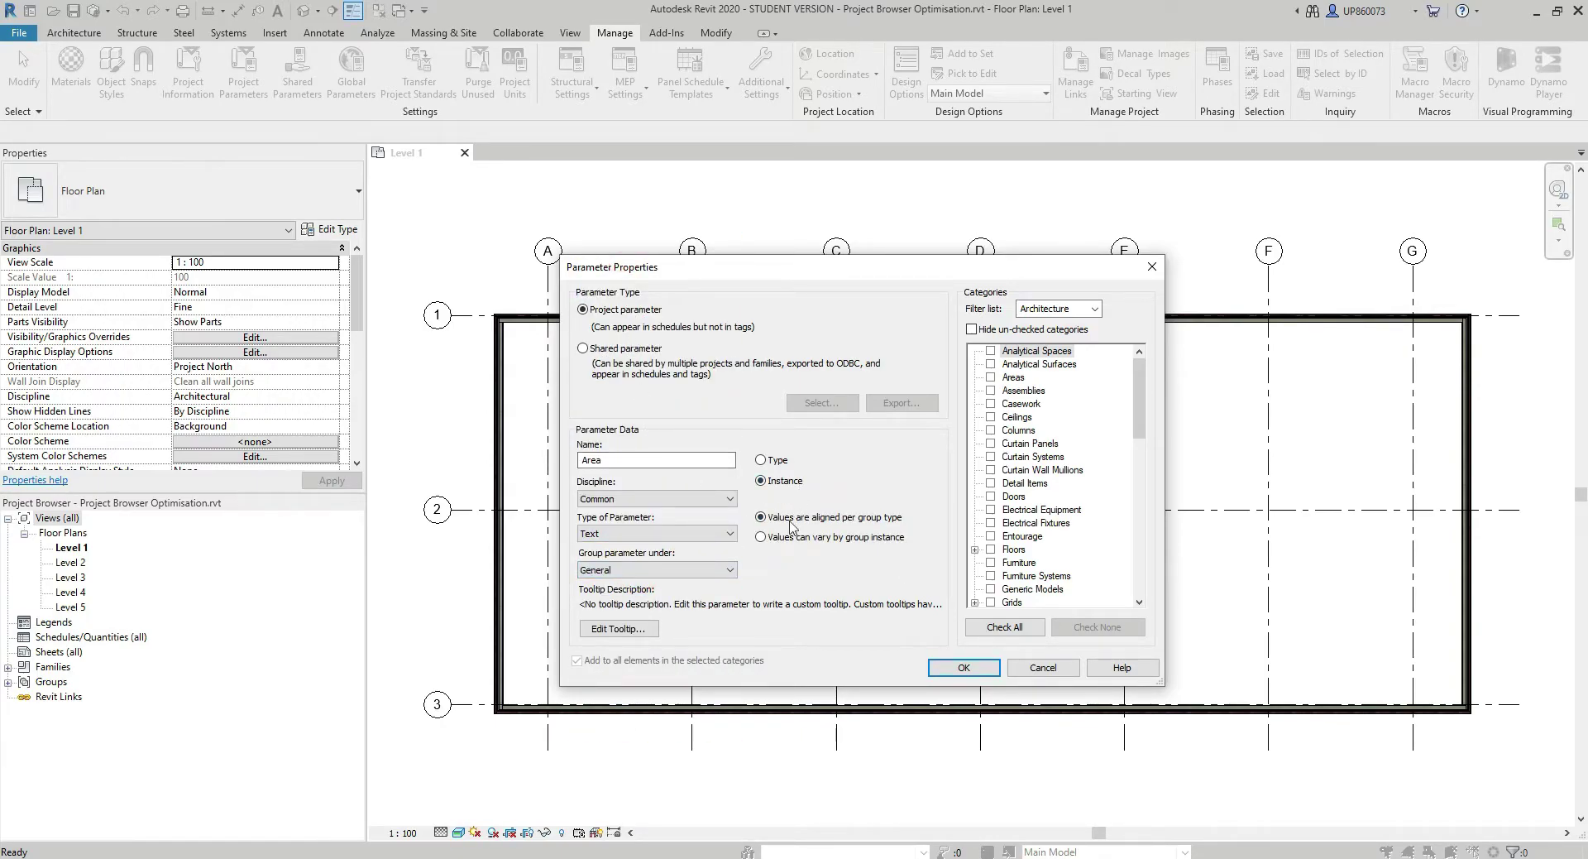
drag(1146, 418, 1147, 591)
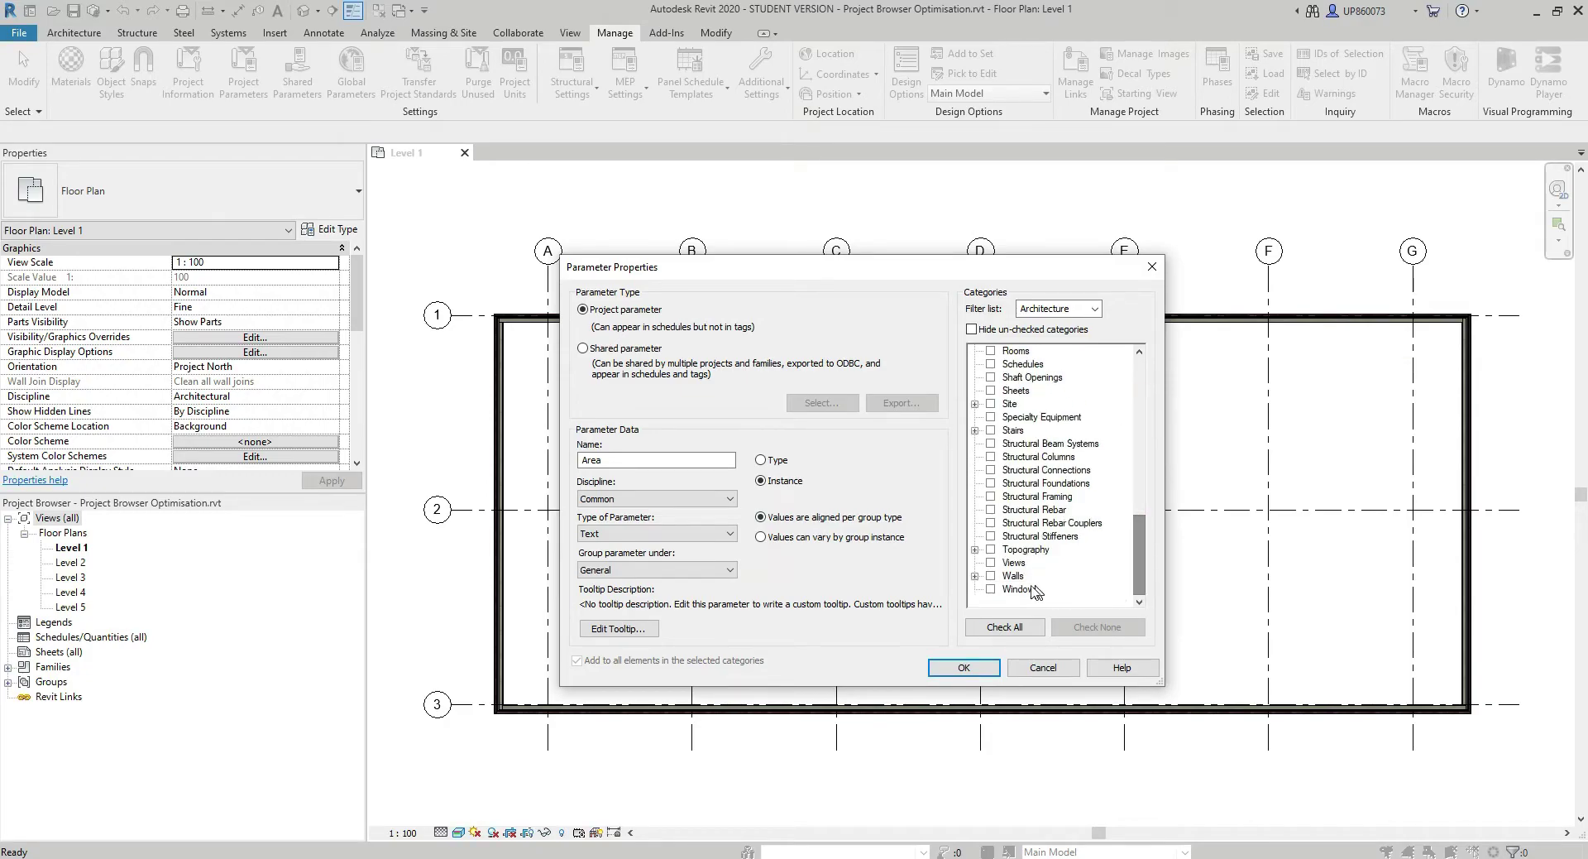
click(991, 563)
click(991, 562)
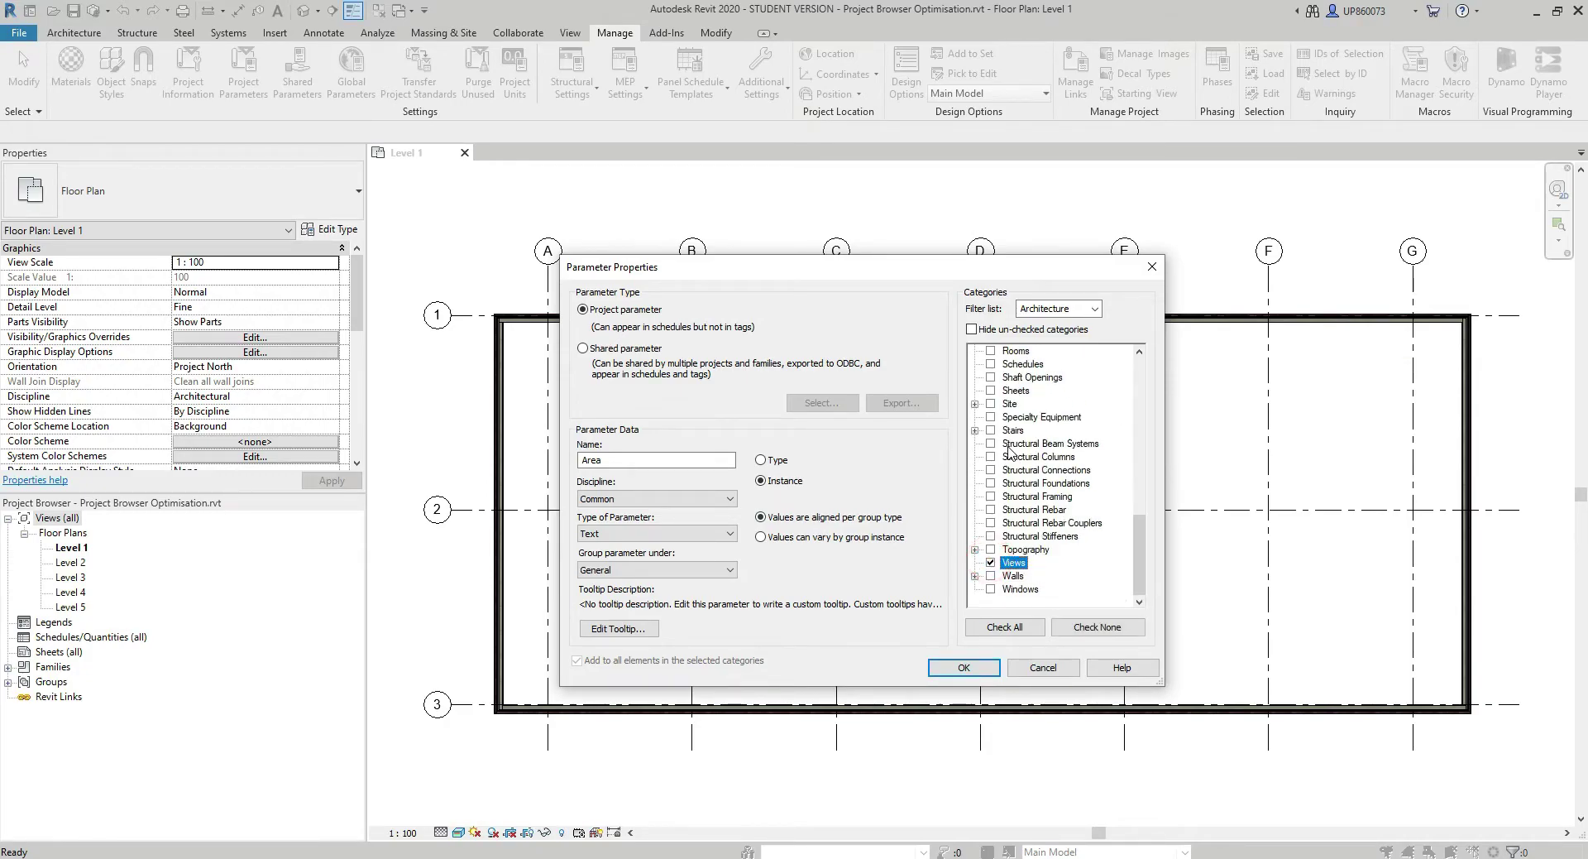
click(991, 390)
click(972, 329)
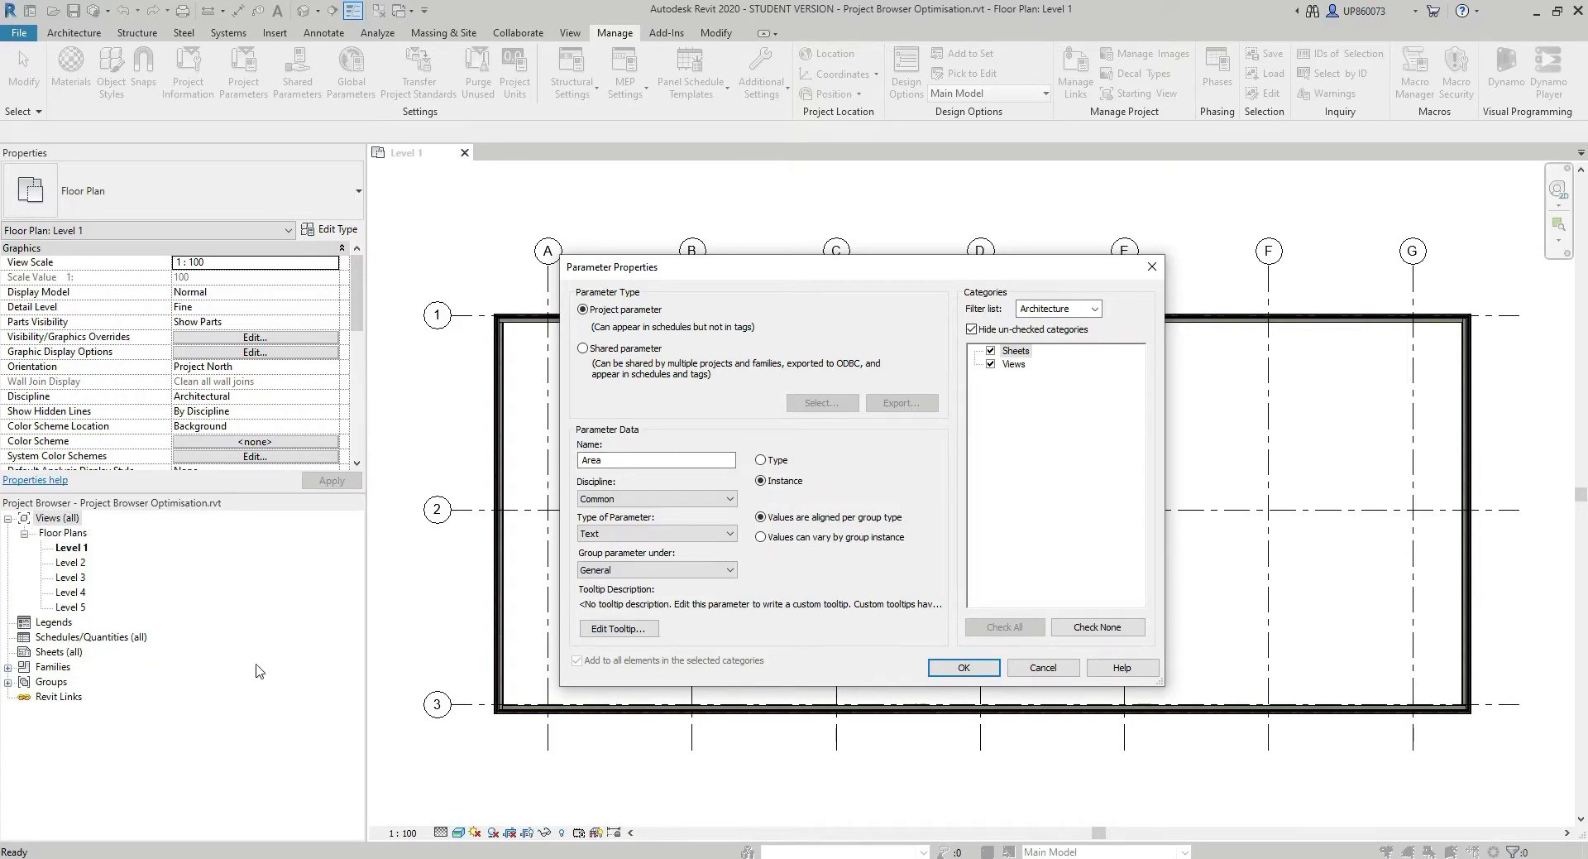
click(947, 668)
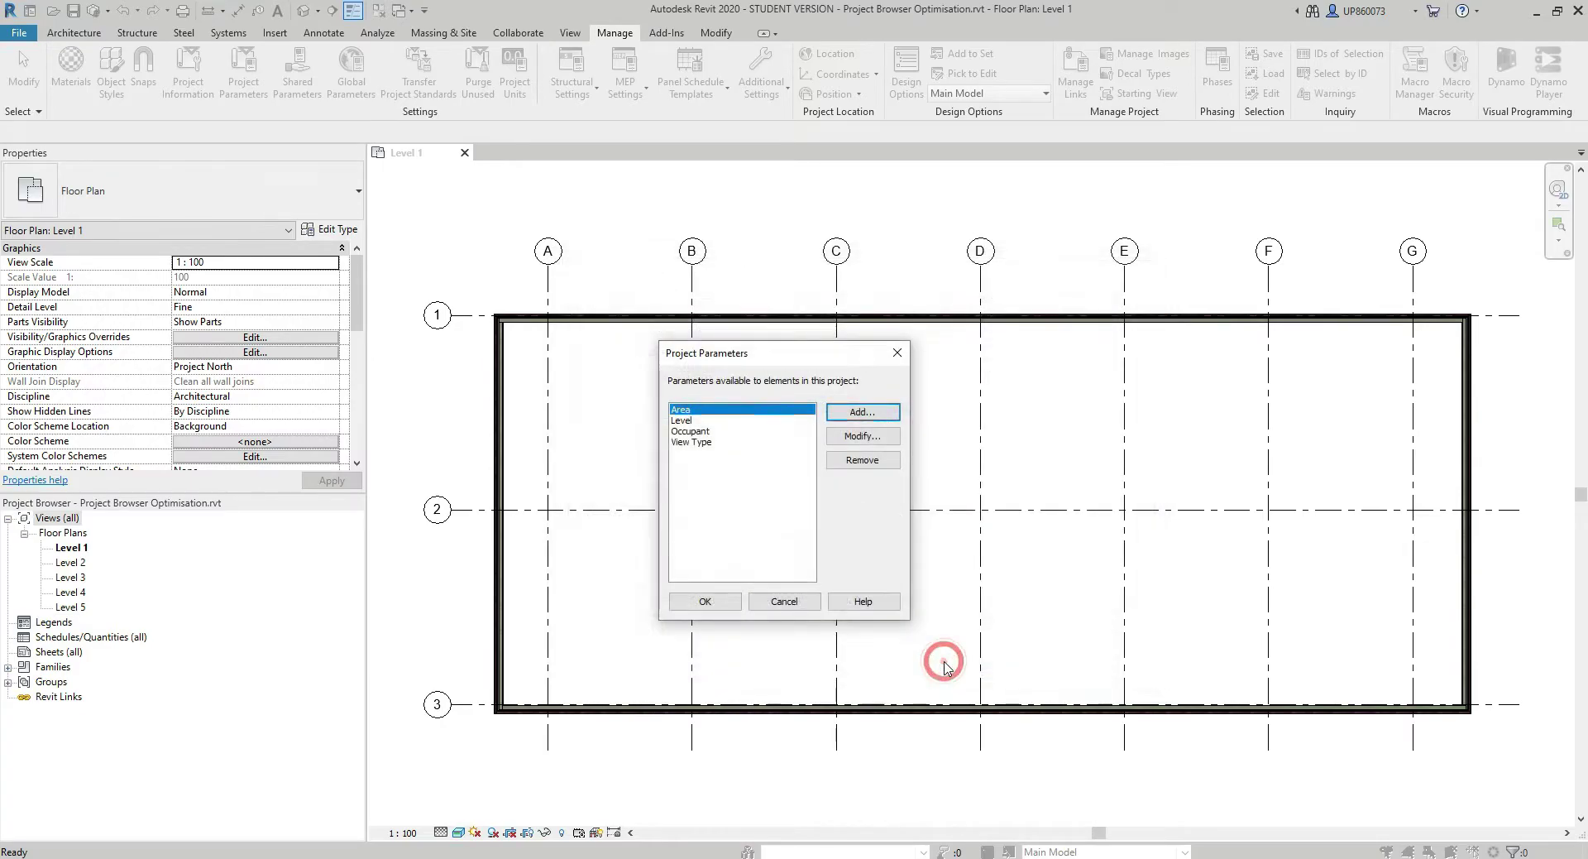
Close Project Parameters and create a new Views browser organization scheme named RevitDviser
click(704, 602)
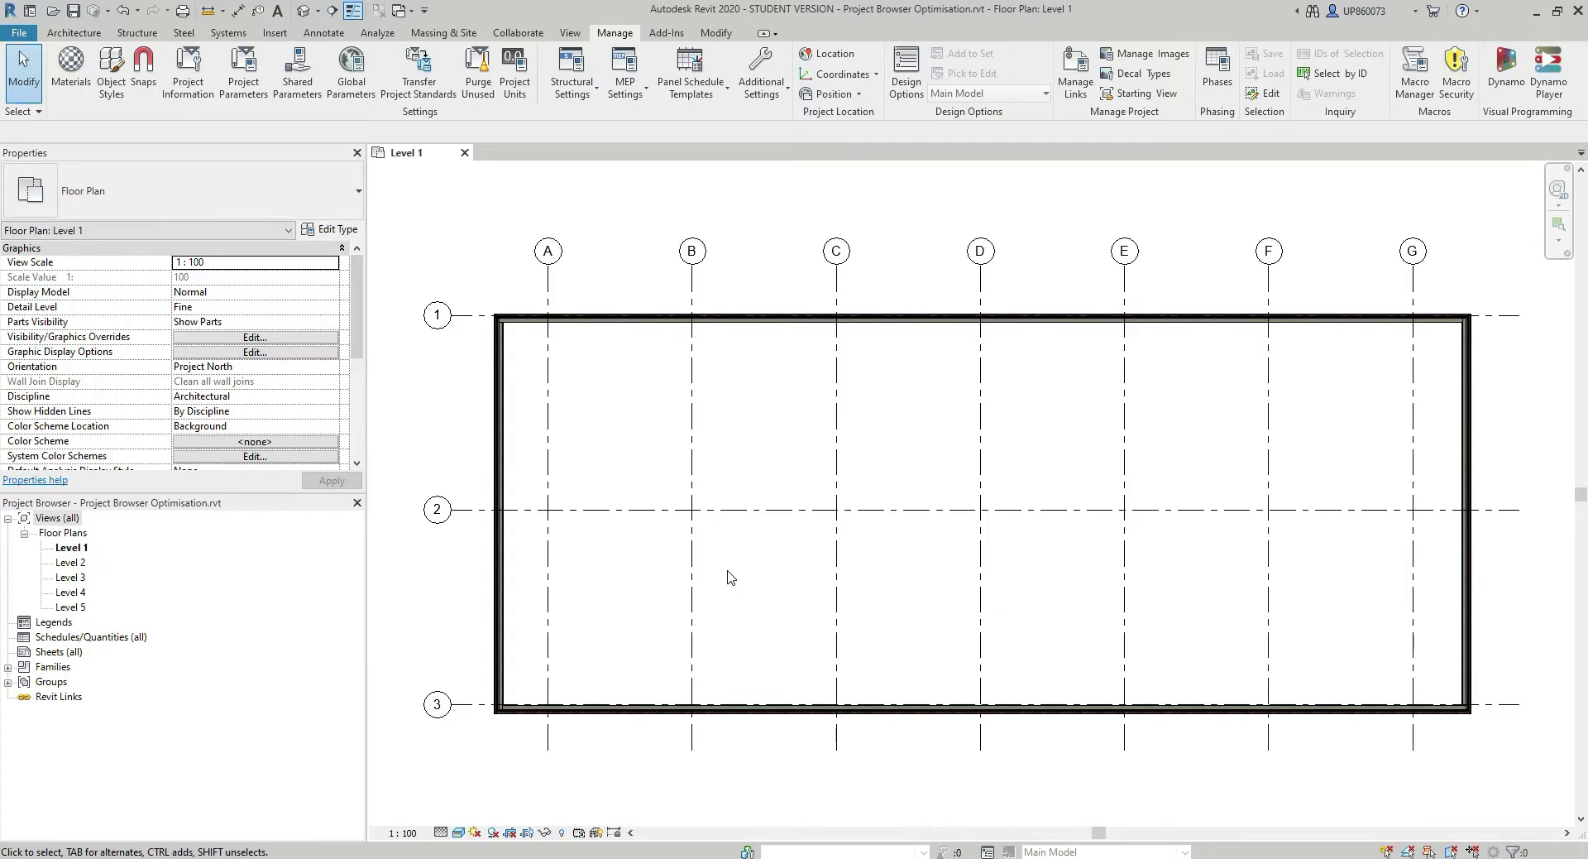
right_click(58, 518)
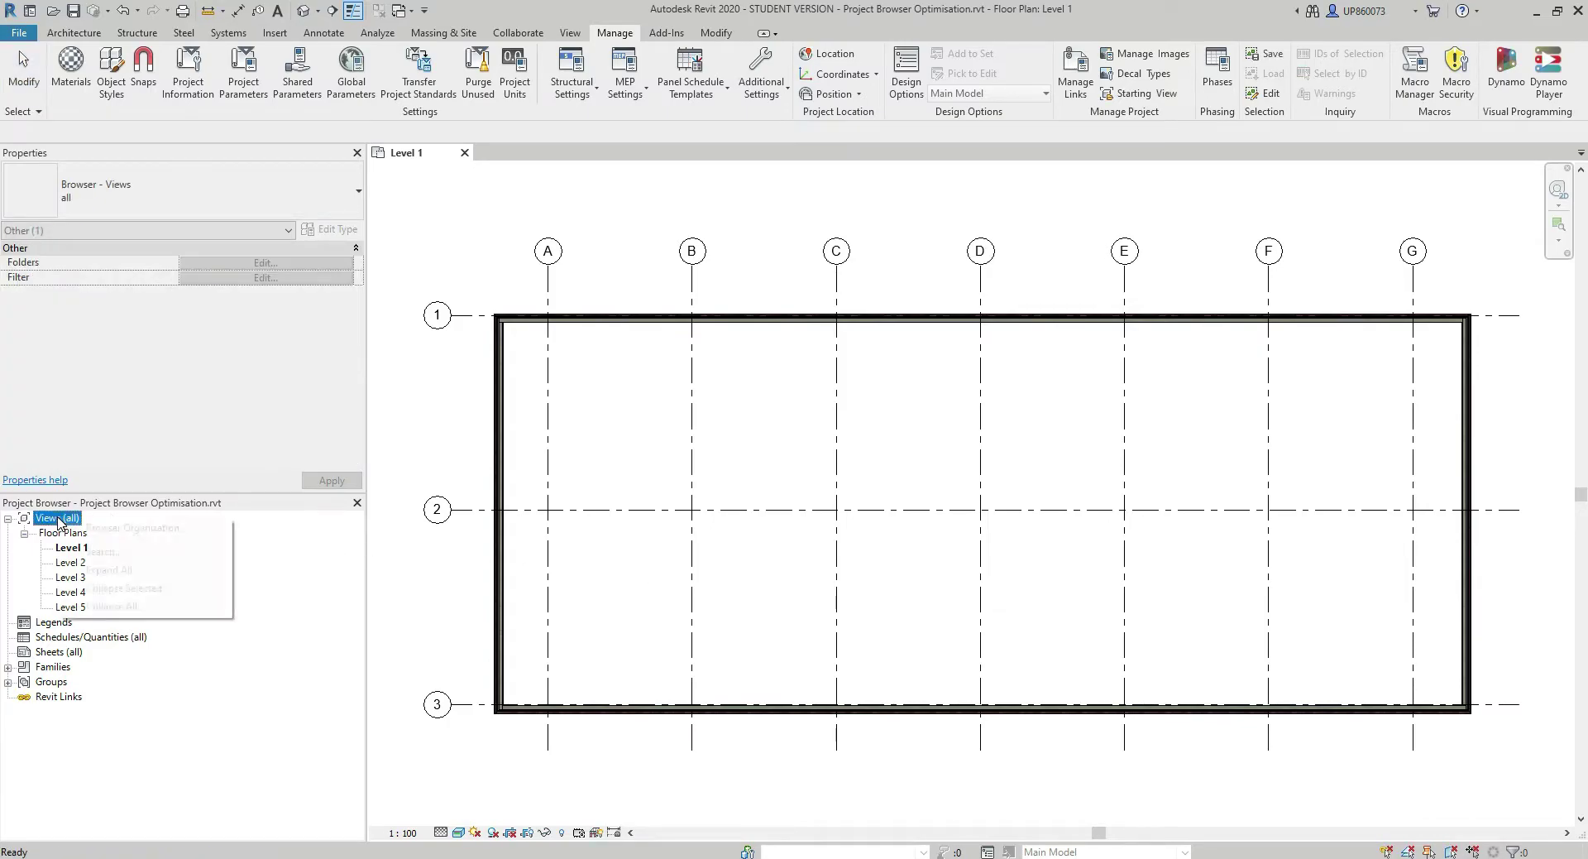
click(97, 528)
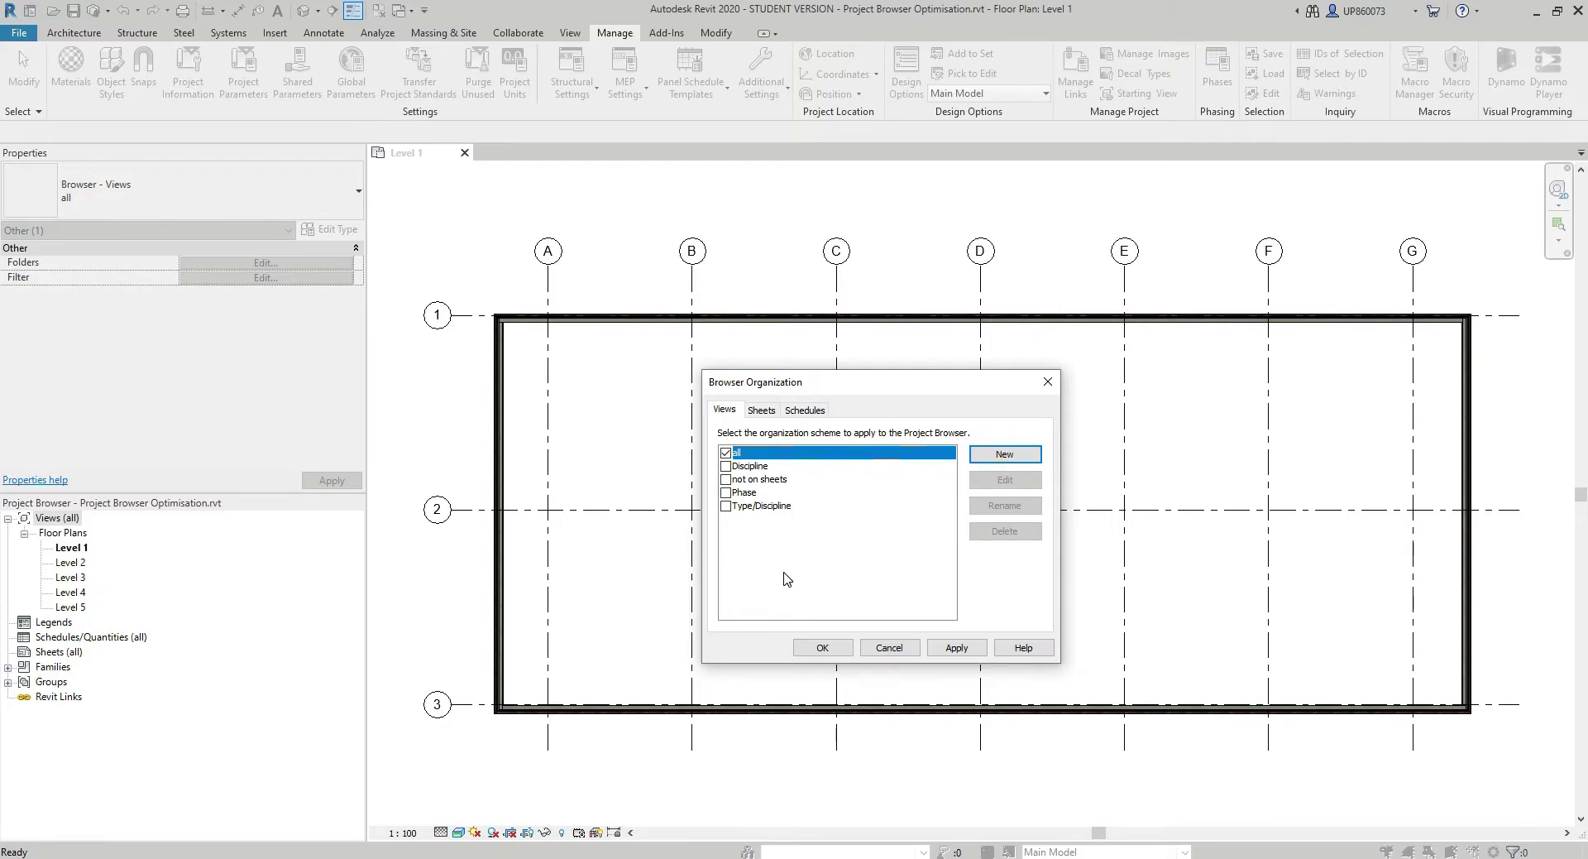
click(989, 456)
text(RevitDviser)
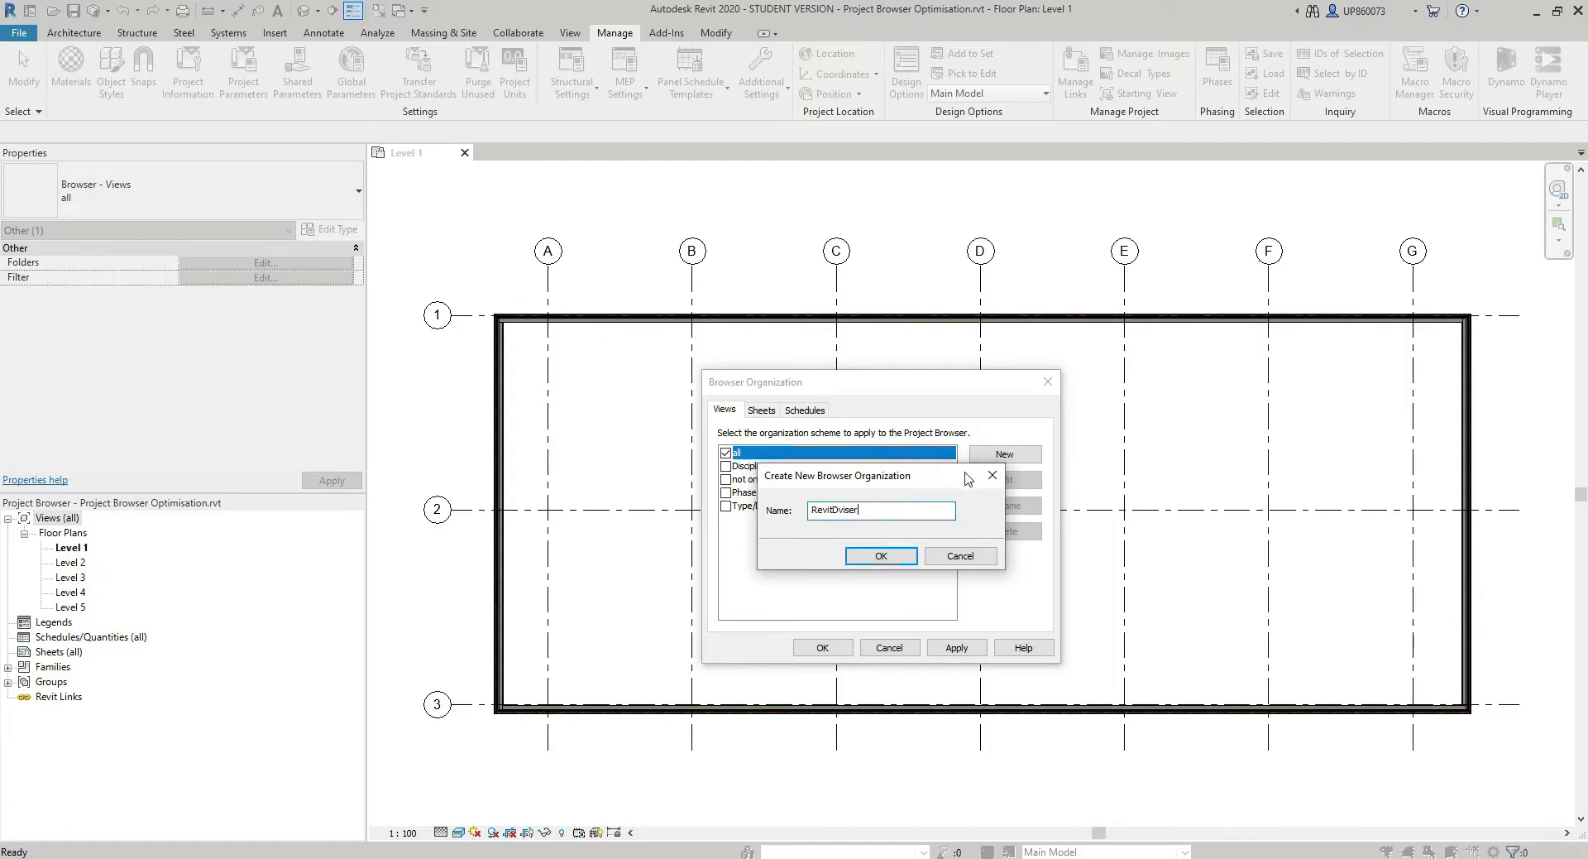
click(883, 556)
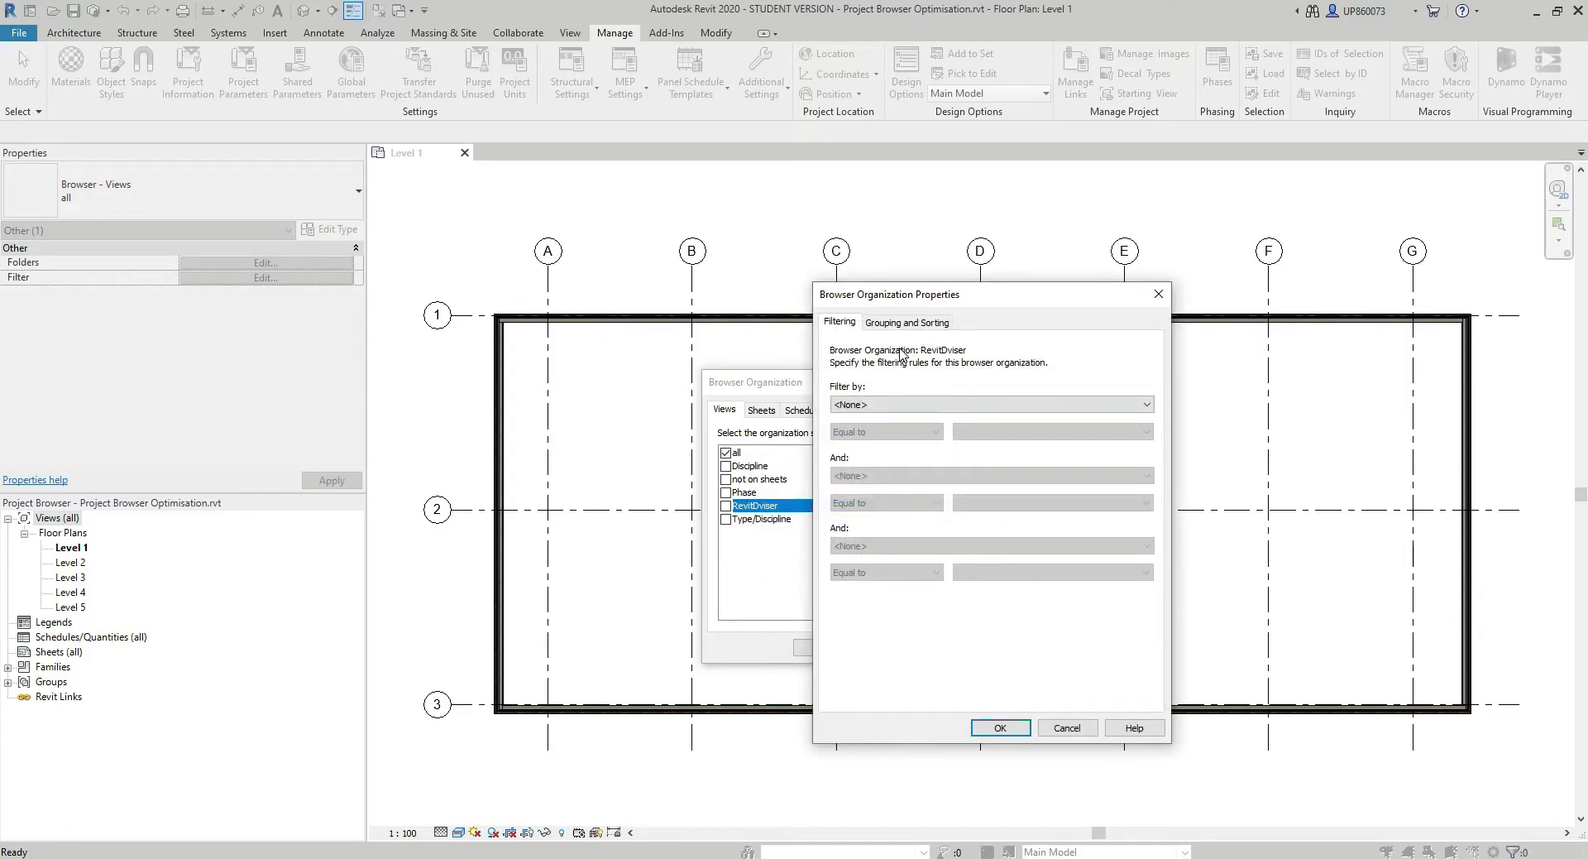
Group RevitDviser views by View Type, then Level, then Area, then Family and Type
click(915, 323)
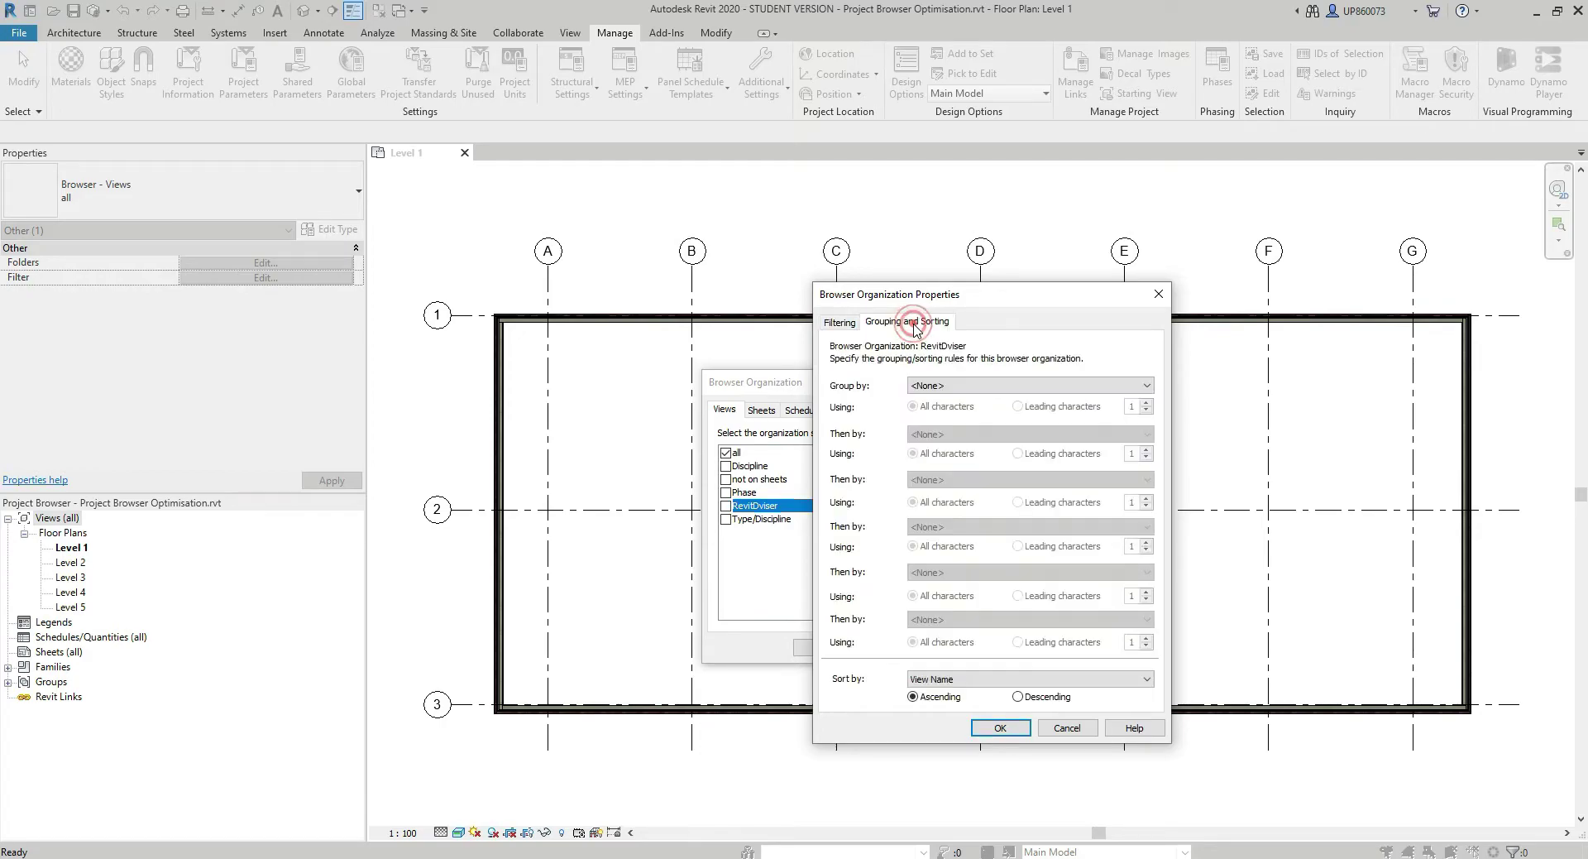
click(943, 382)
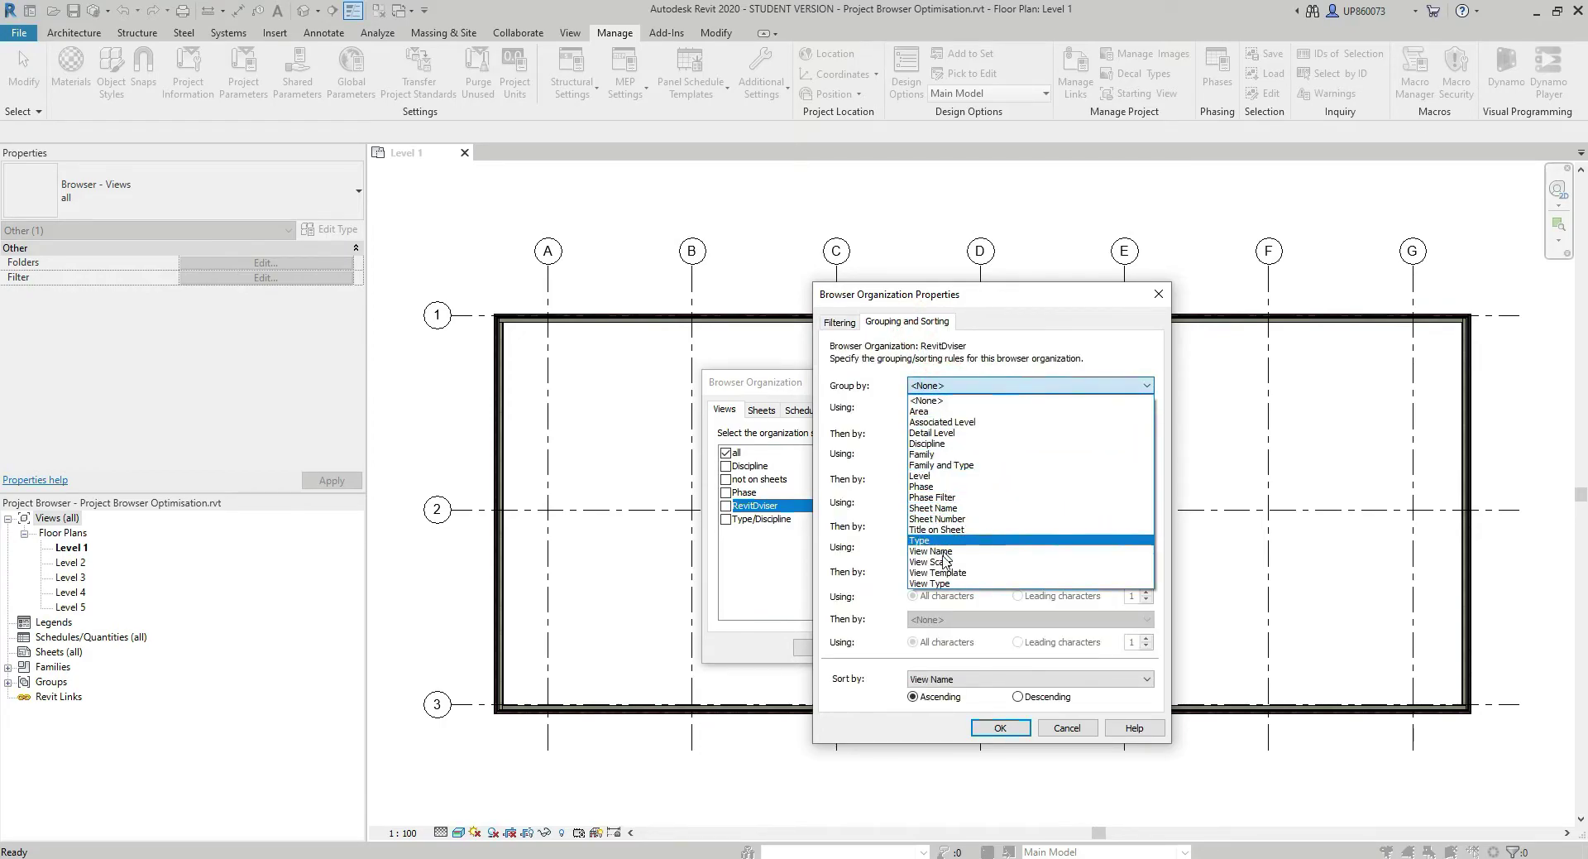
click(930, 583)
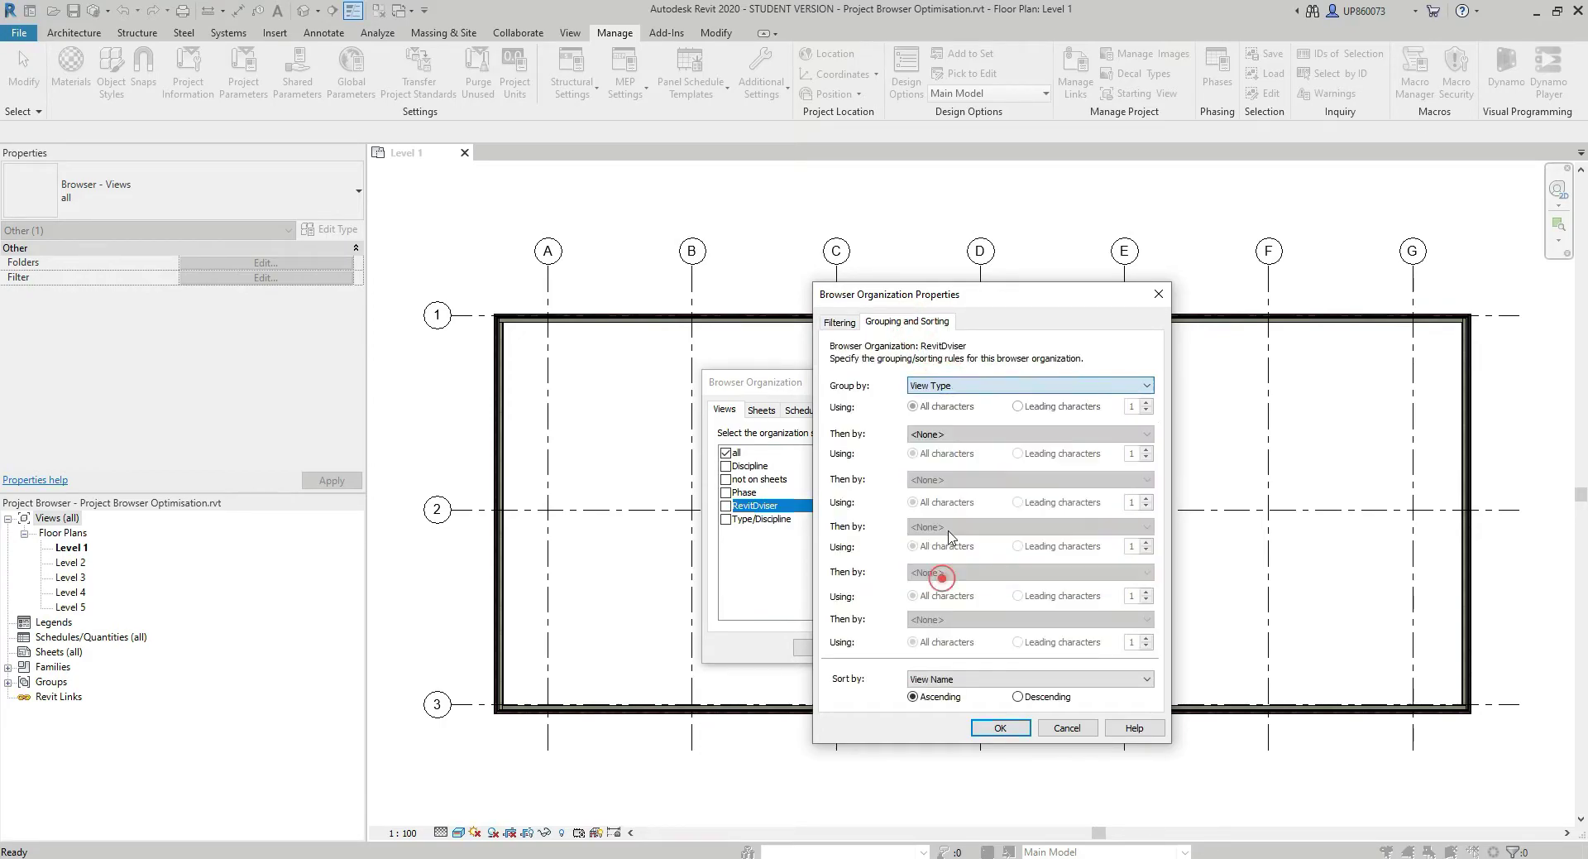
click(959, 436)
click(949, 519)
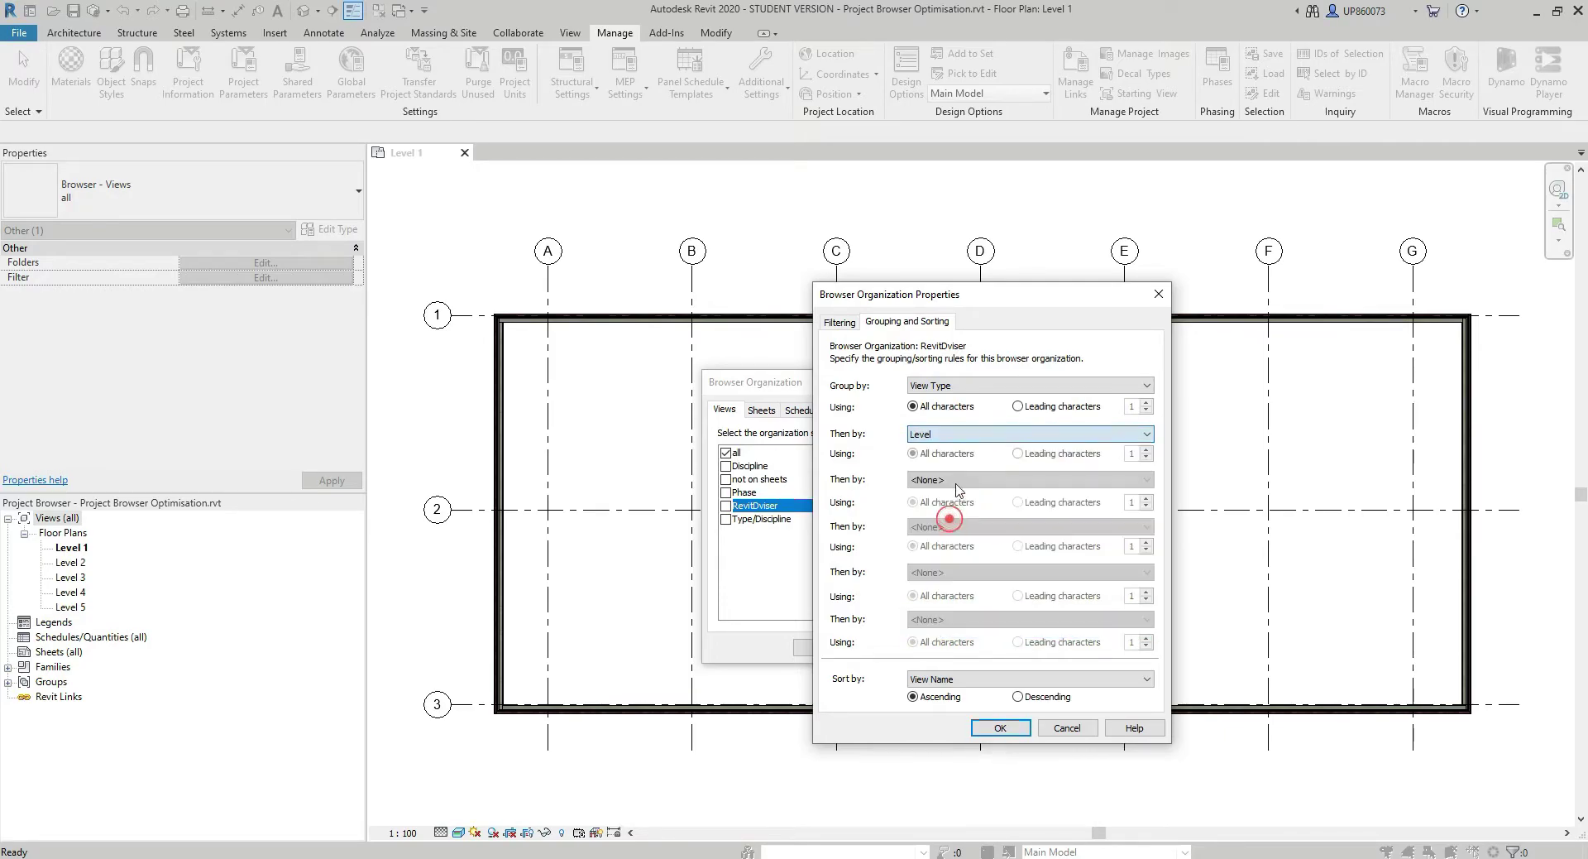
click(957, 482)
click(935, 499)
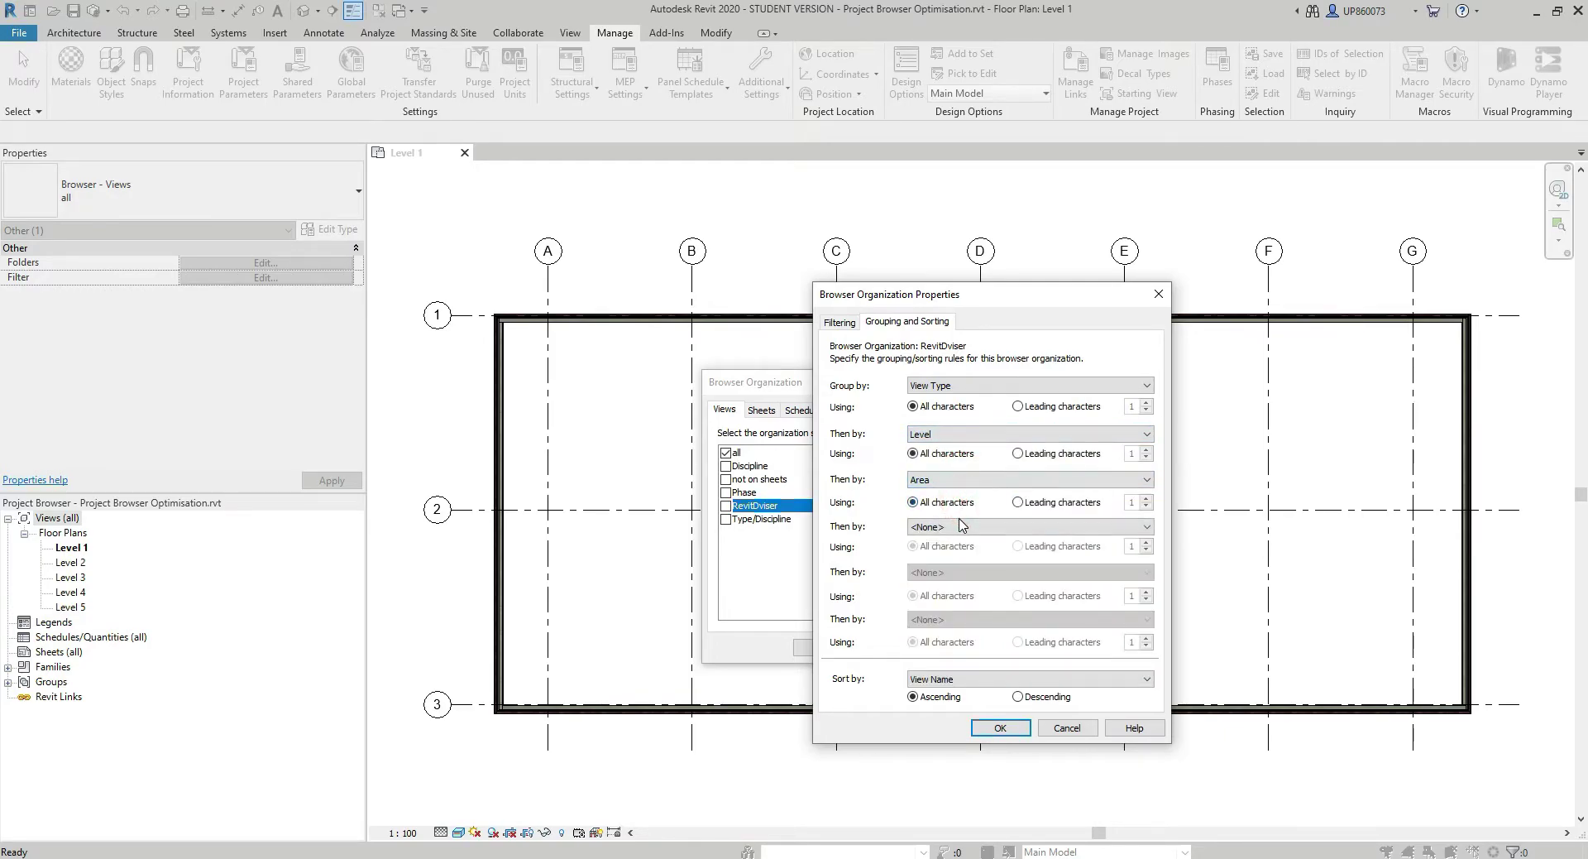
click(962, 525)
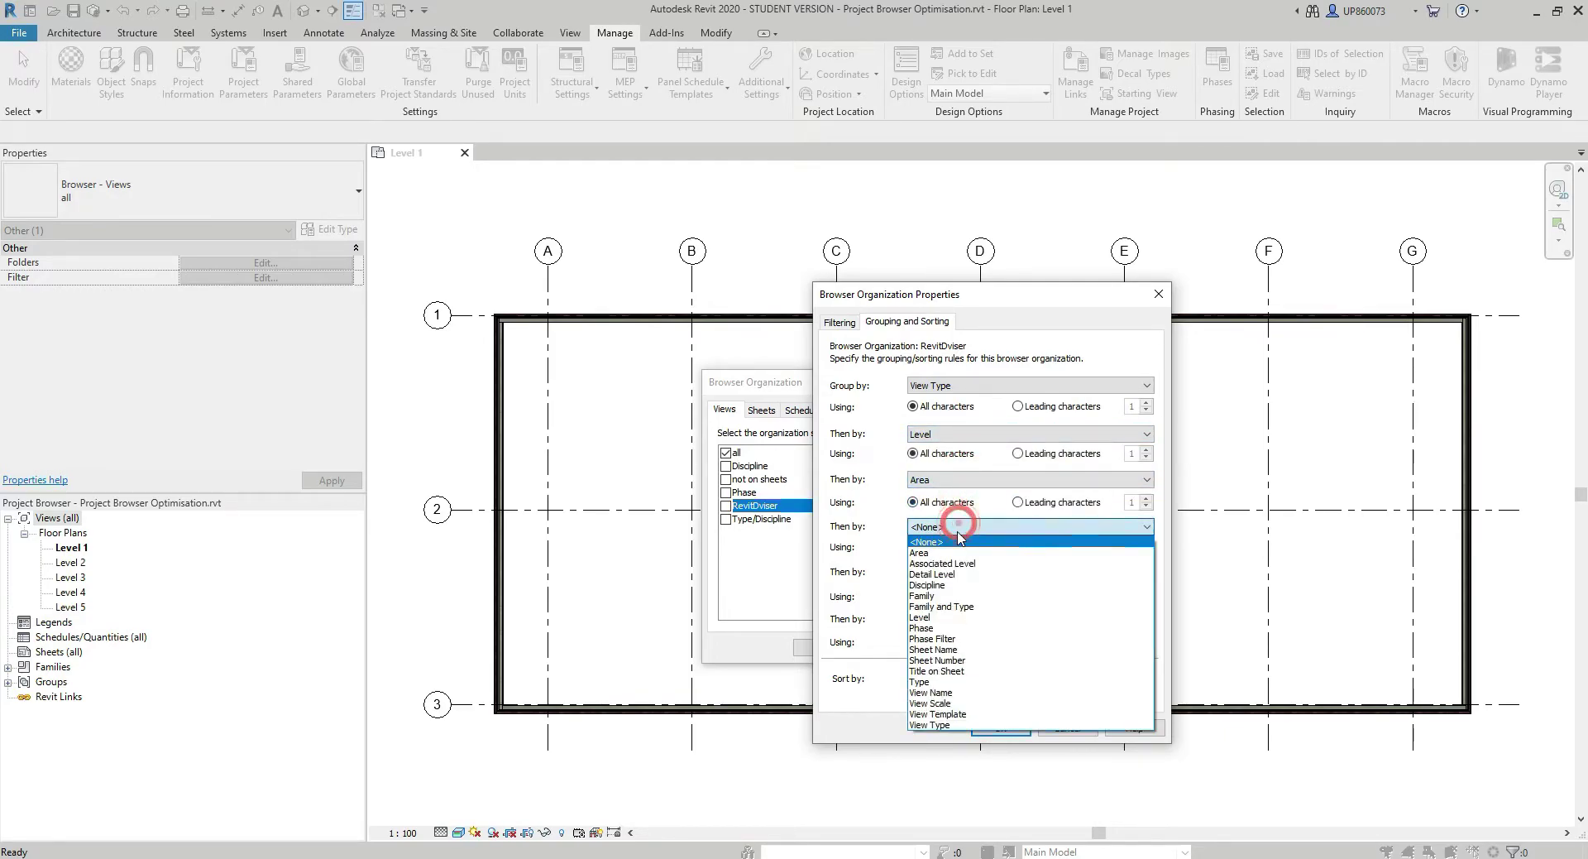
click(970, 607)
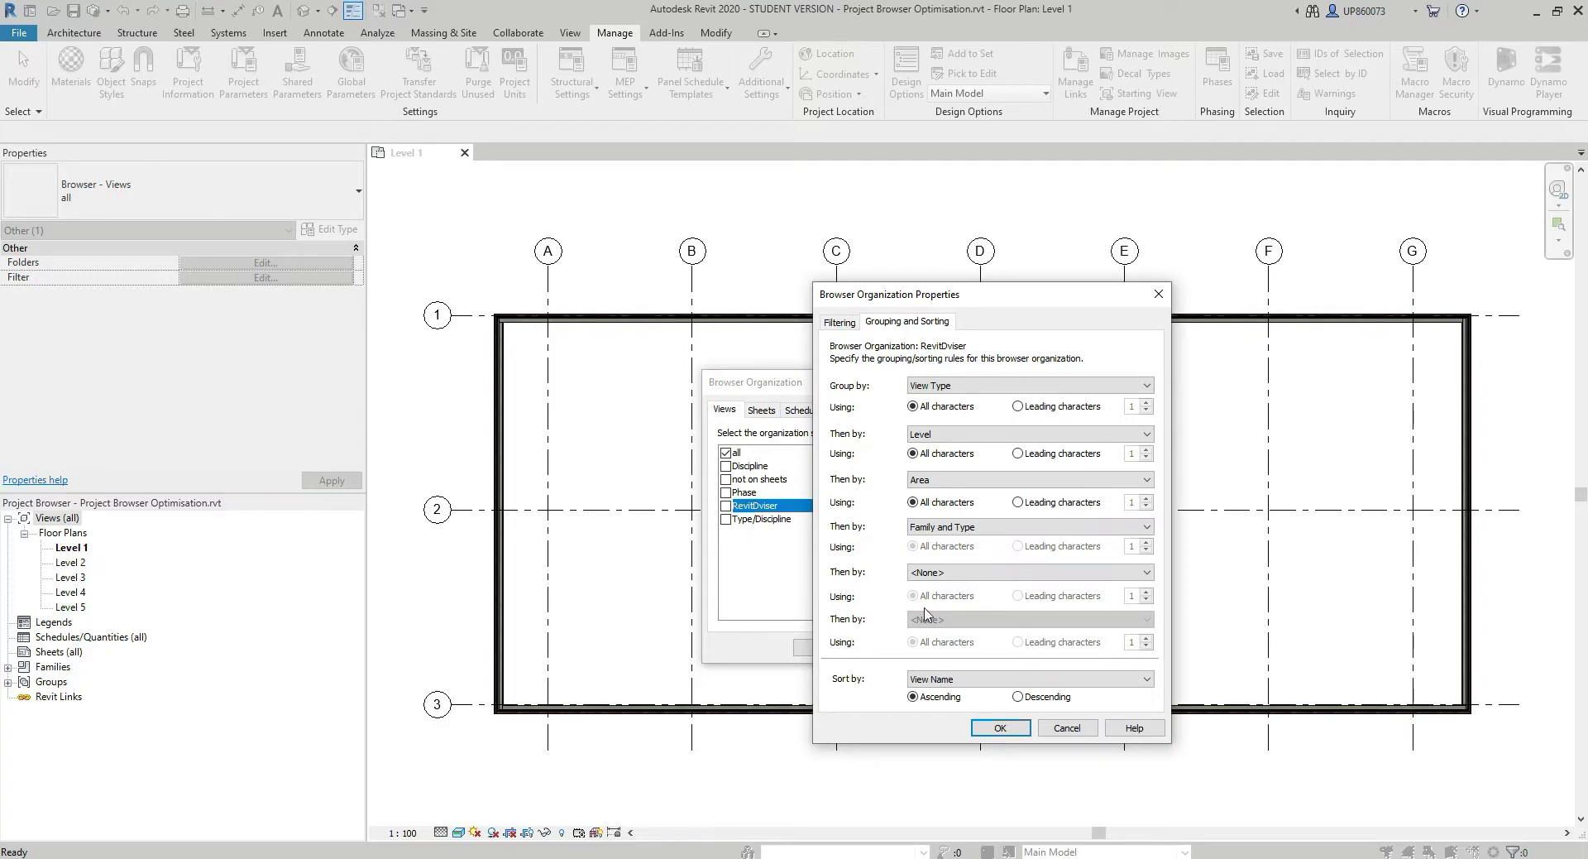
click(1000, 727)
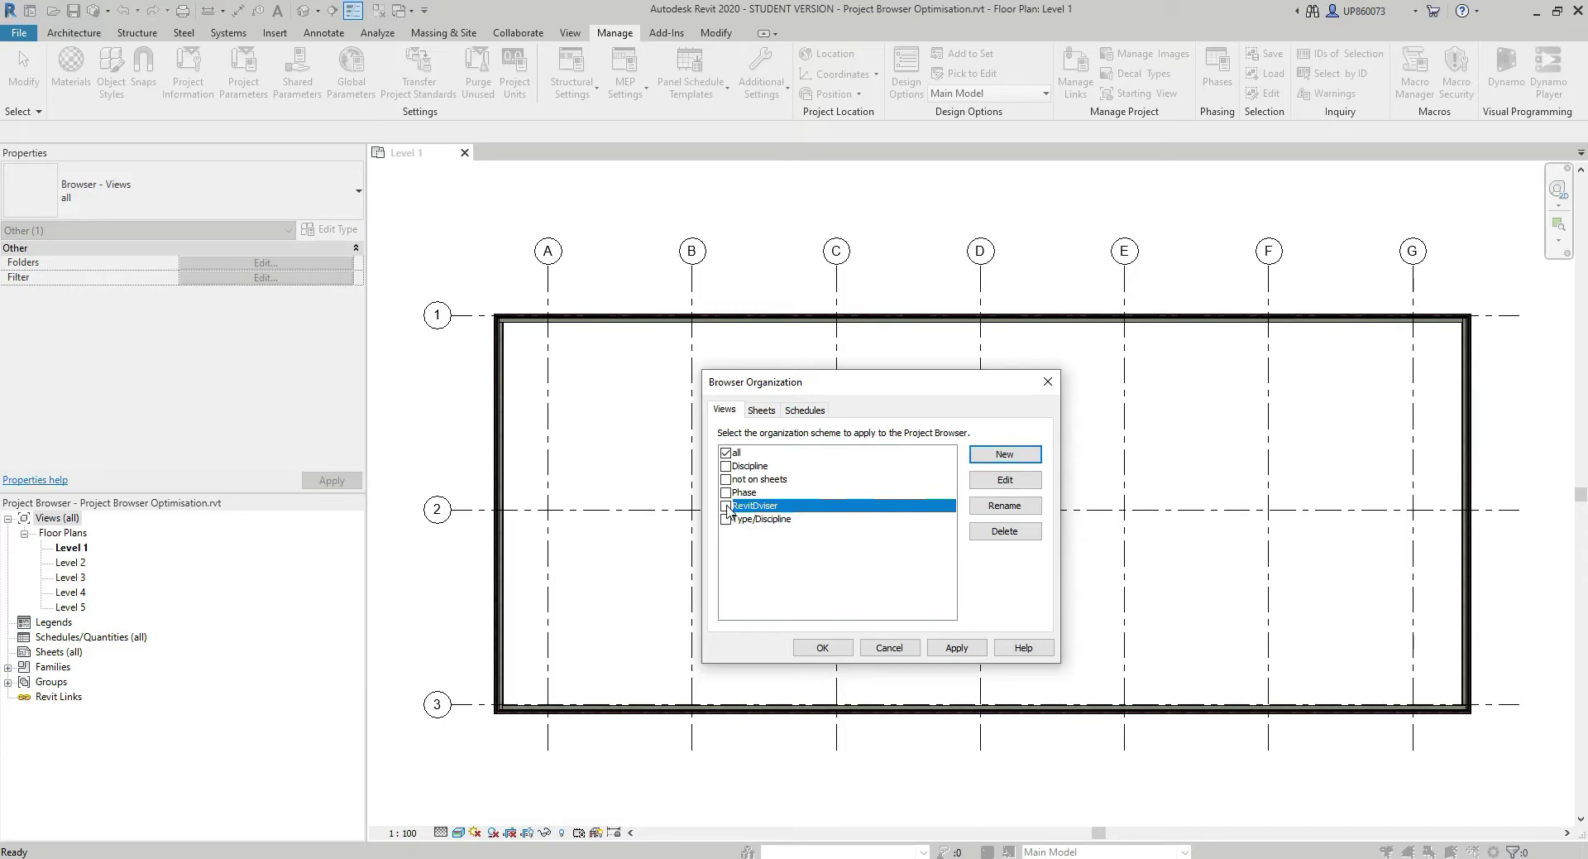
Make RevitDviser the active views scheme and expand the unnamed groups down to Floor Plans
click(727, 506)
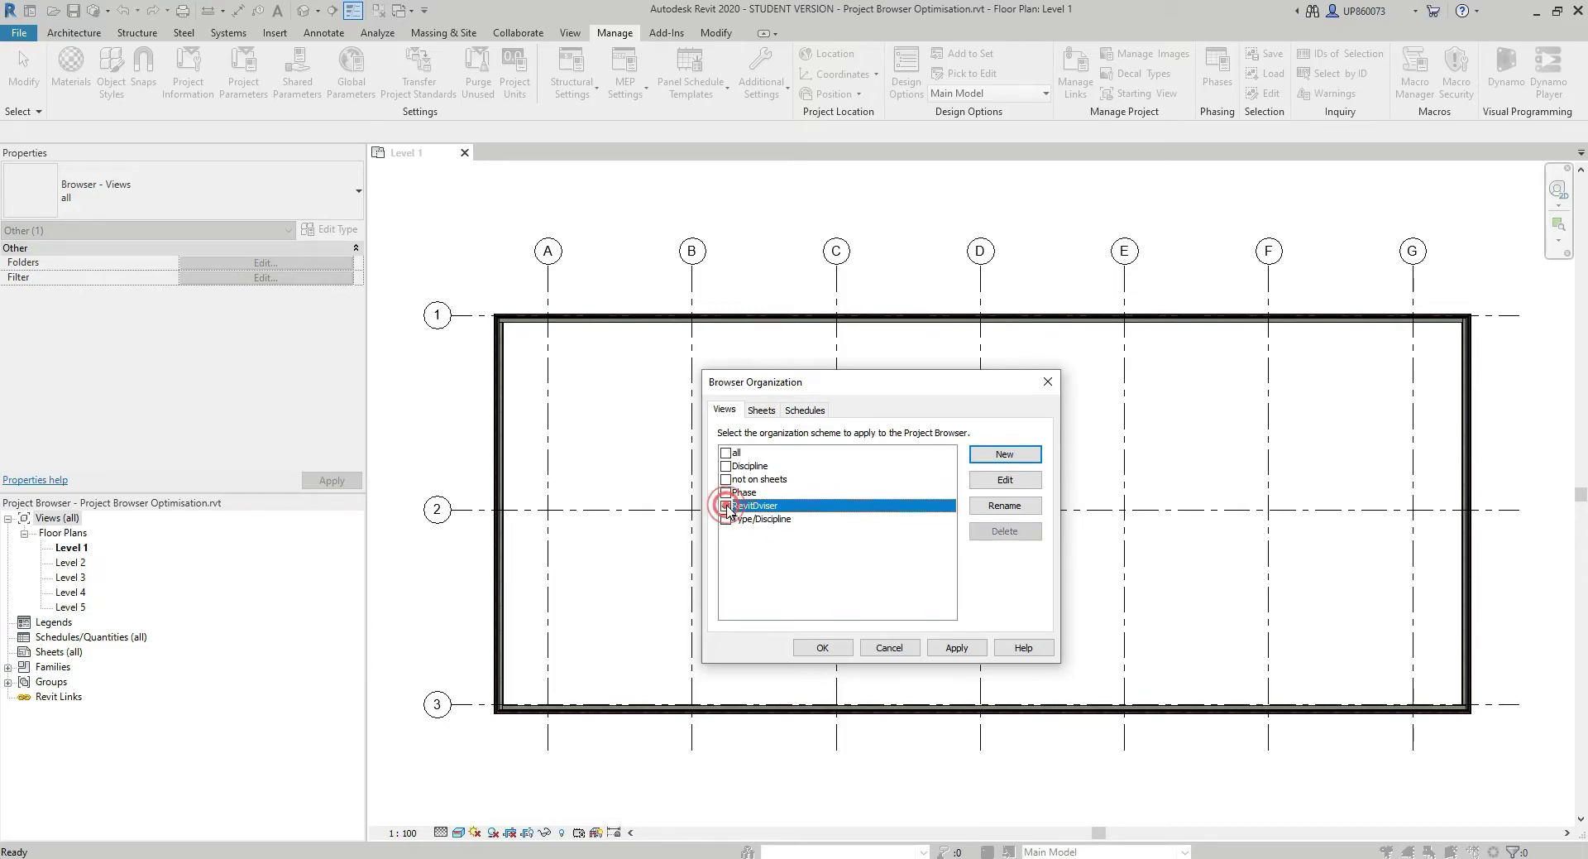
click(823, 648)
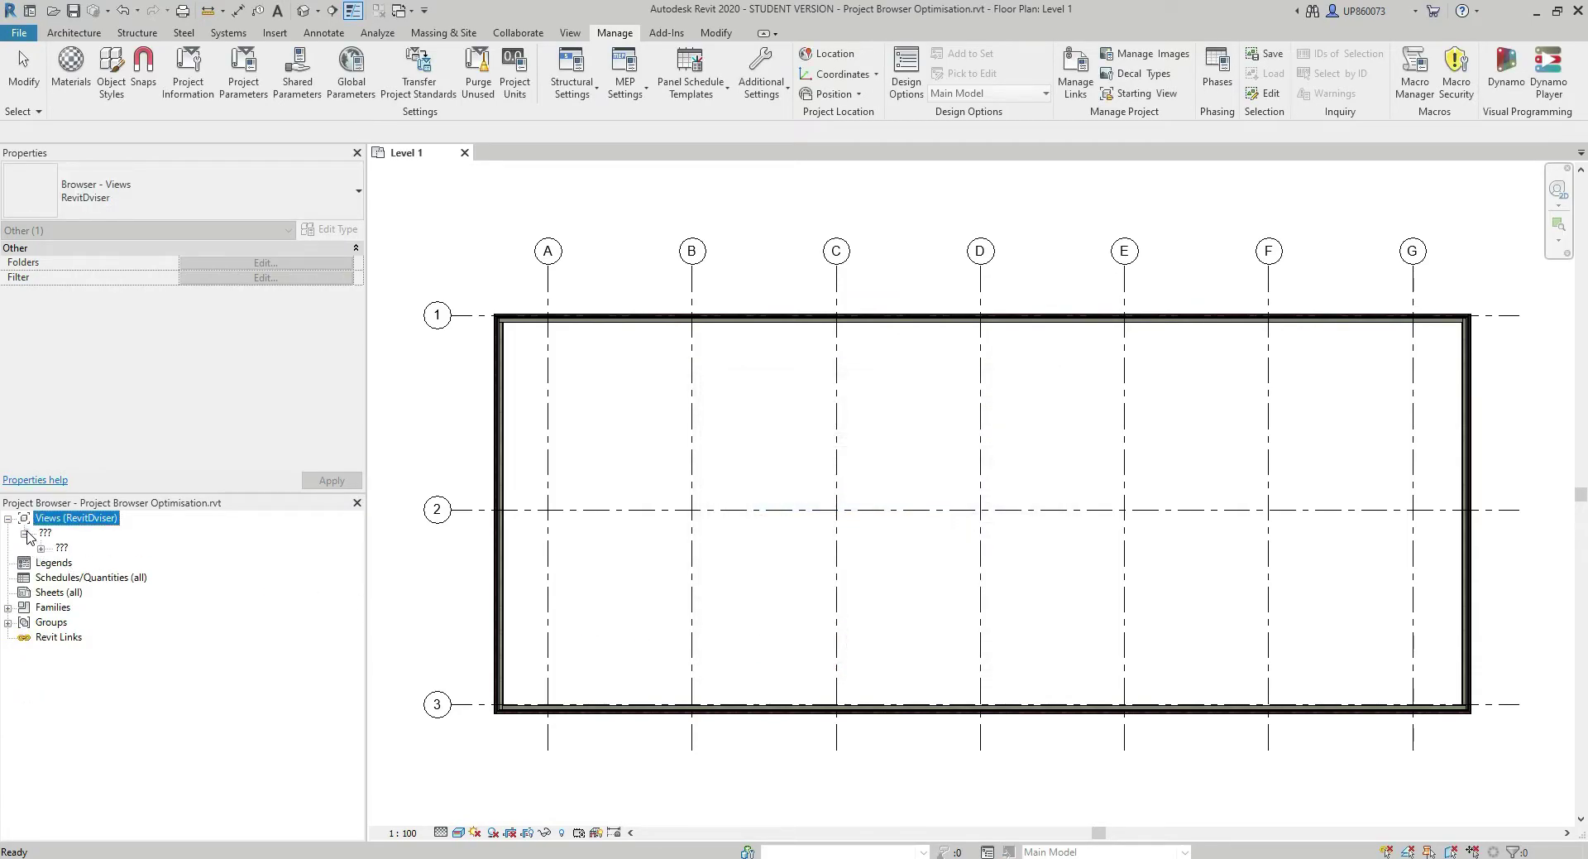
click(40, 547)
click(57, 562)
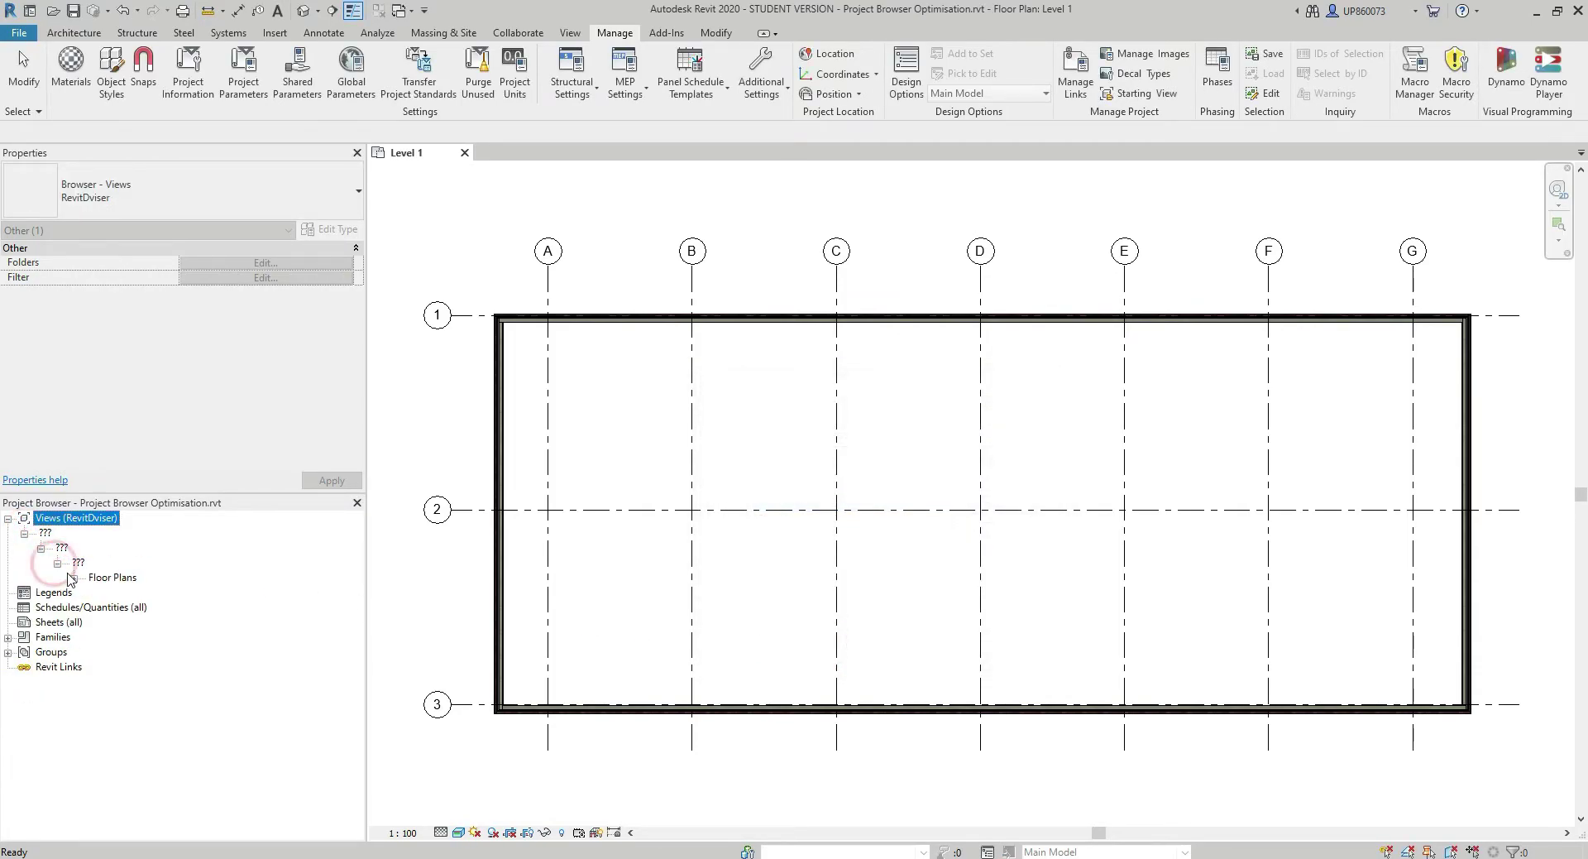
click(74, 577)
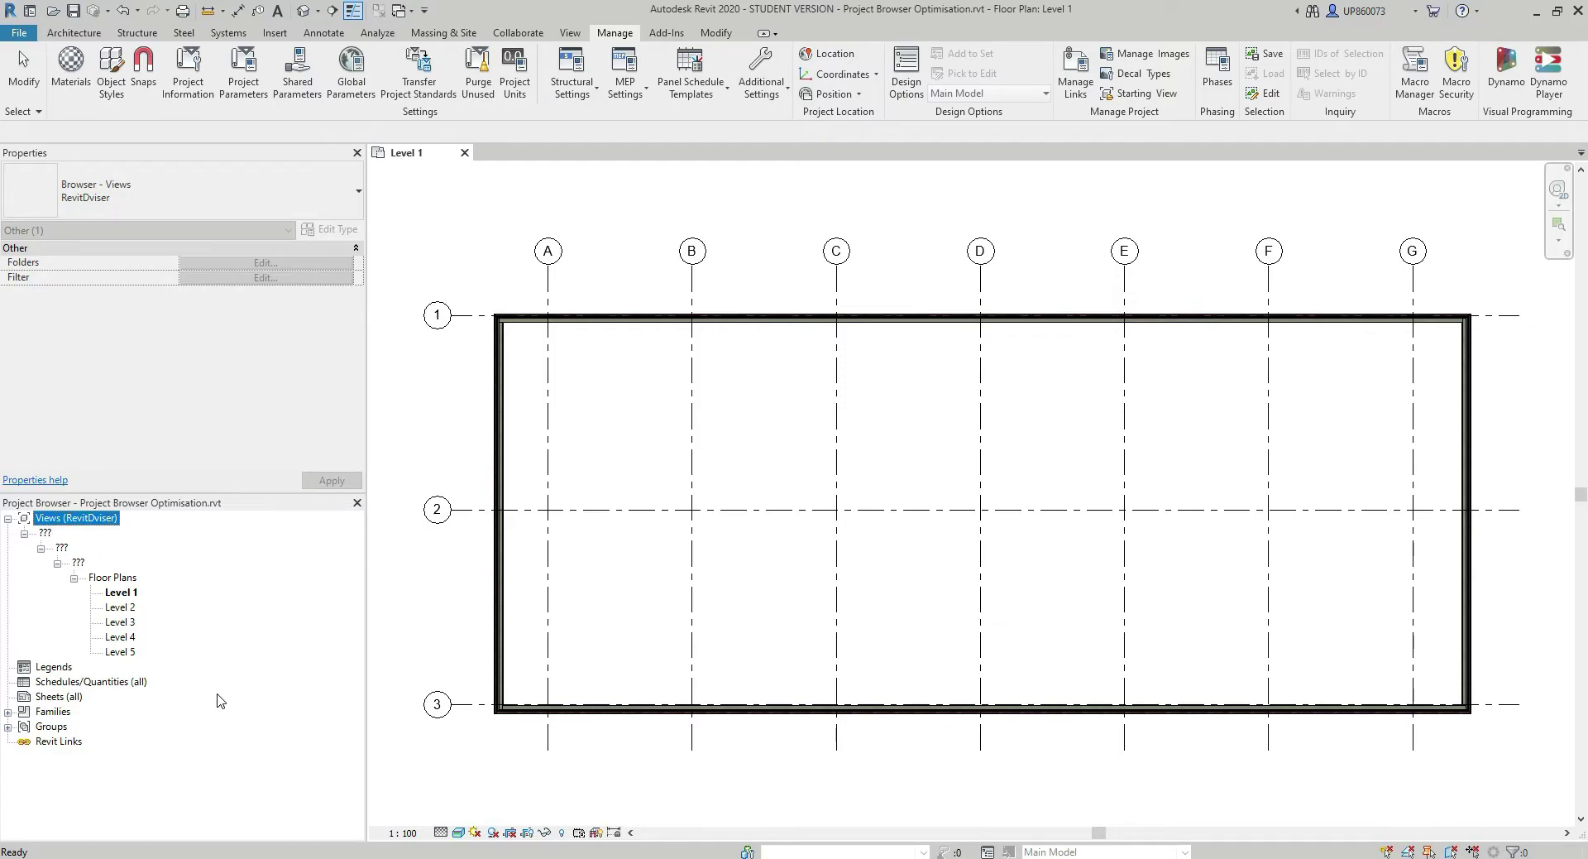
right_click(77, 697)
Create a new Sheets browser organization scheme named RevitDviser
click(127, 731)
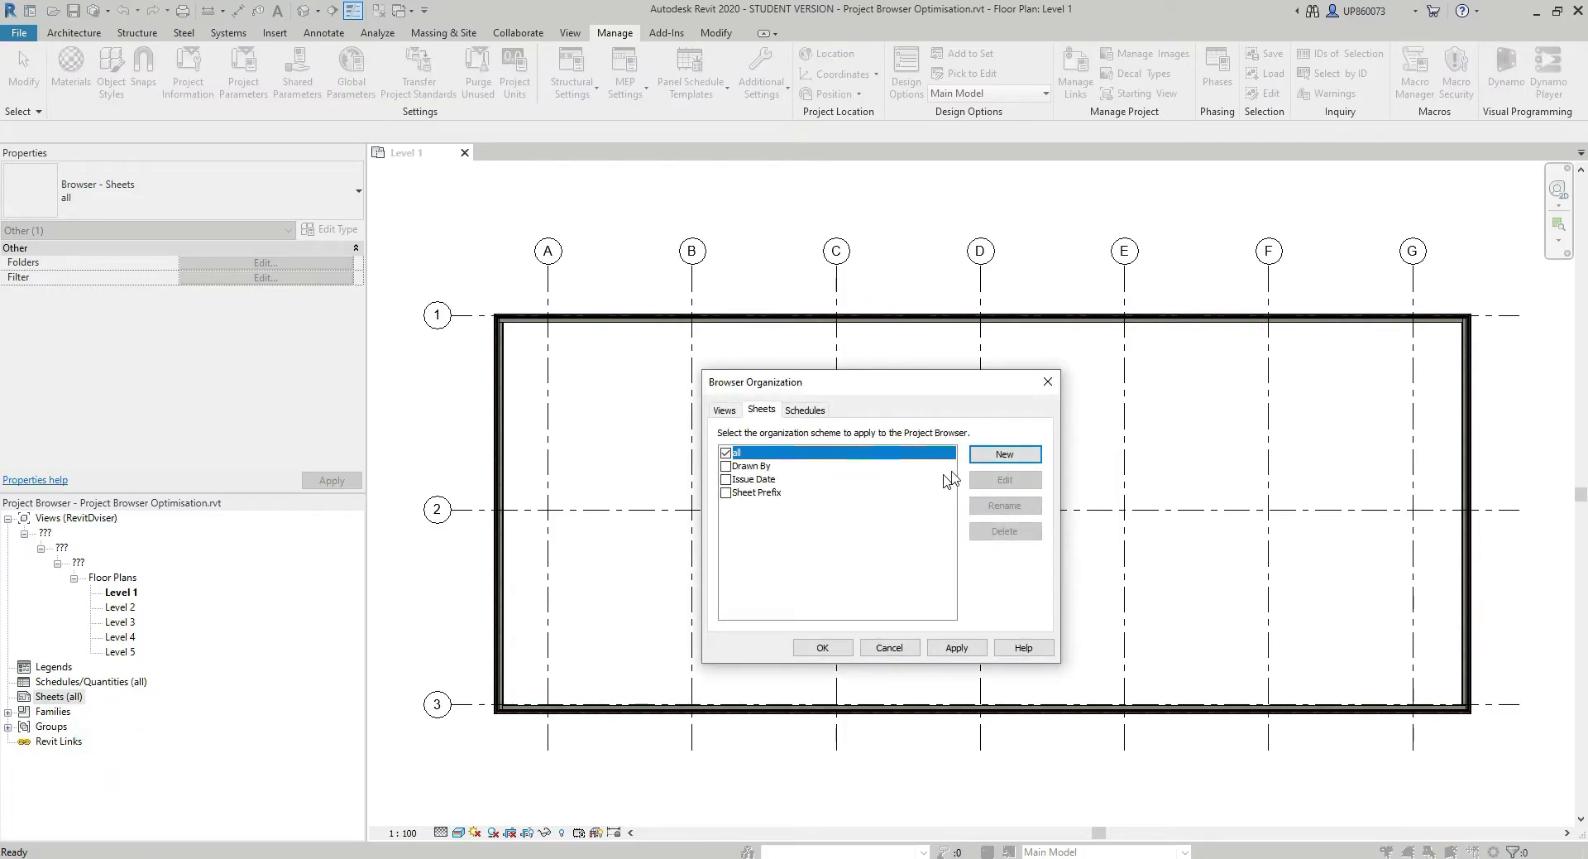
click(997, 454)
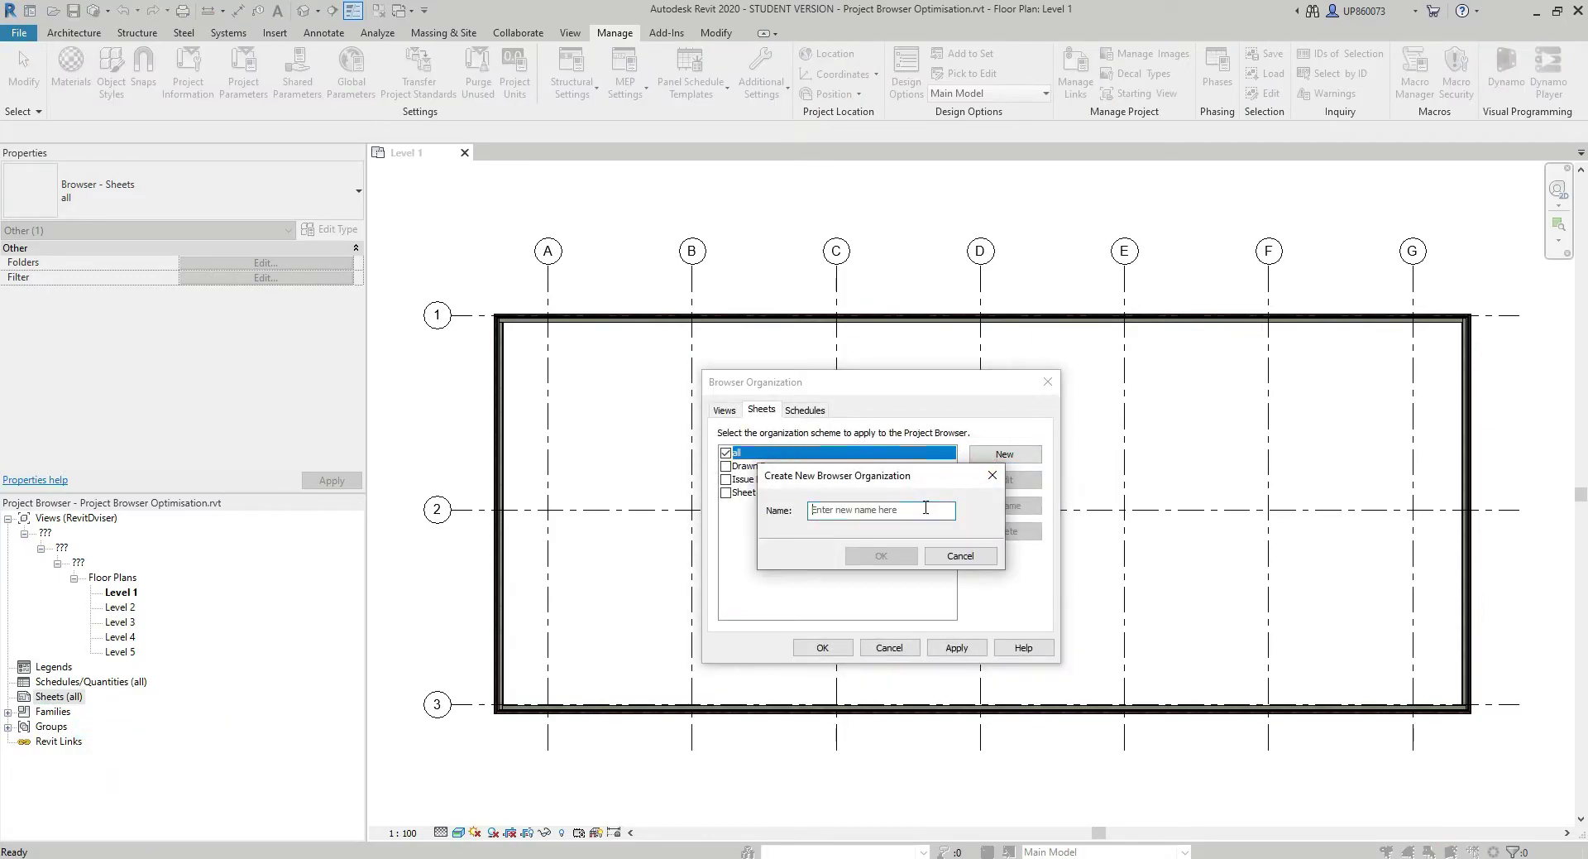
click(870, 511)
text(RevitDviser)
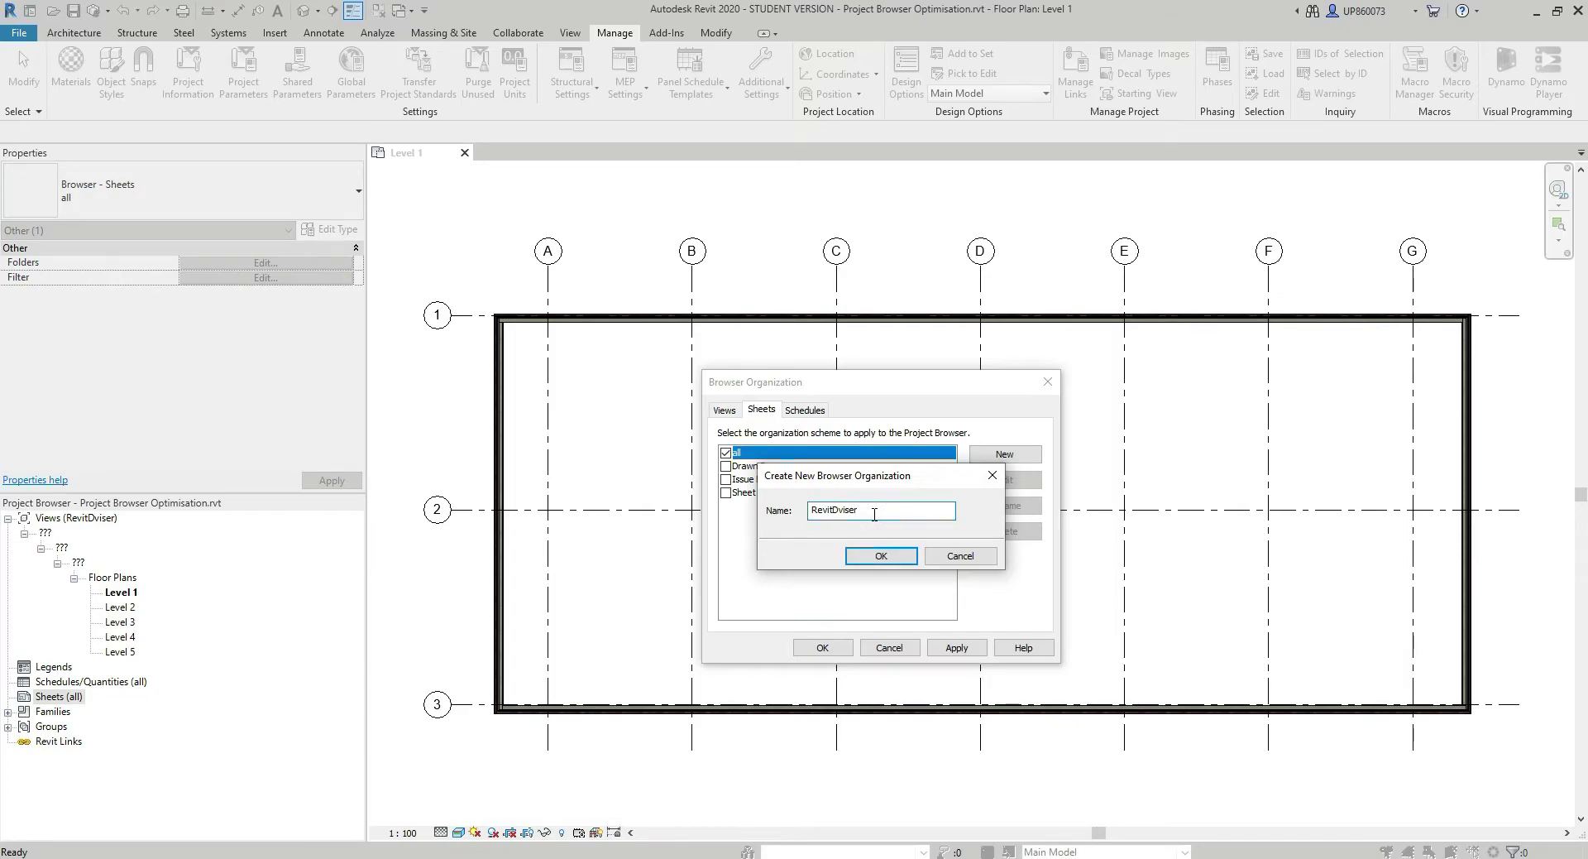
click(881, 555)
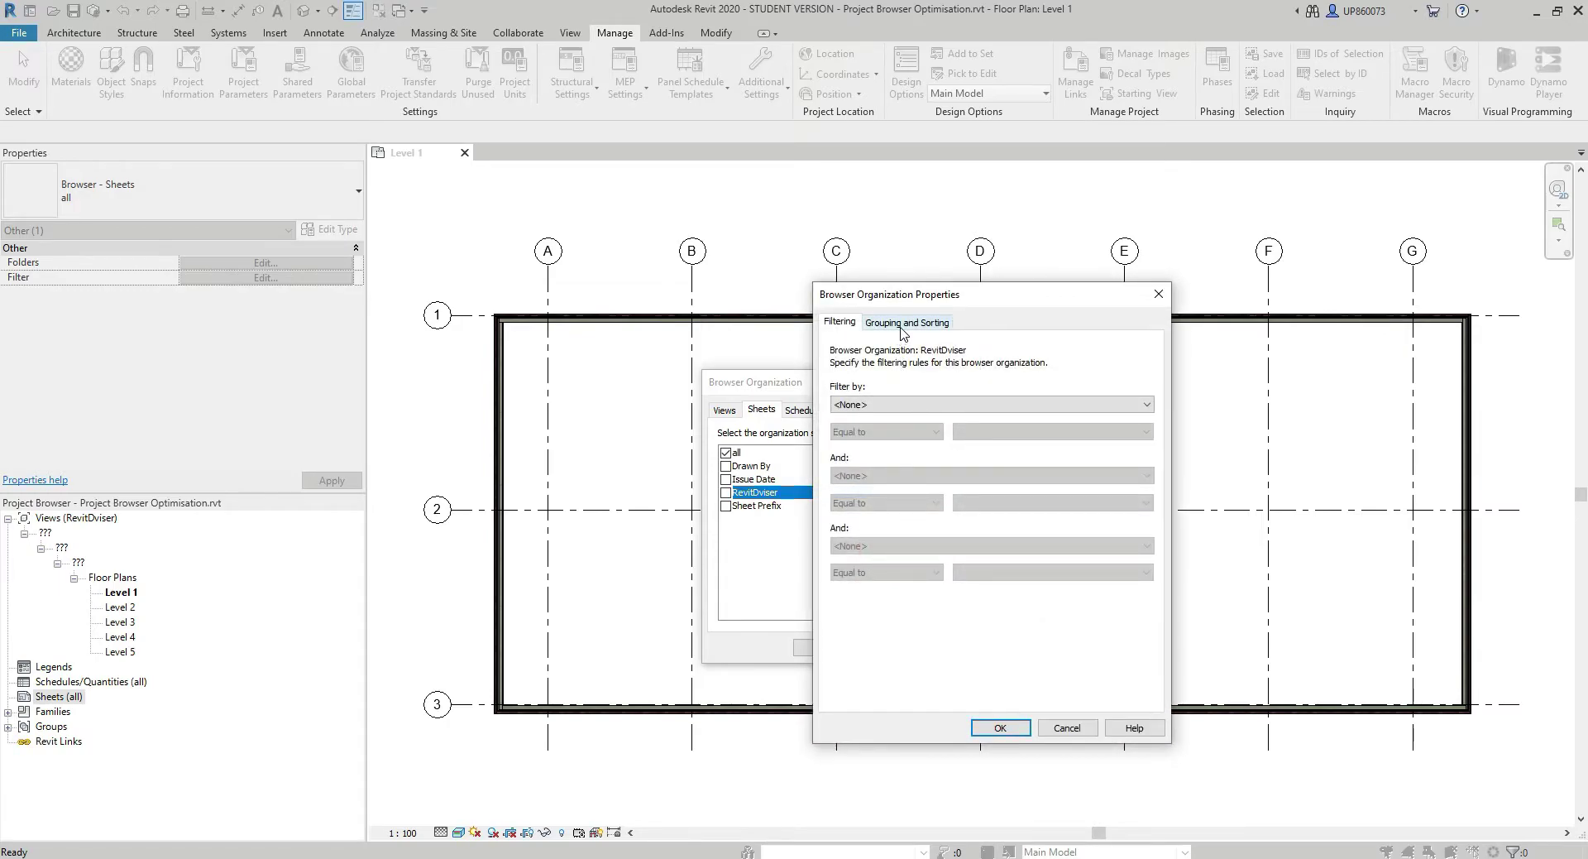
Group RevitDviser sheets by Level then Area and make it the active sheets scheme
click(904, 325)
click(968, 386)
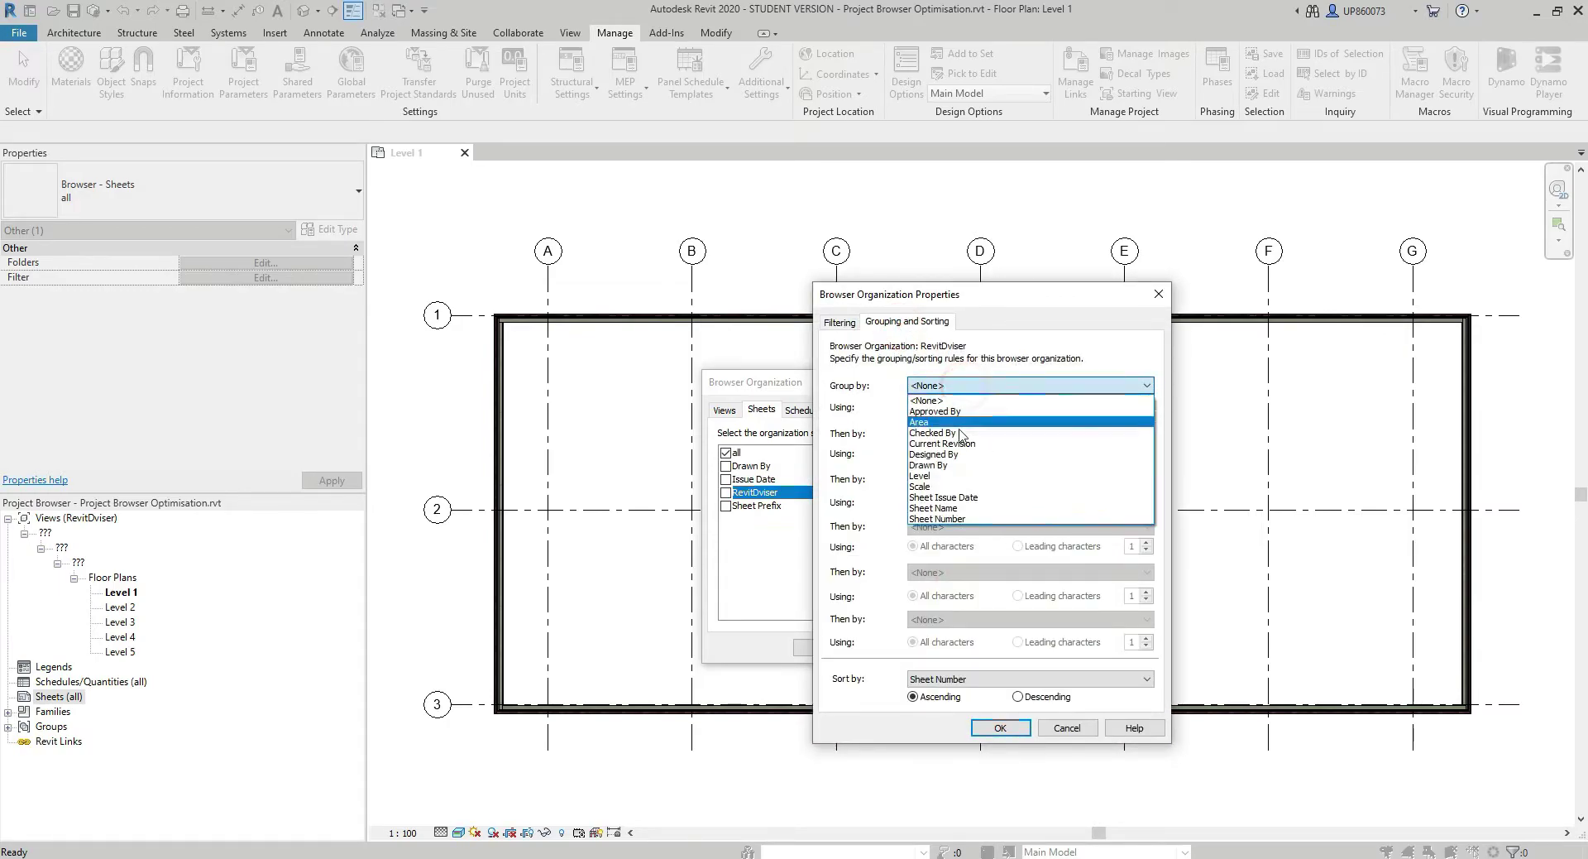
click(957, 476)
click(956, 434)
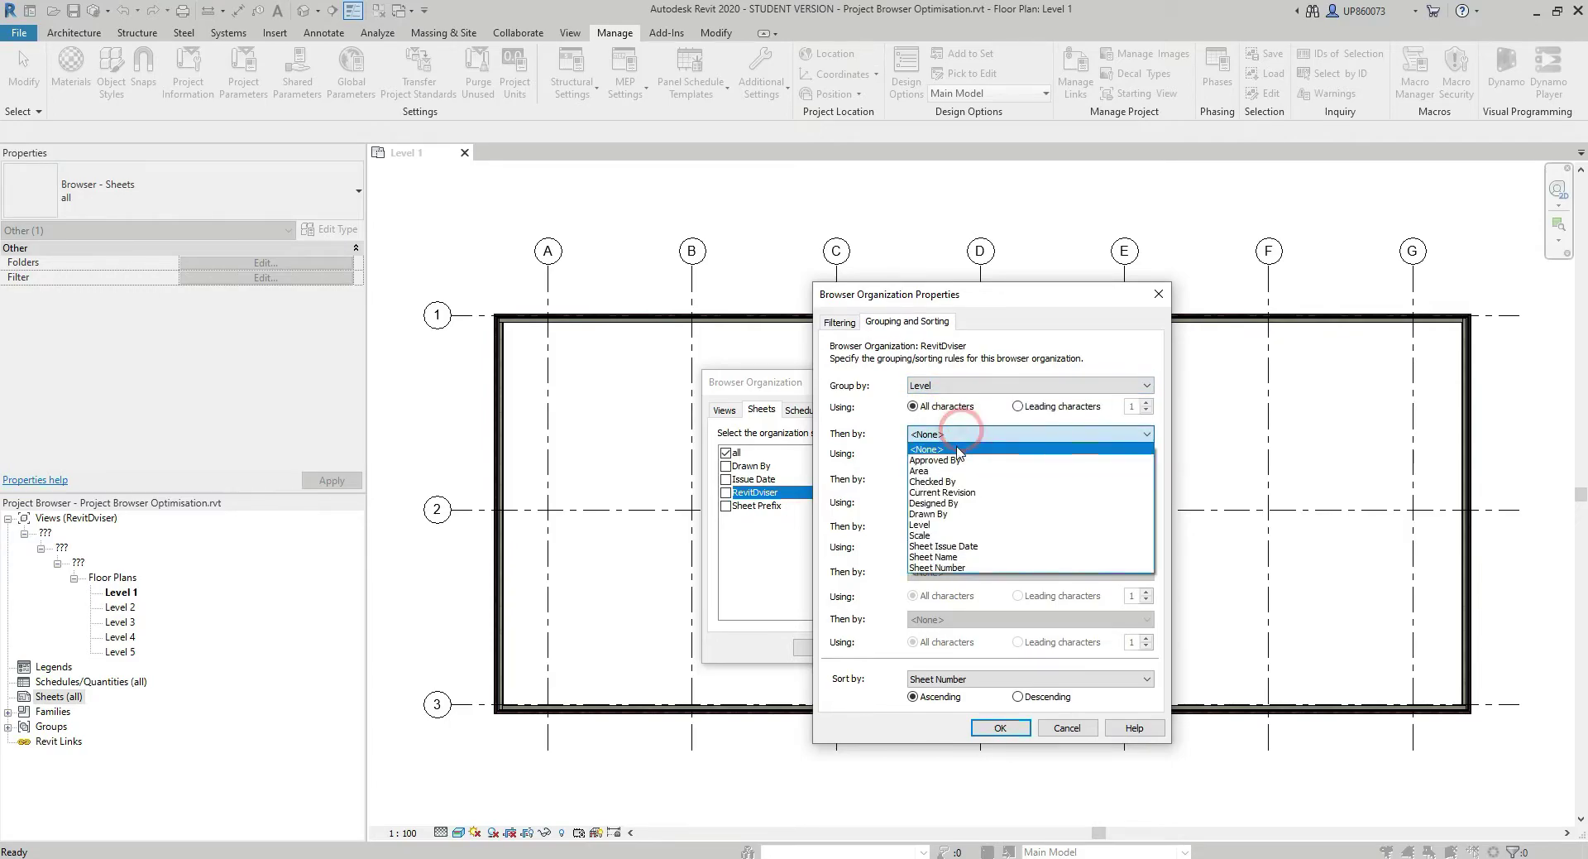
click(955, 470)
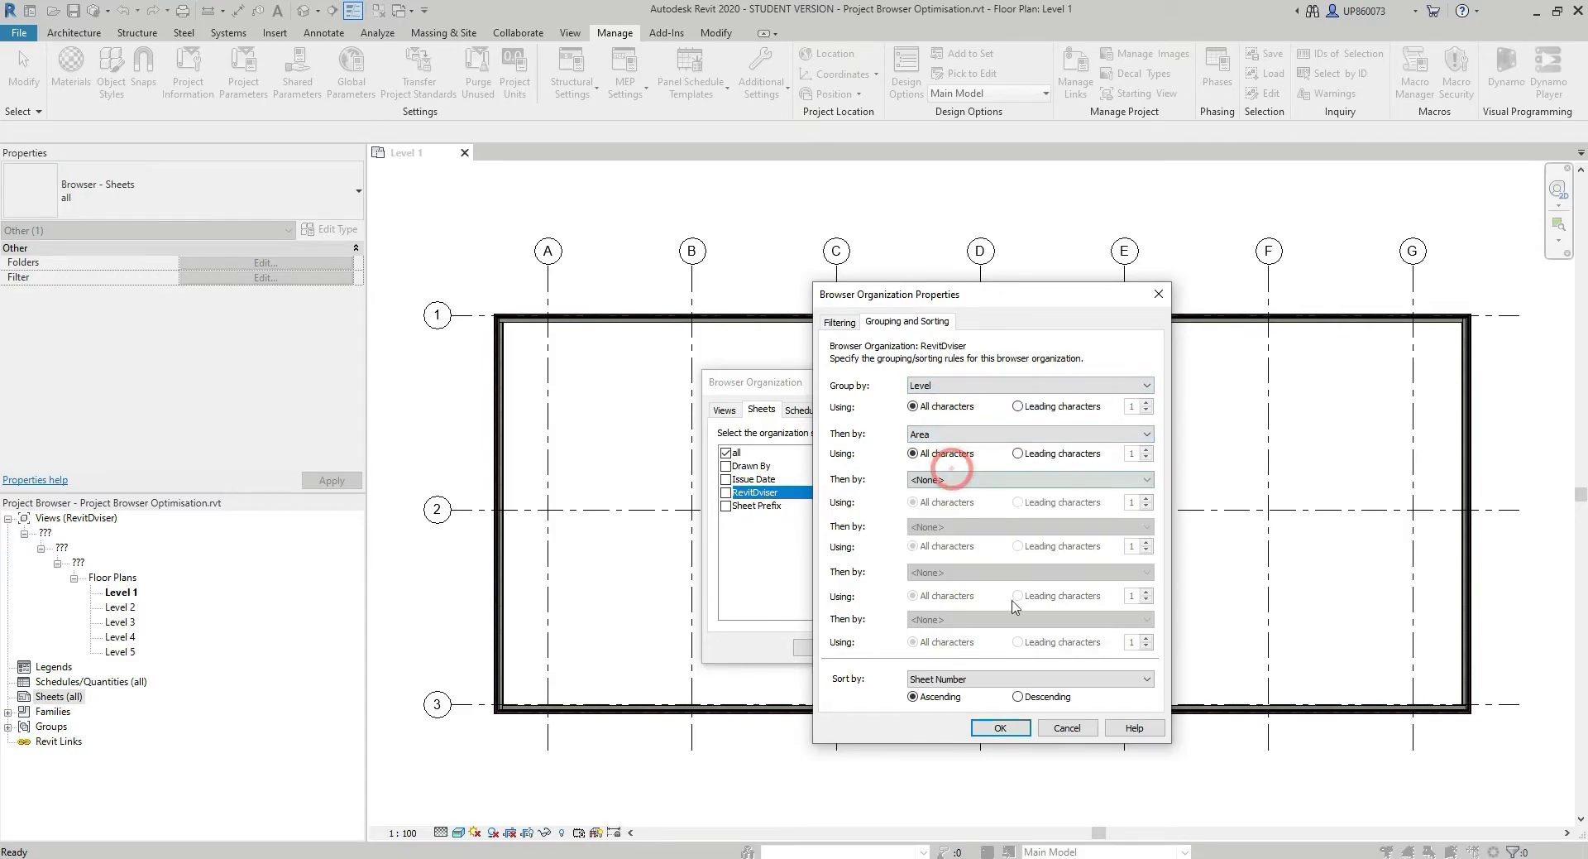
click(1000, 727)
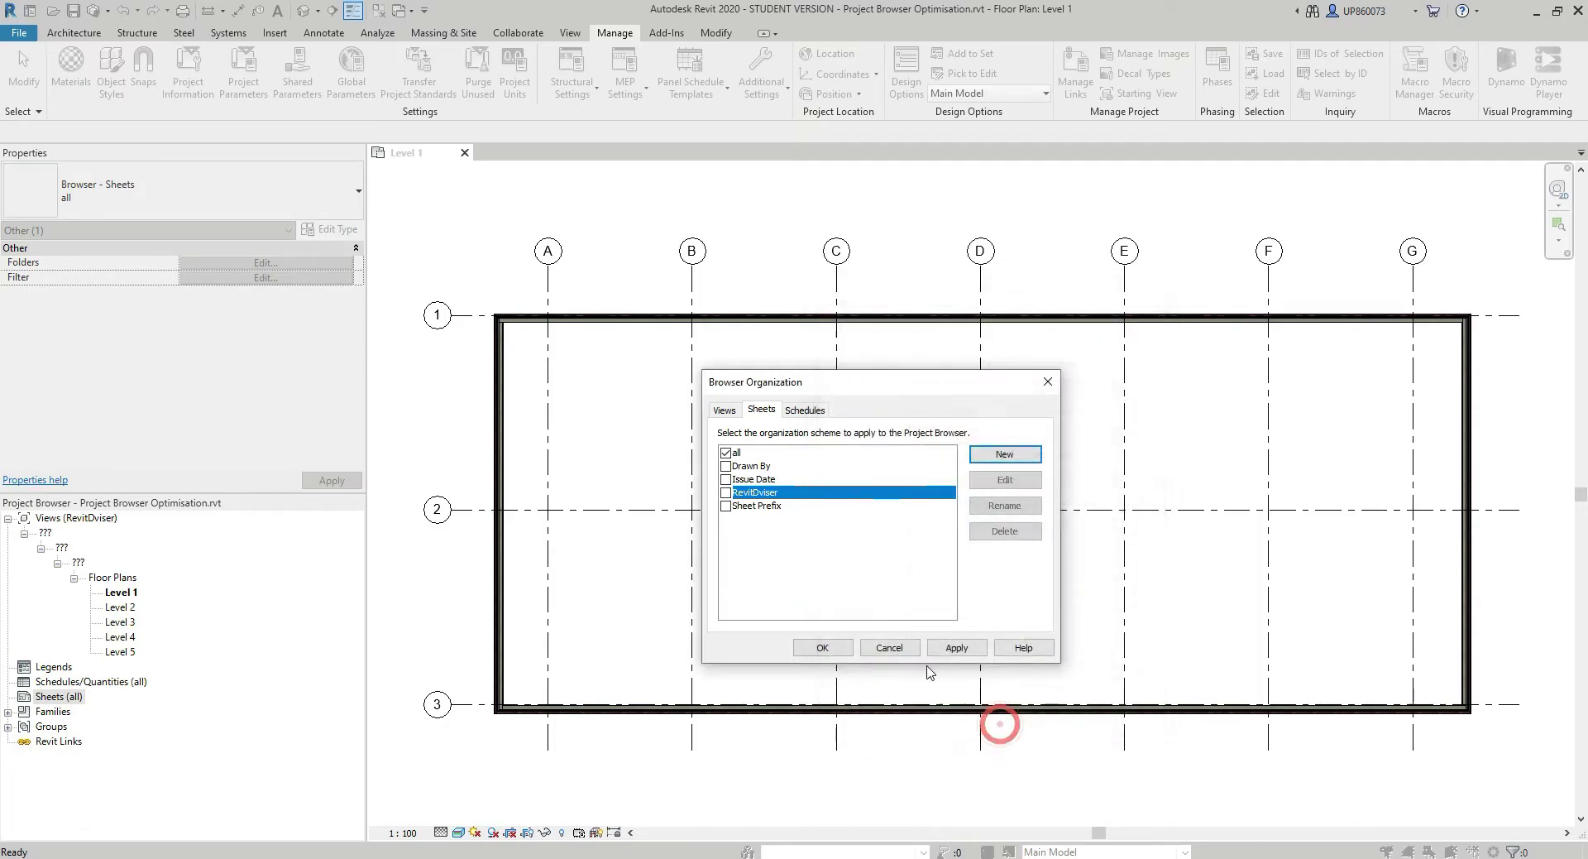
click(726, 493)
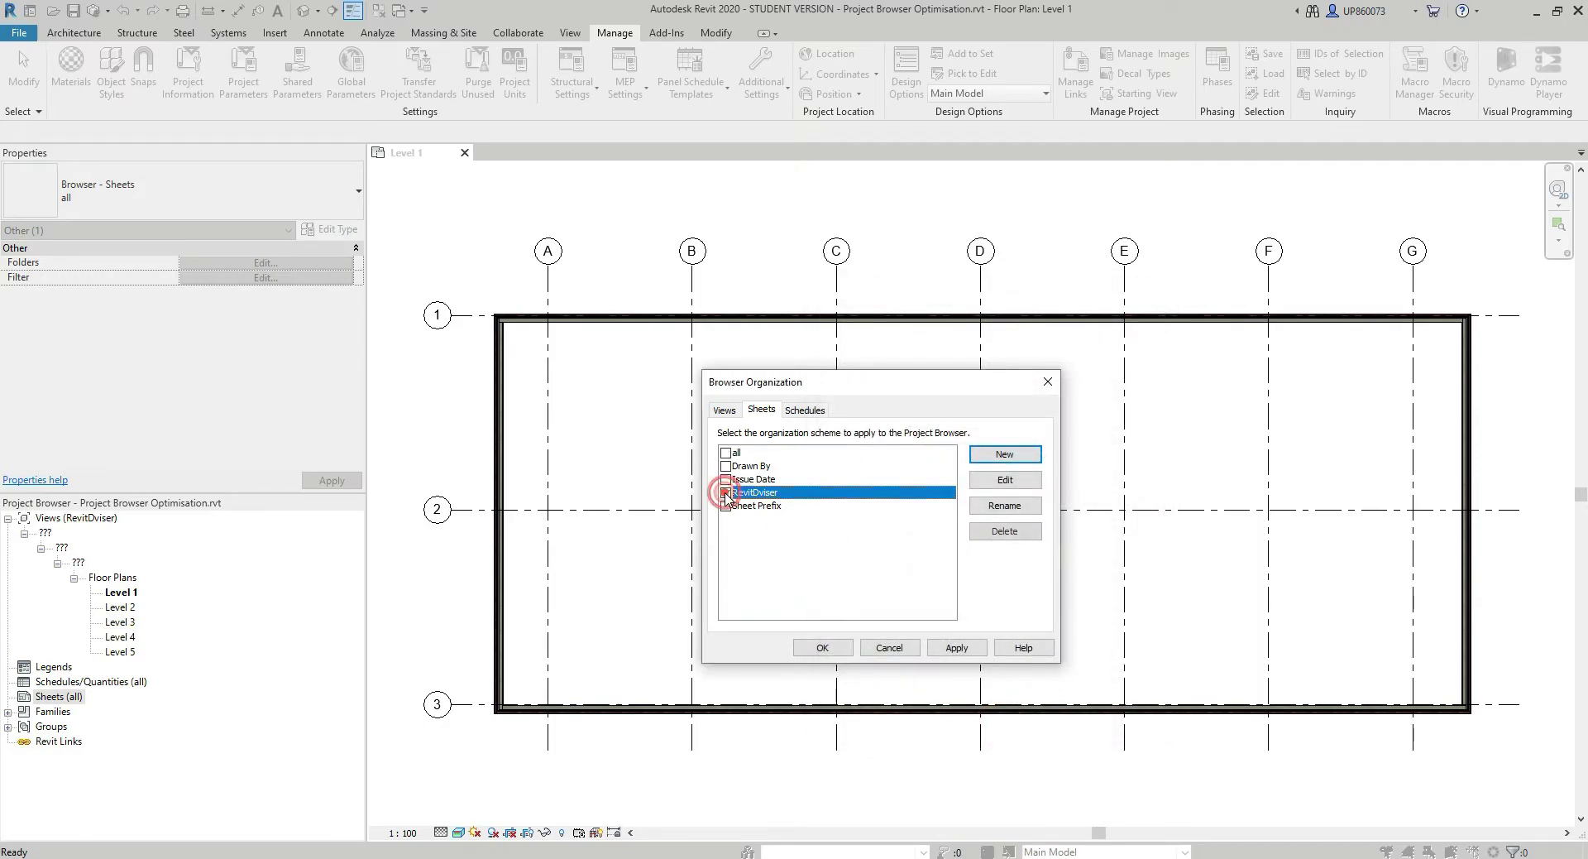
click(824, 648)
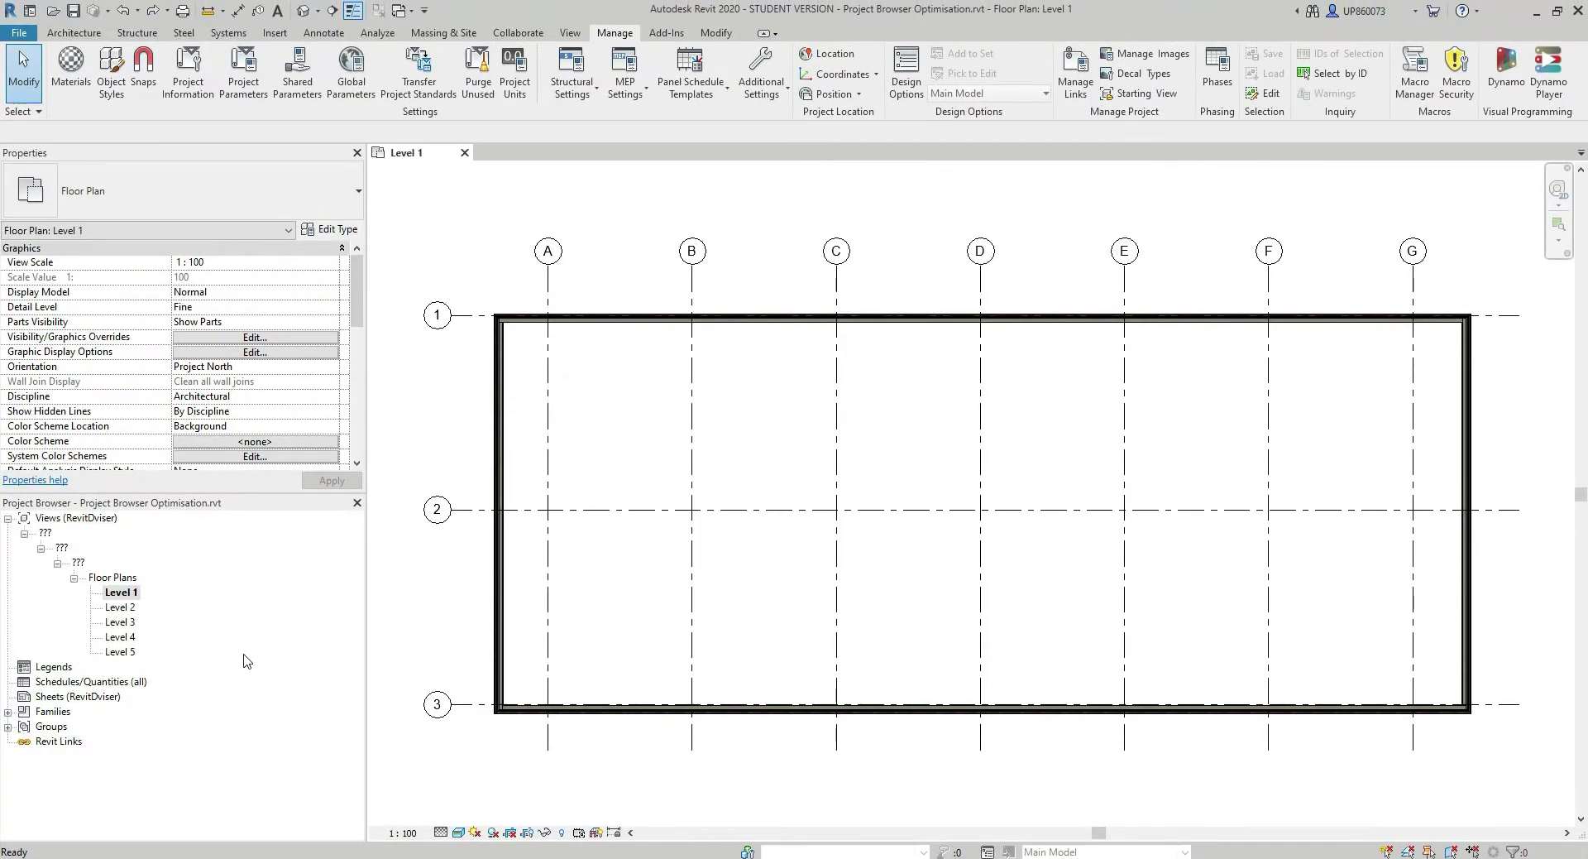
Duplicate the Level 1 floor plan and rename Level 1 Copy 1 to Level 1 VM
right_click(127, 592)
mouse_move(236, 354)
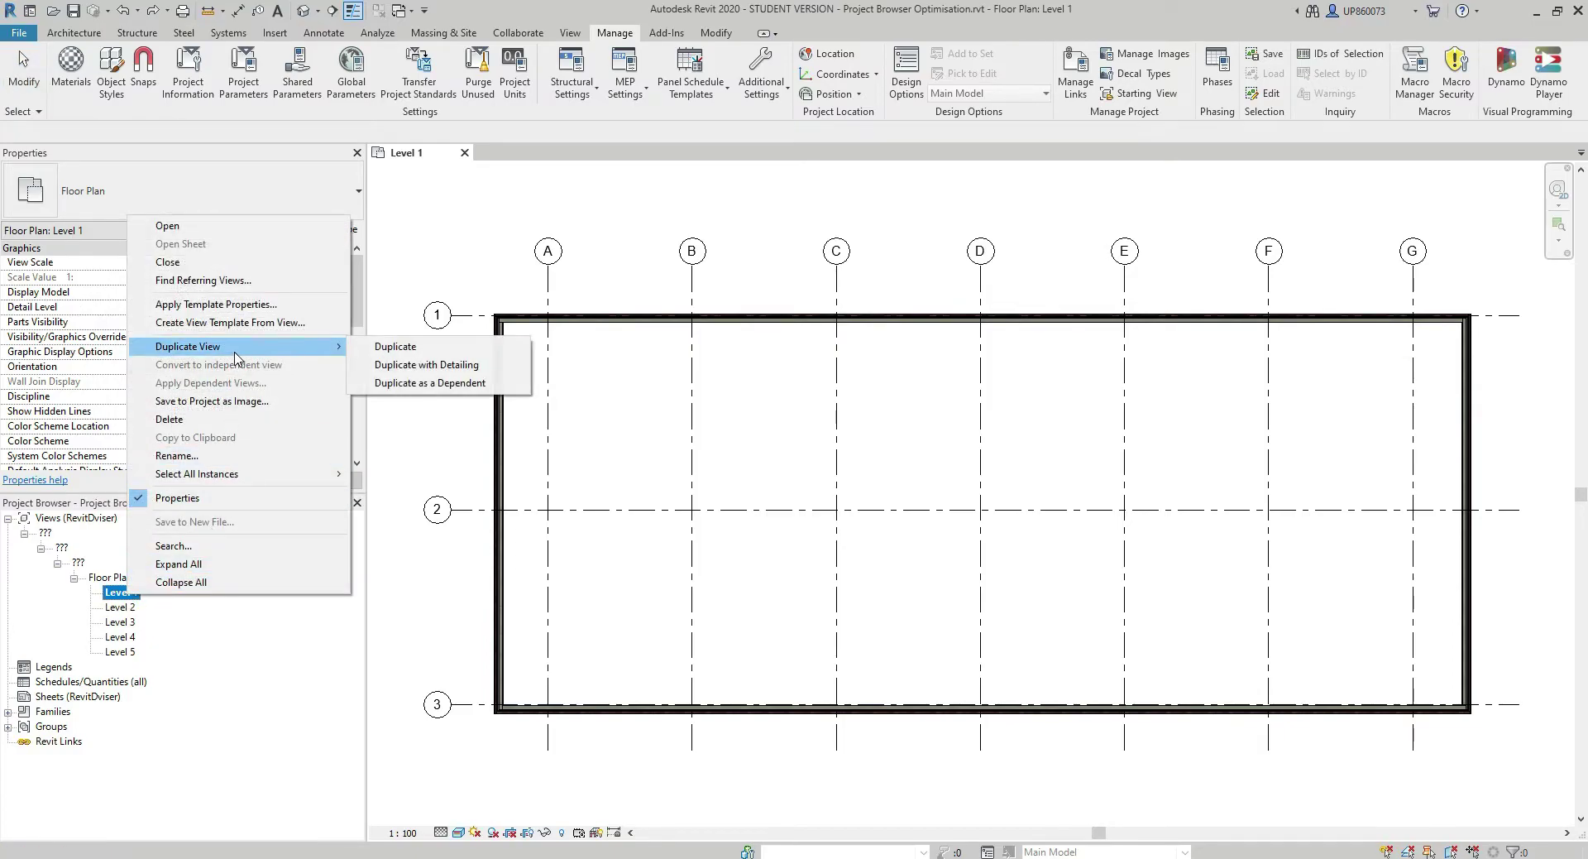
click(418, 346)
right_click(151, 611)
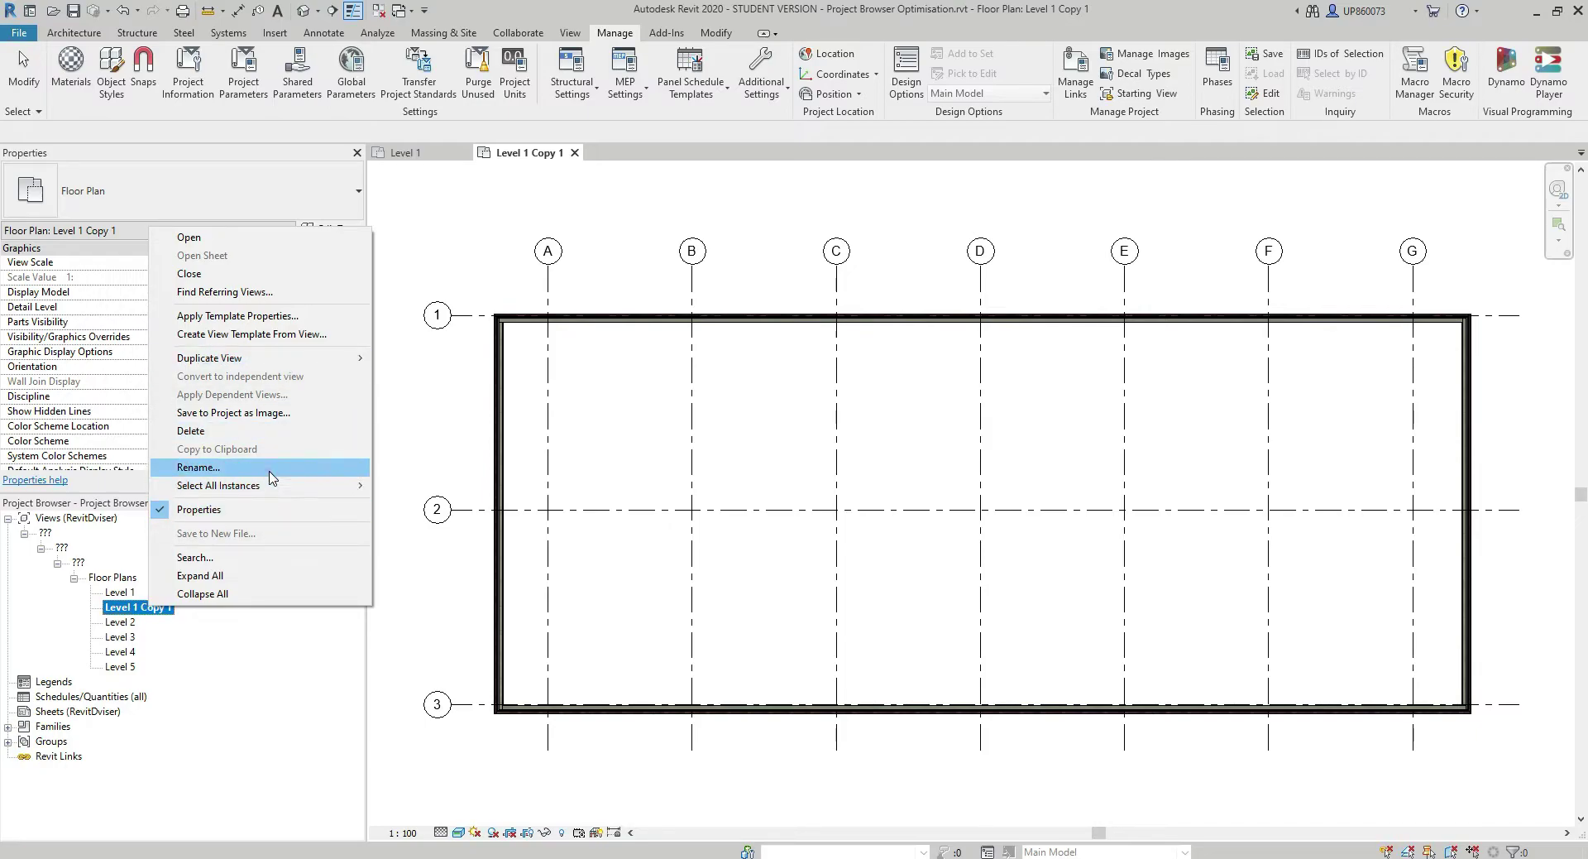
click(273, 467)
key(End)
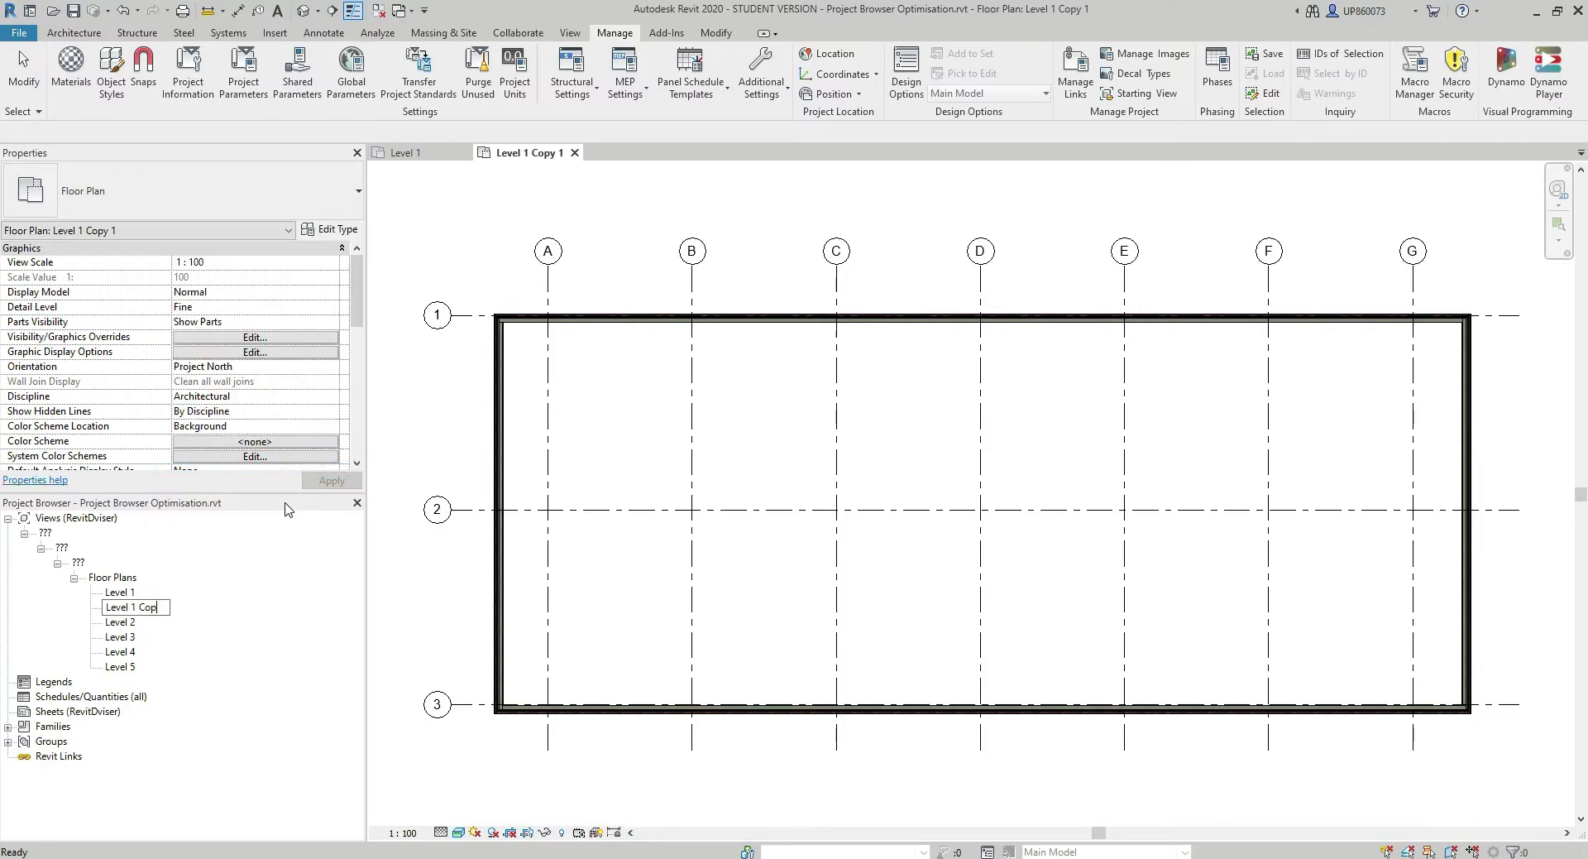
text(VM)
key(Return)
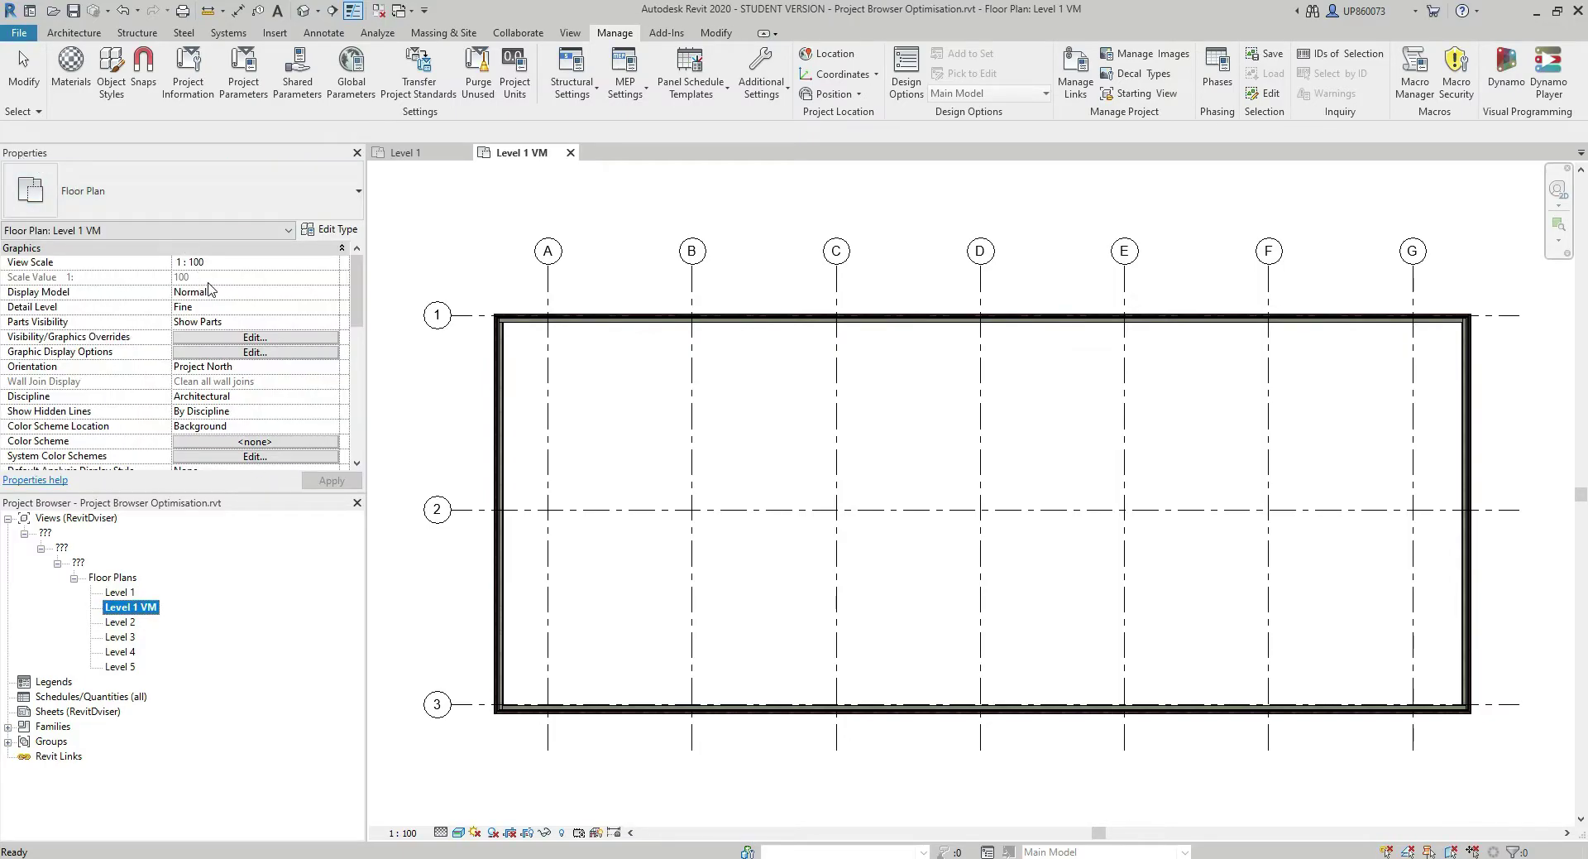
Set Level 1 VM's View Type to Working View and its Level to Level 01, then apply
scroll(254, 321, down, 10)
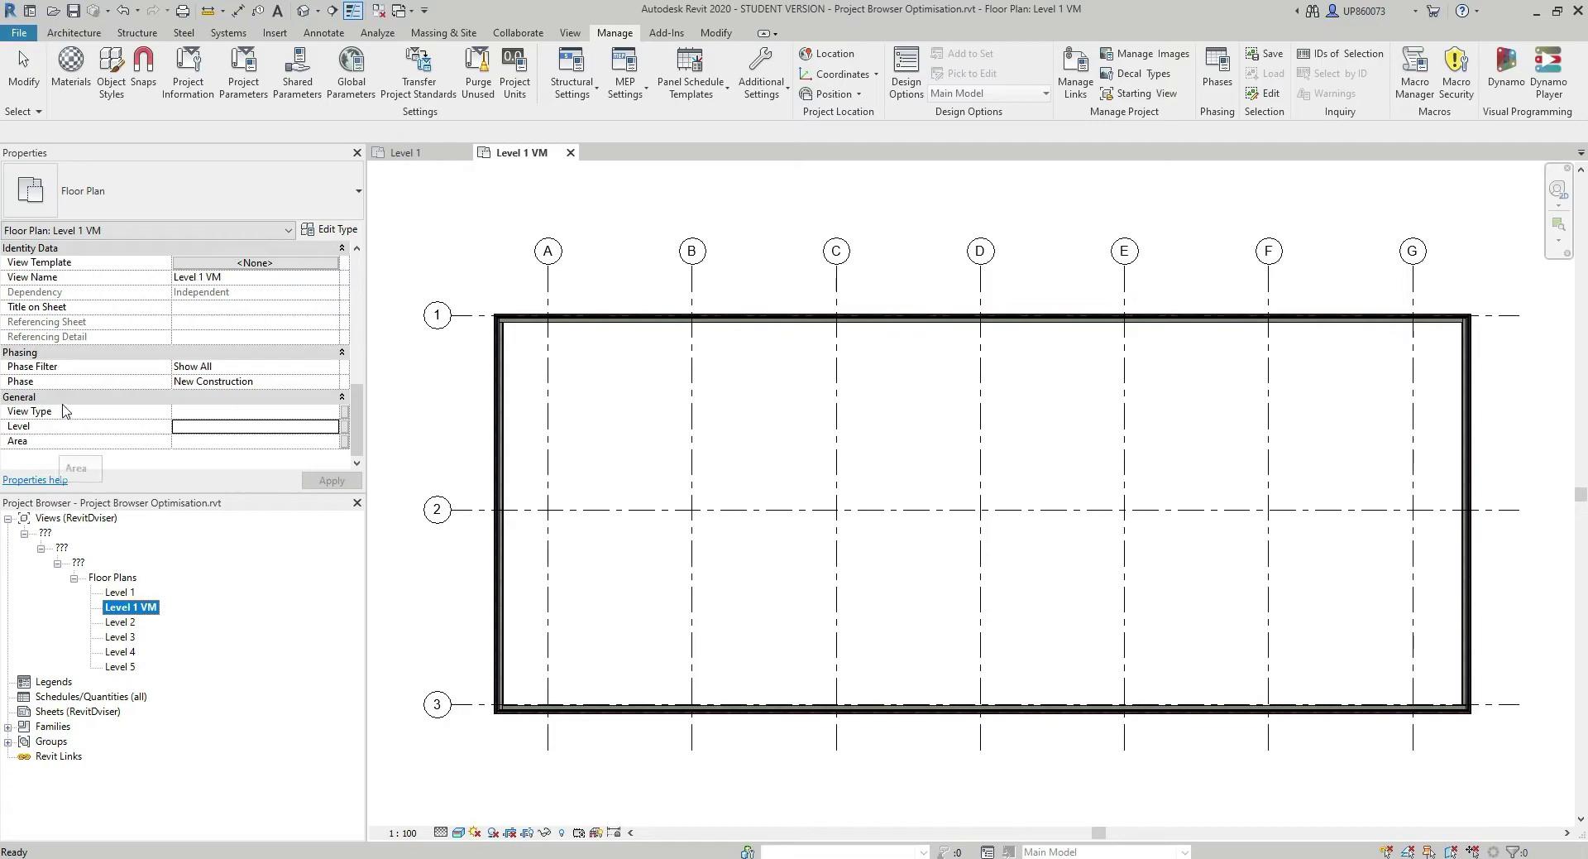
click(188, 409)
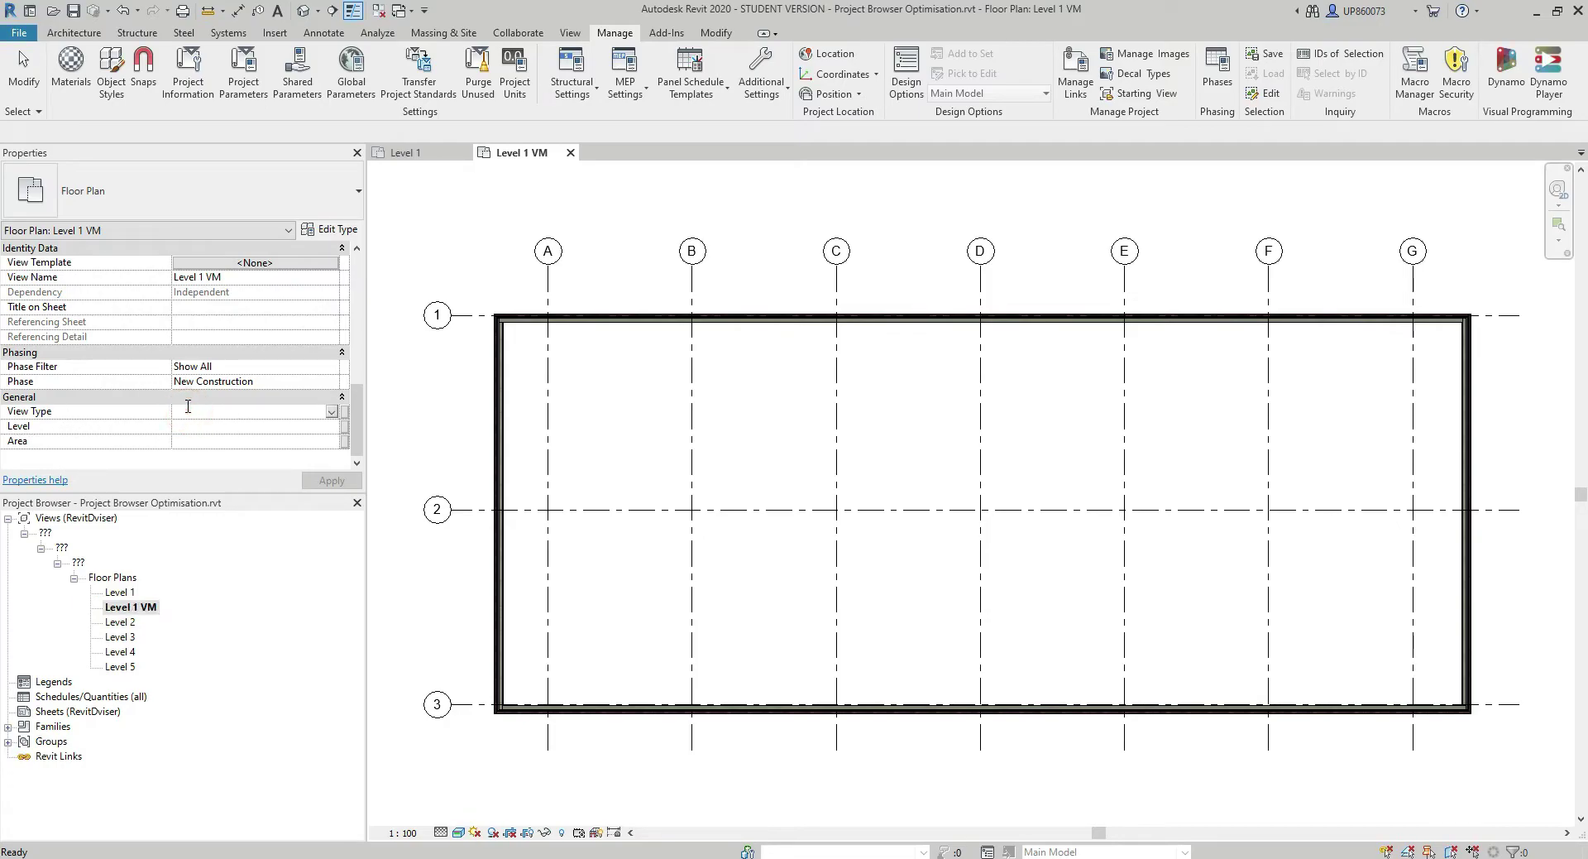
text(Work)
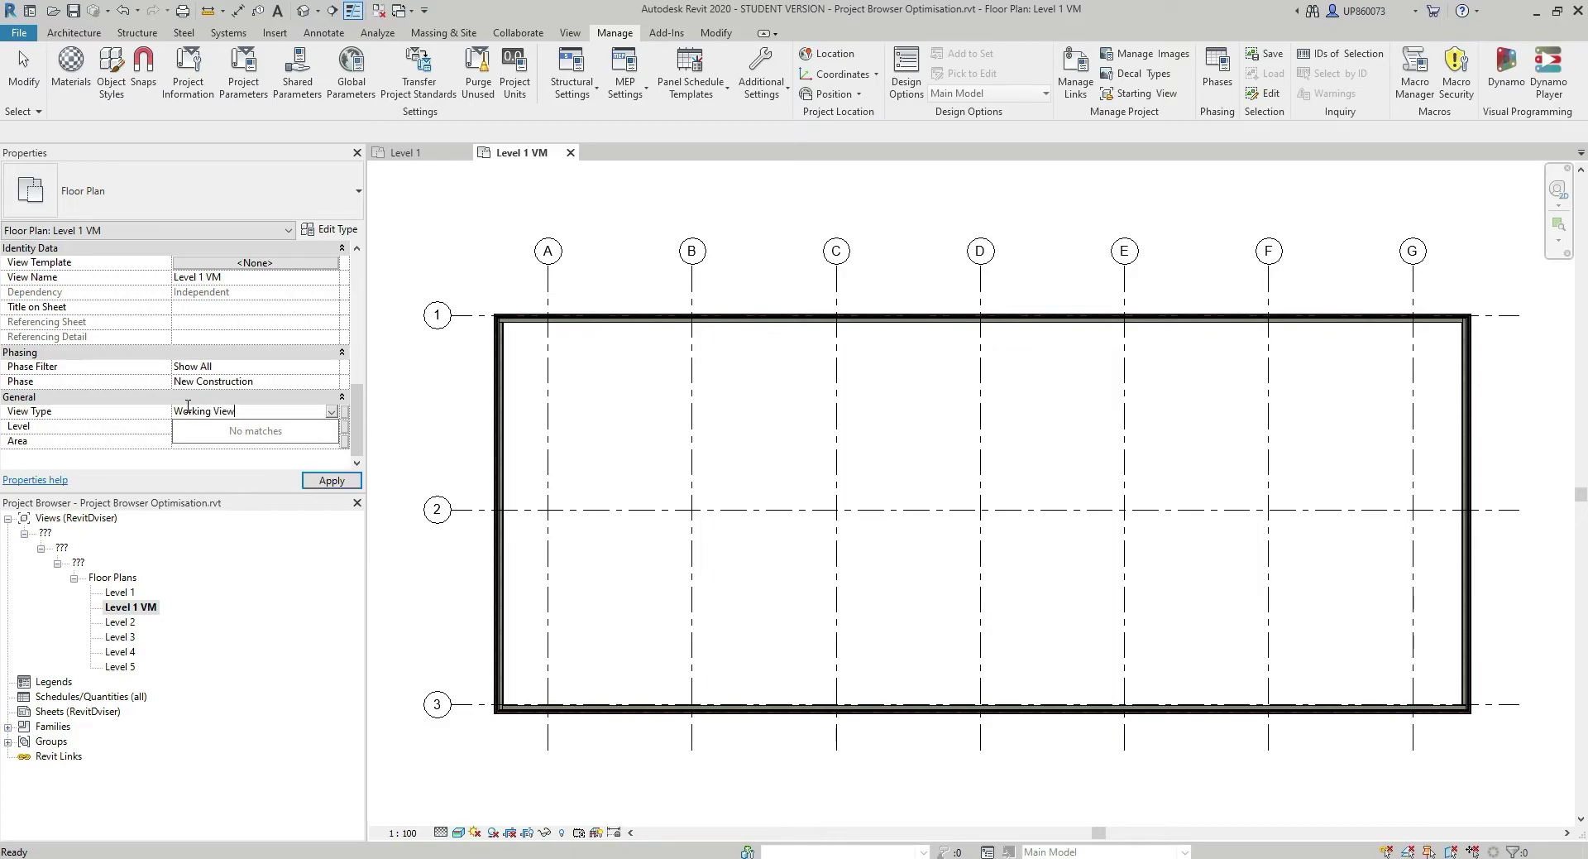
text(ing View)
click(92, 452)
click(187, 425)
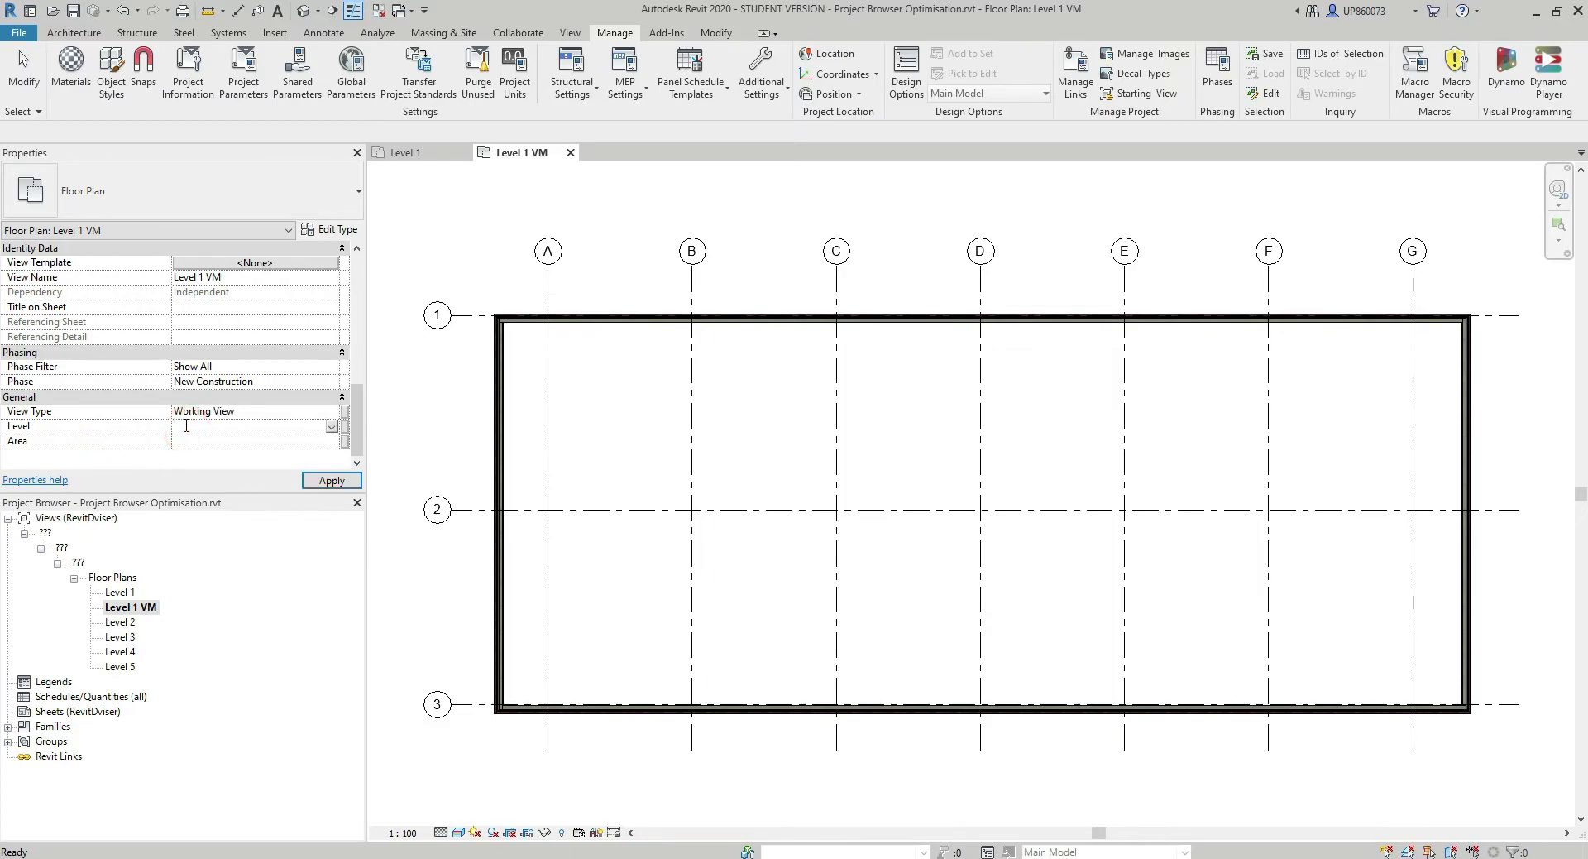
text(Level 01)
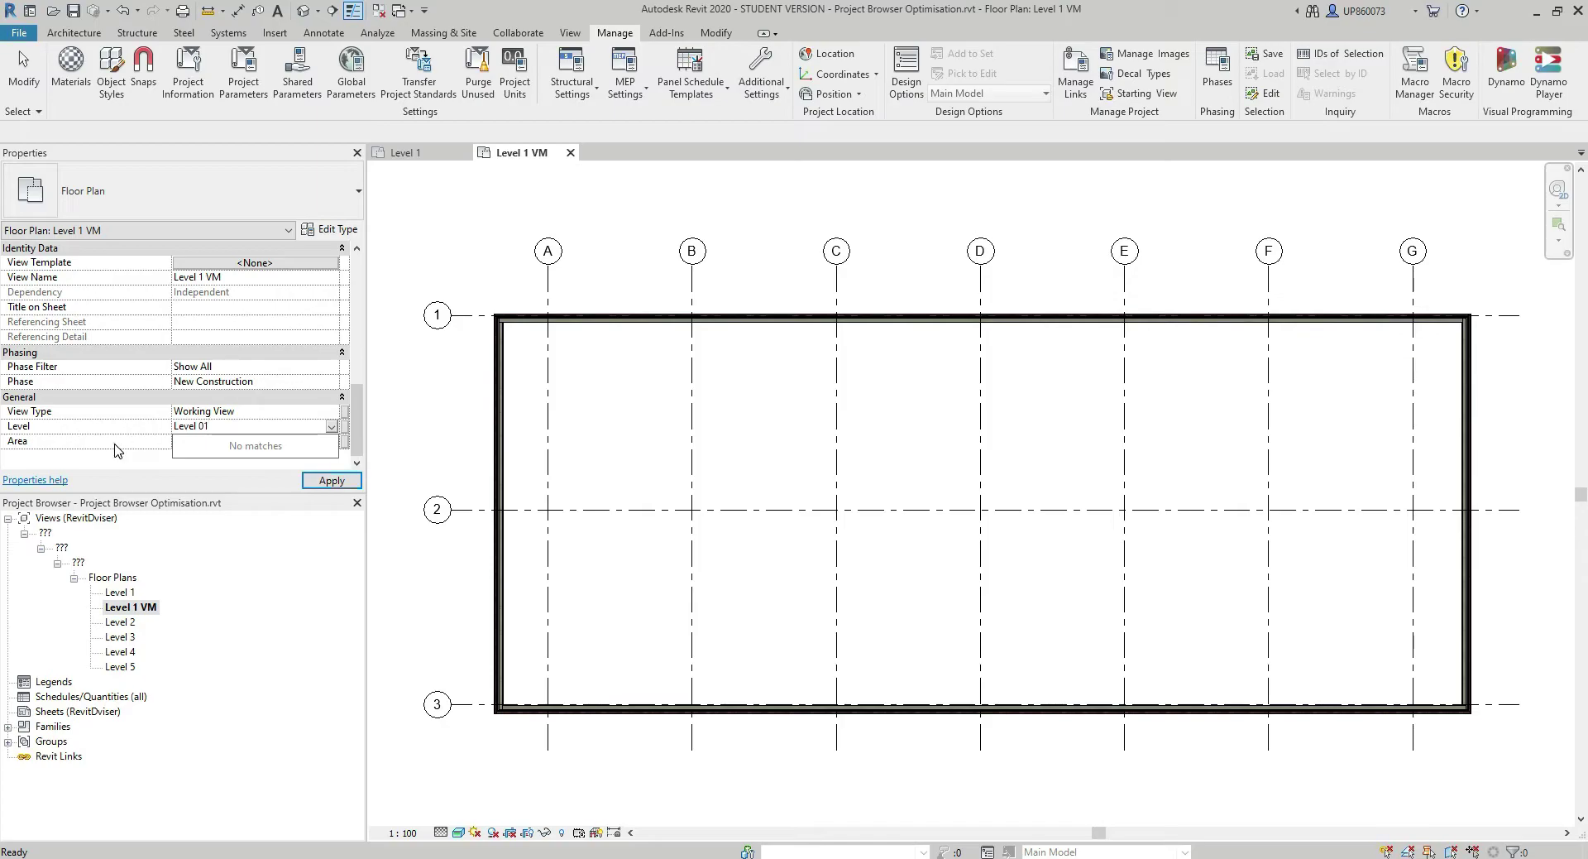
click(116, 450)
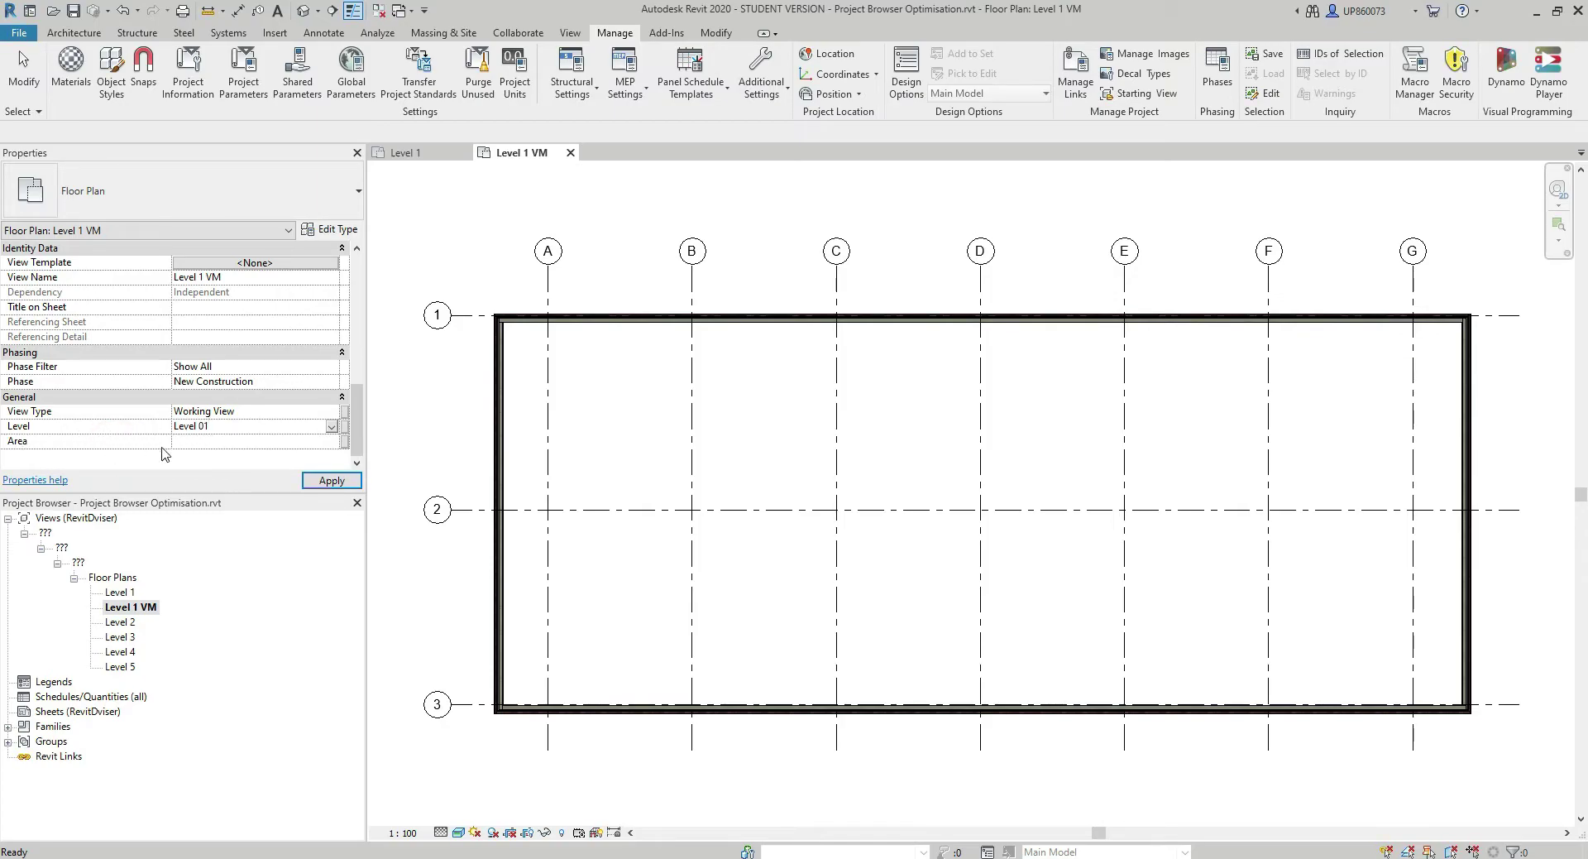
click(331, 480)
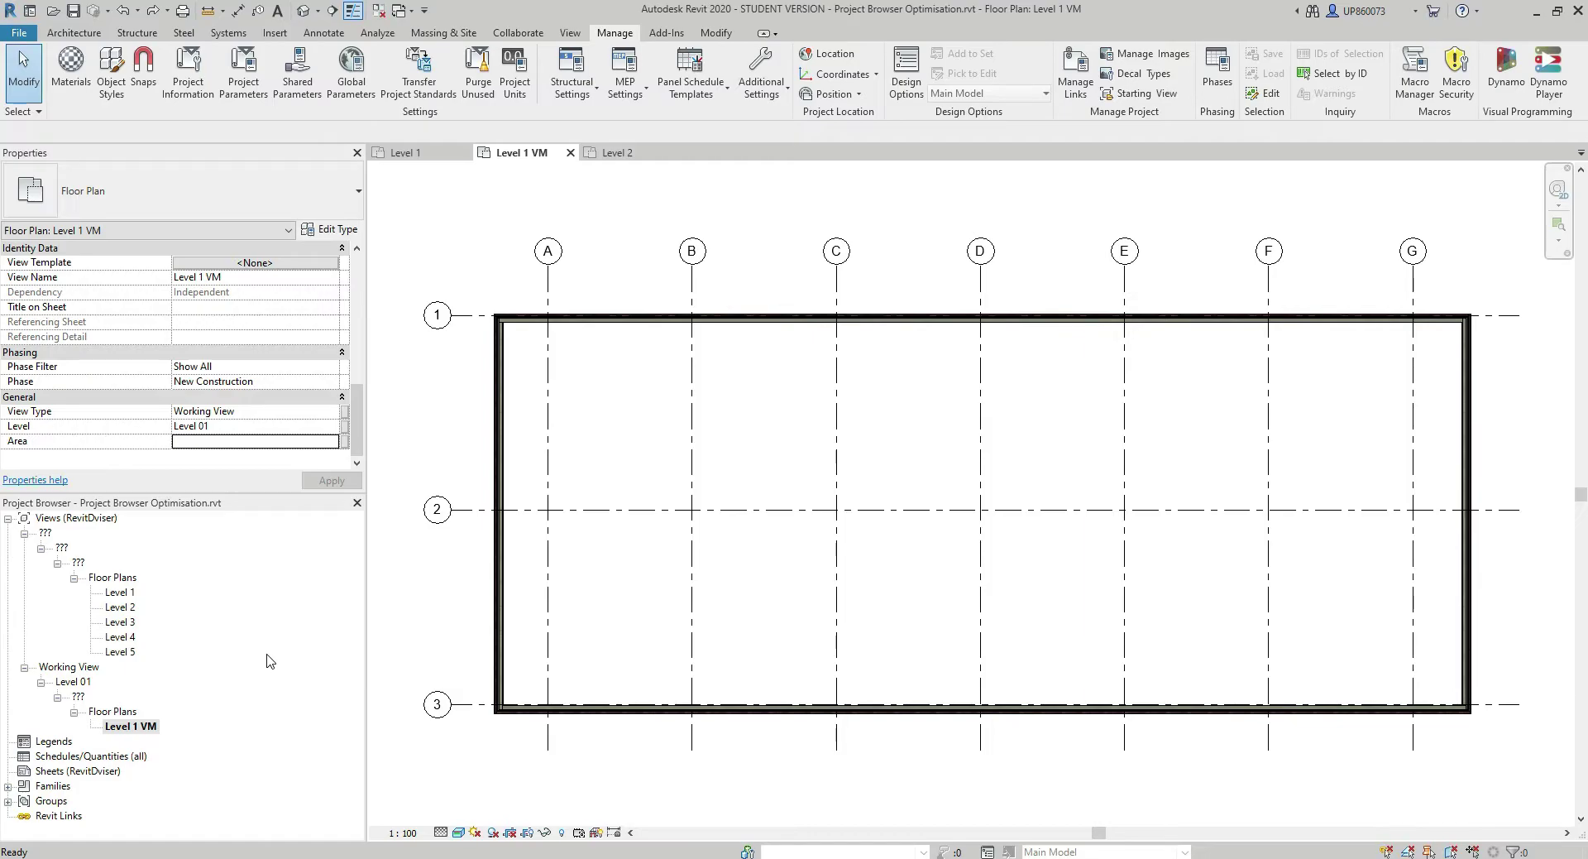
Duplicate the Level 2 floor plan and rename the copy to Level 2 Floor Plan View
right_click(131, 609)
mouse_move(213, 355)
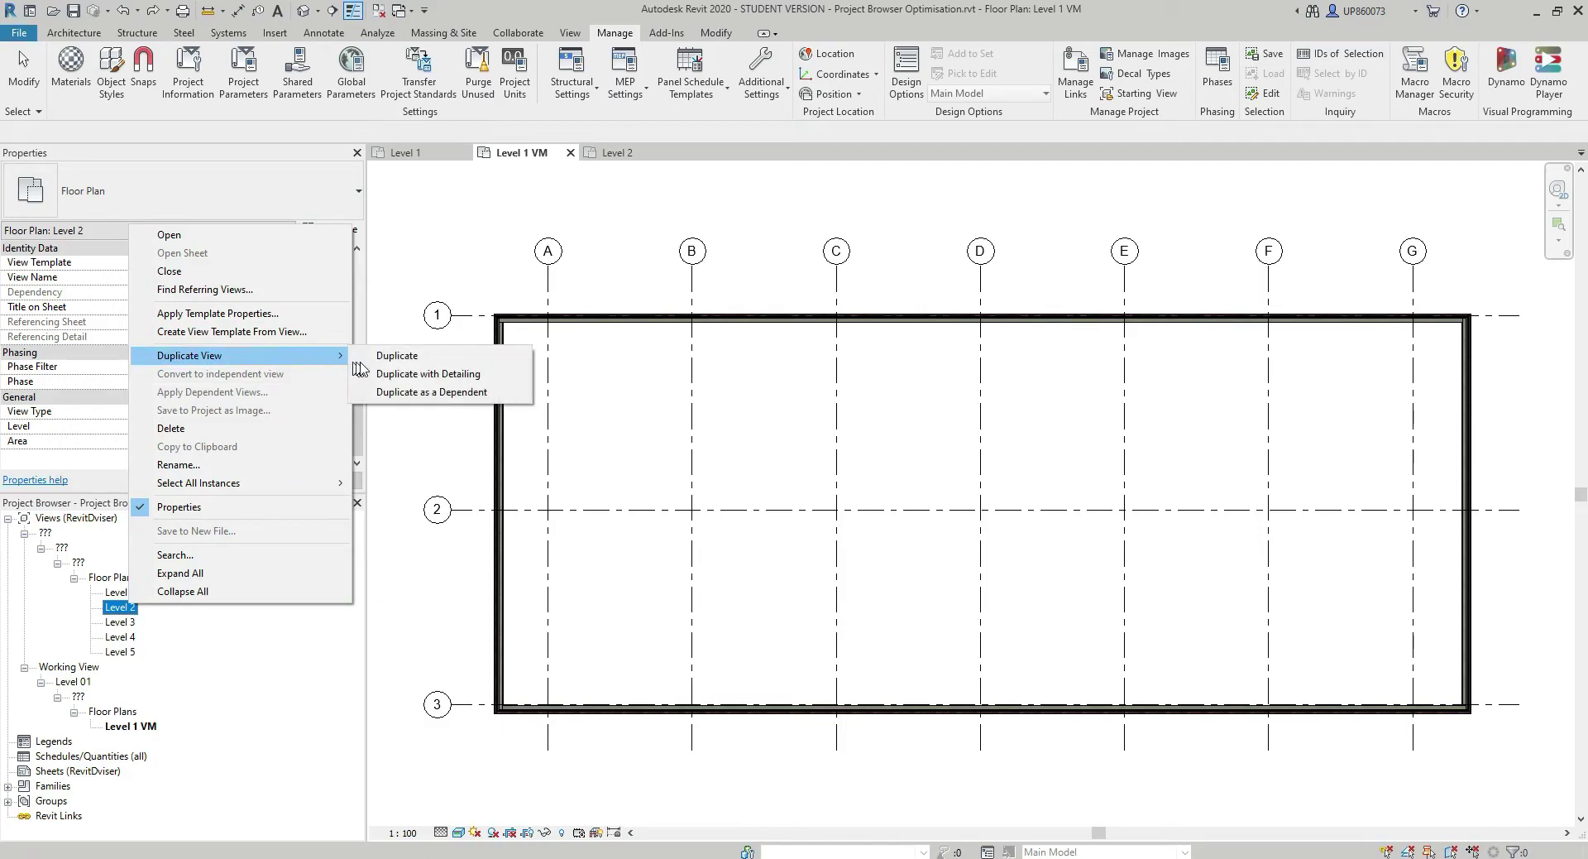
click(387, 346)
right_click(128, 625)
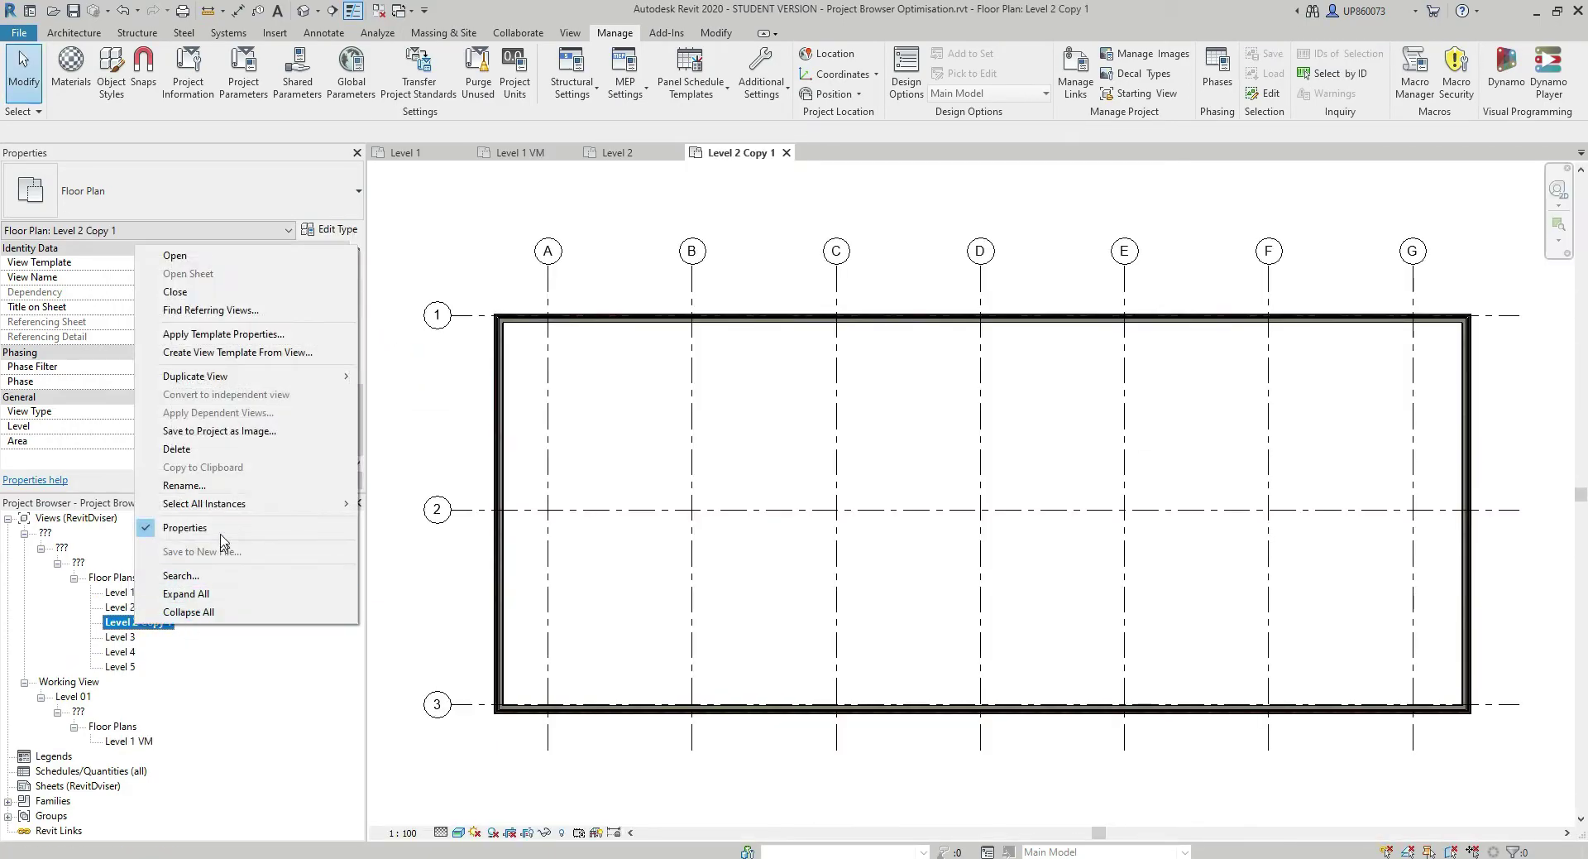
click(221, 494)
key(End)
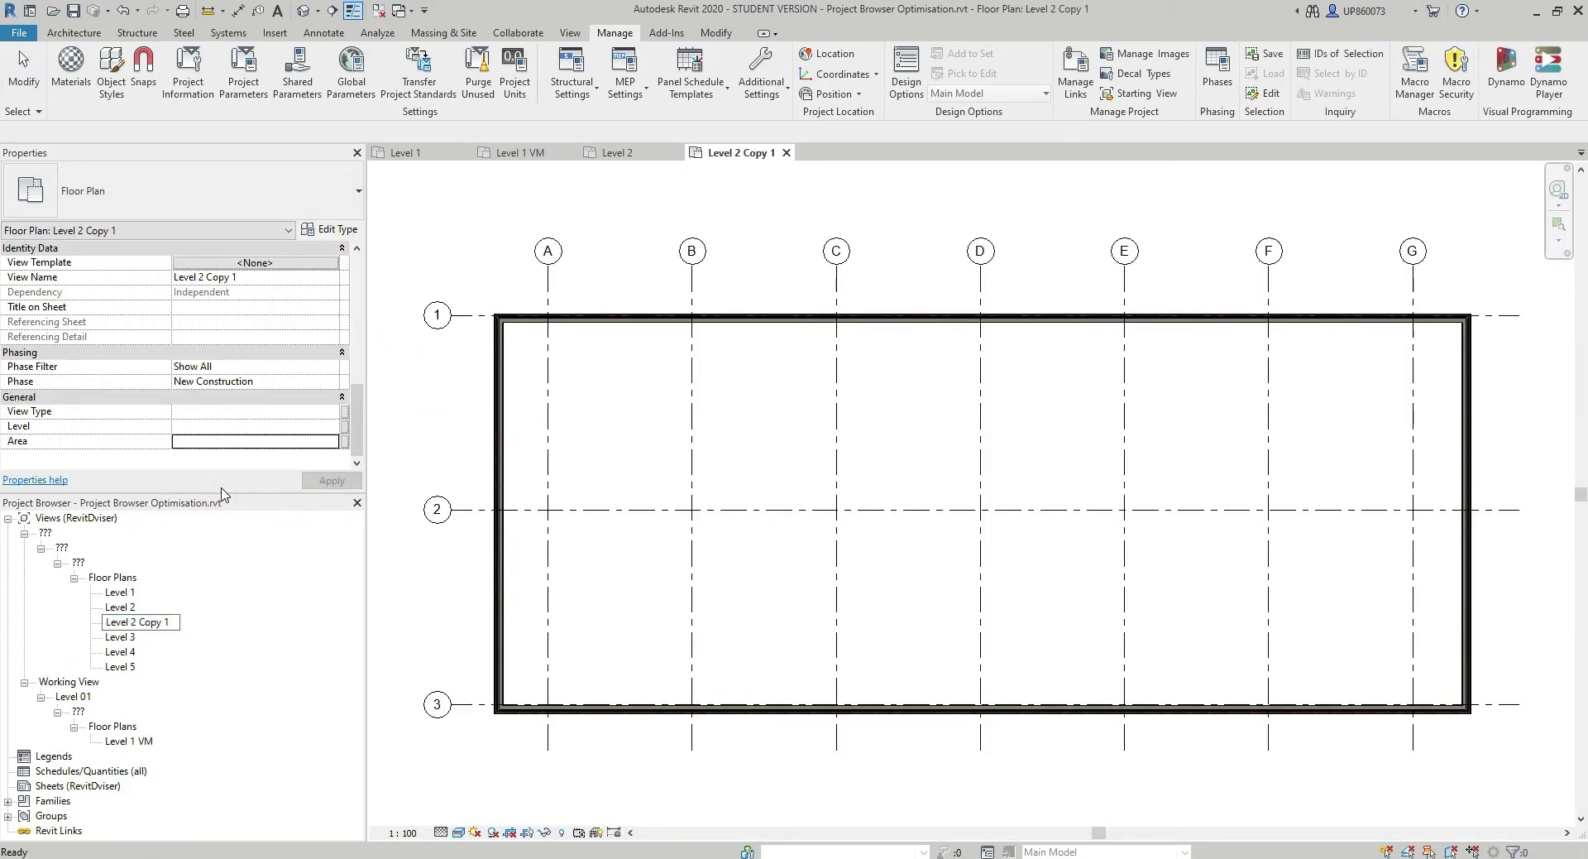
text(Floor)
key(Return)
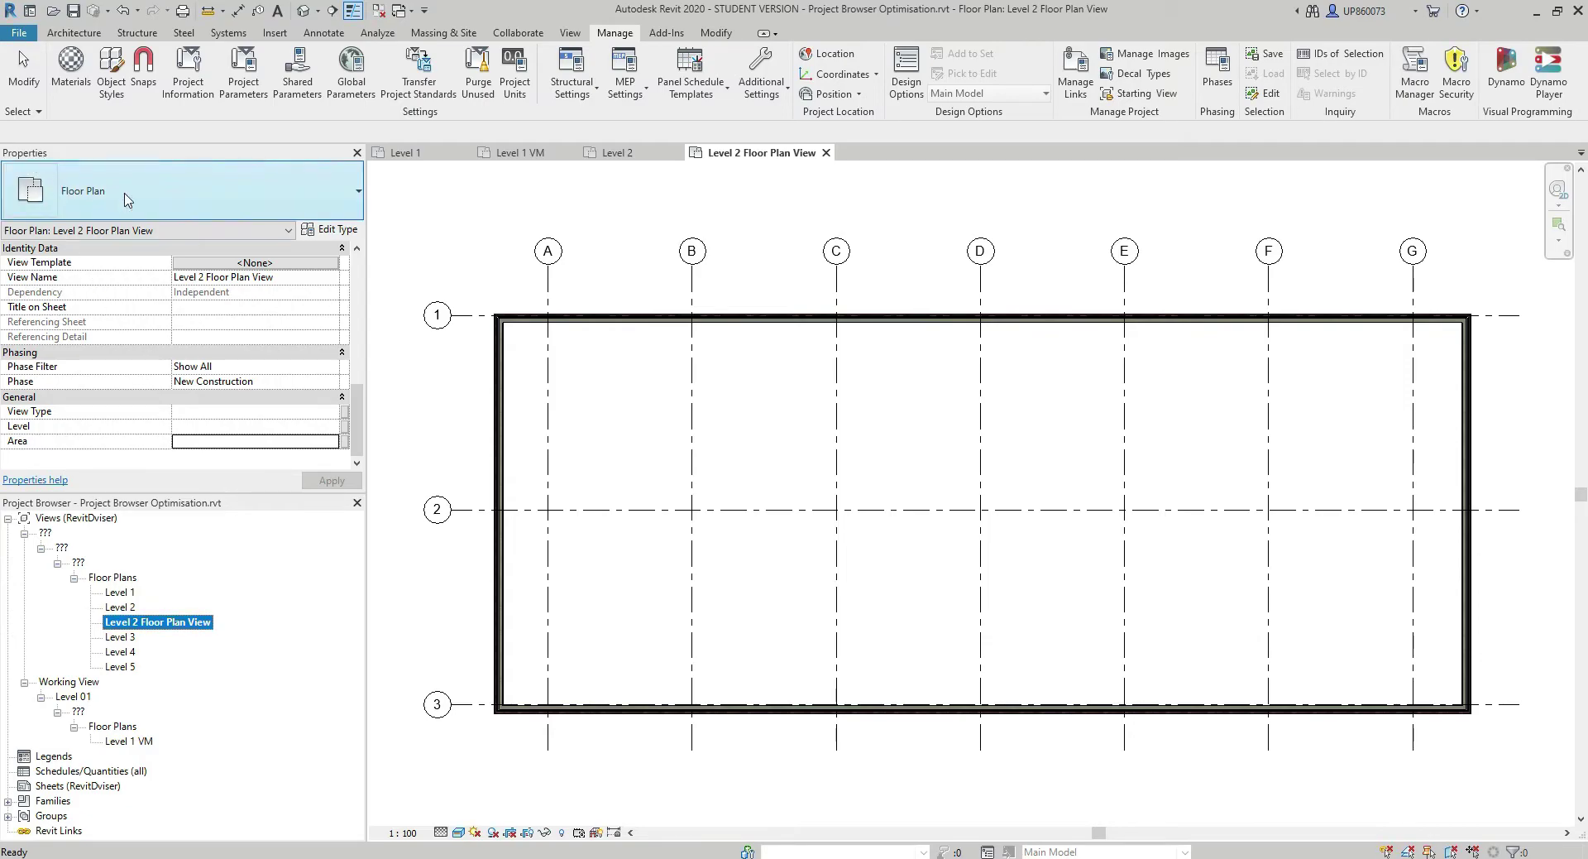
Give Level 2 Floor Plan View the values Sheet View, Level 02 and West Side, then apply
click(215, 411)
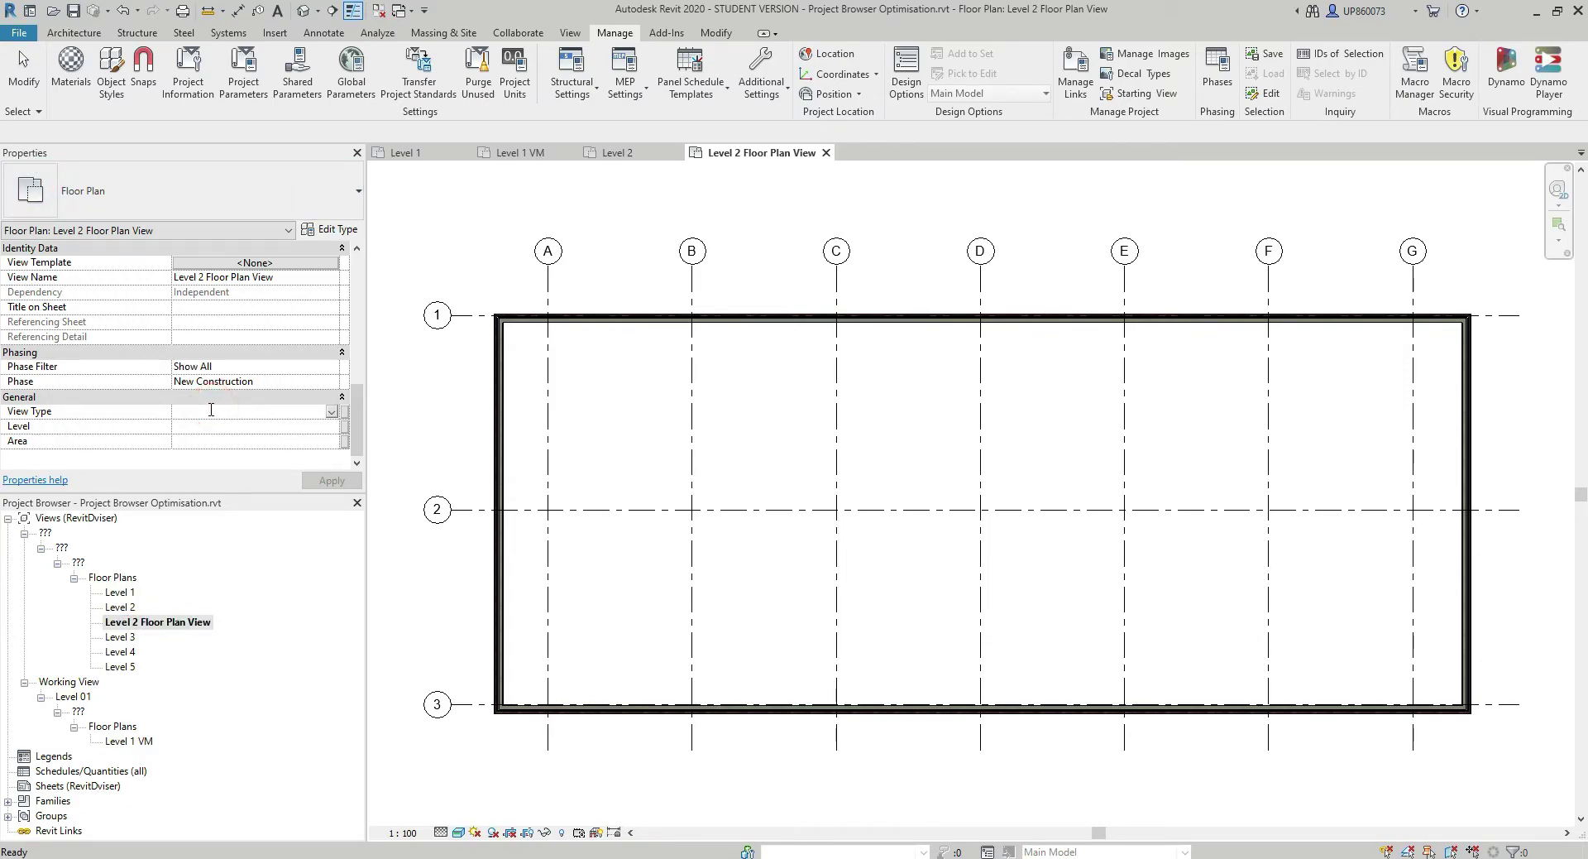
text(Sheet View)
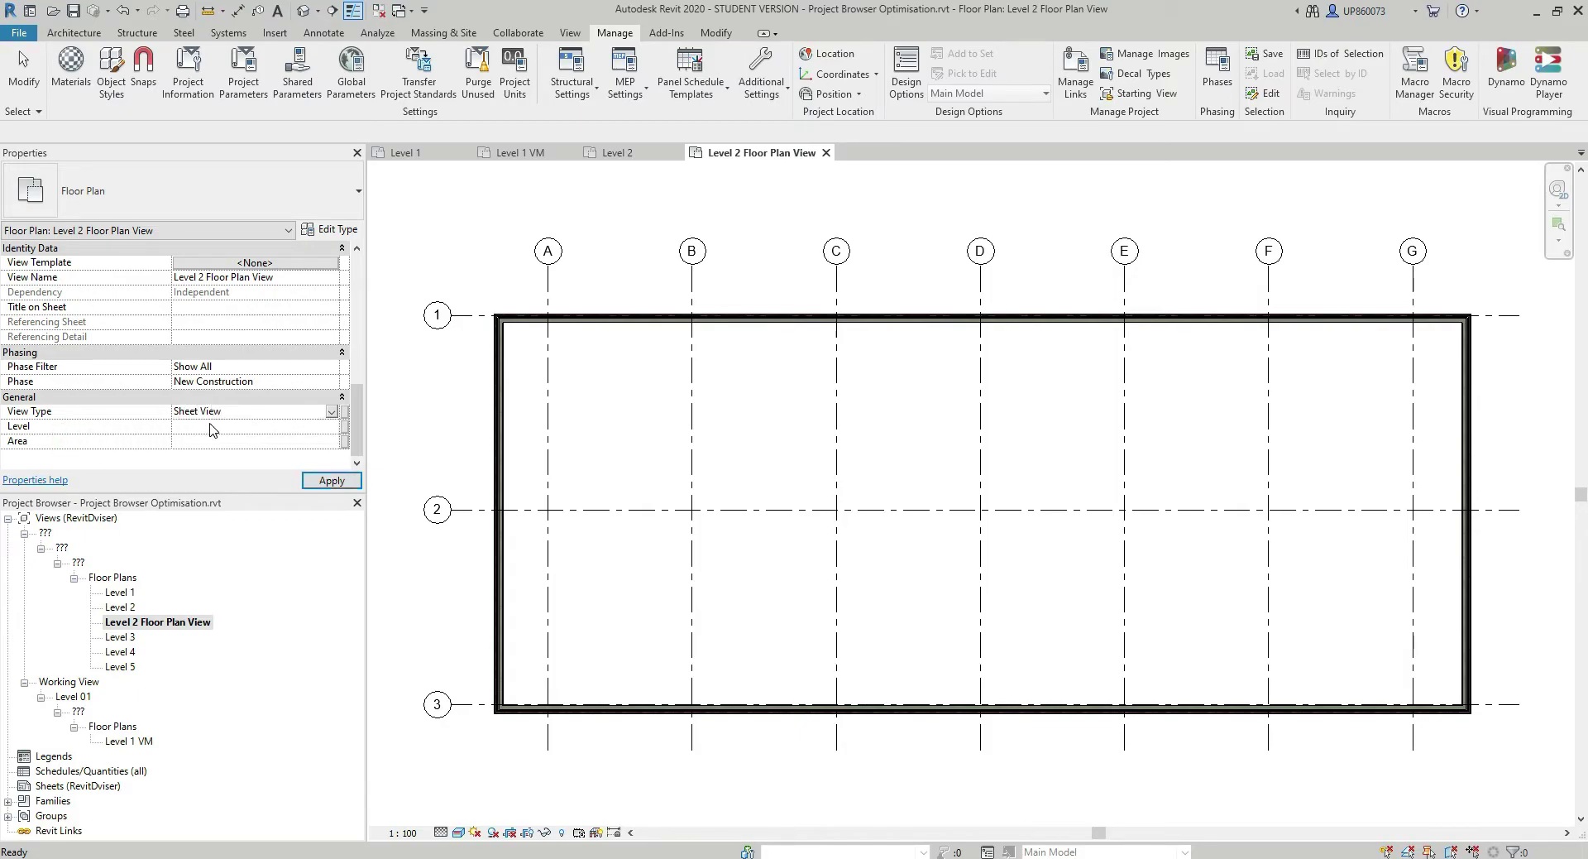
click(211, 425)
text(Level)
text(02)
key(Return)
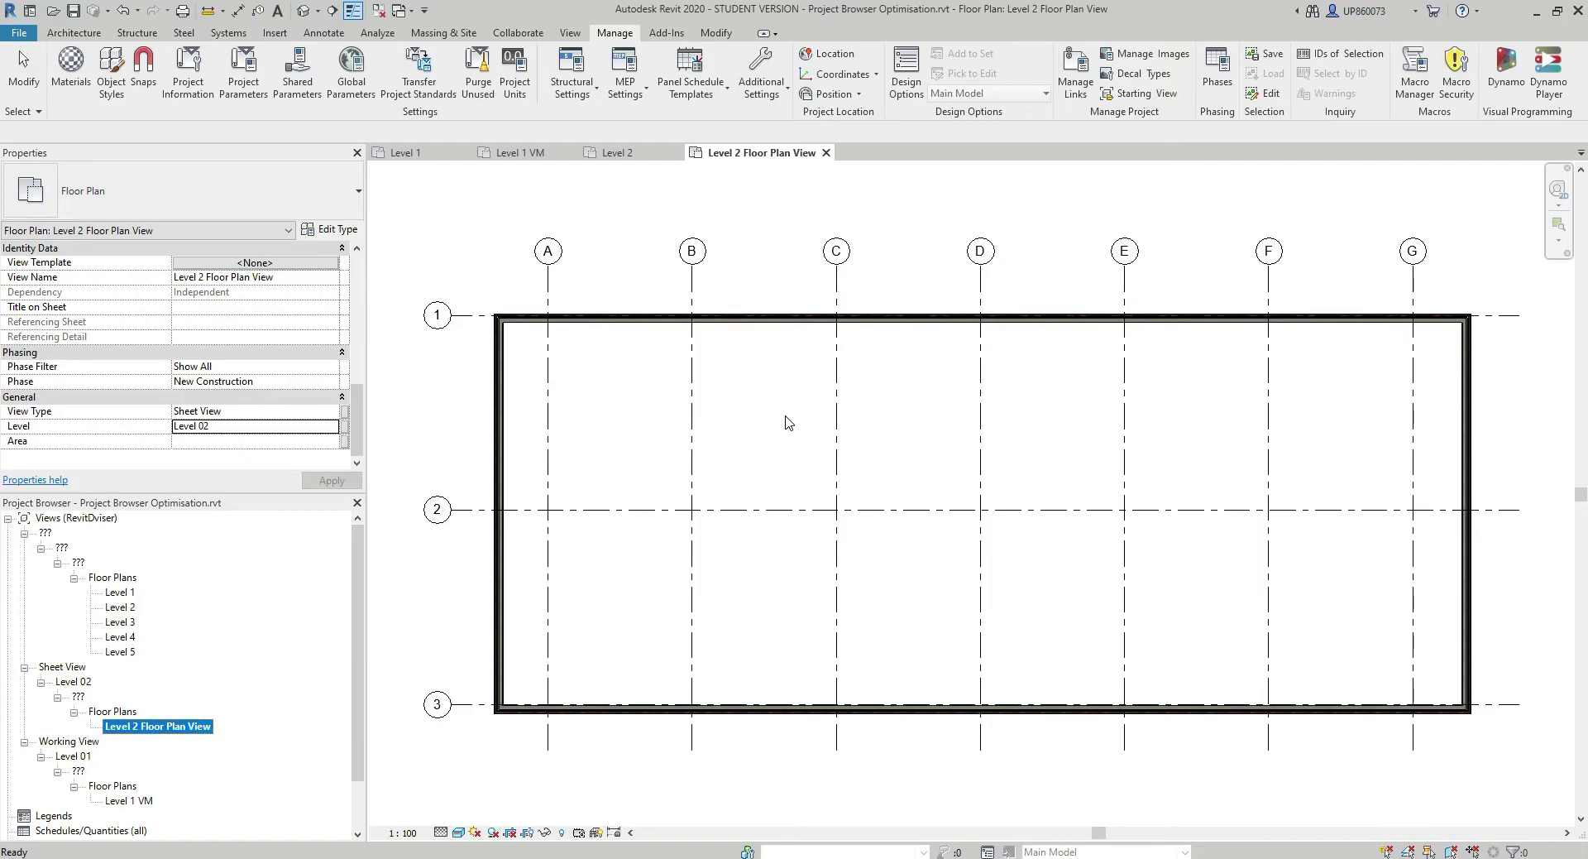
click(249, 441)
text(West Side)
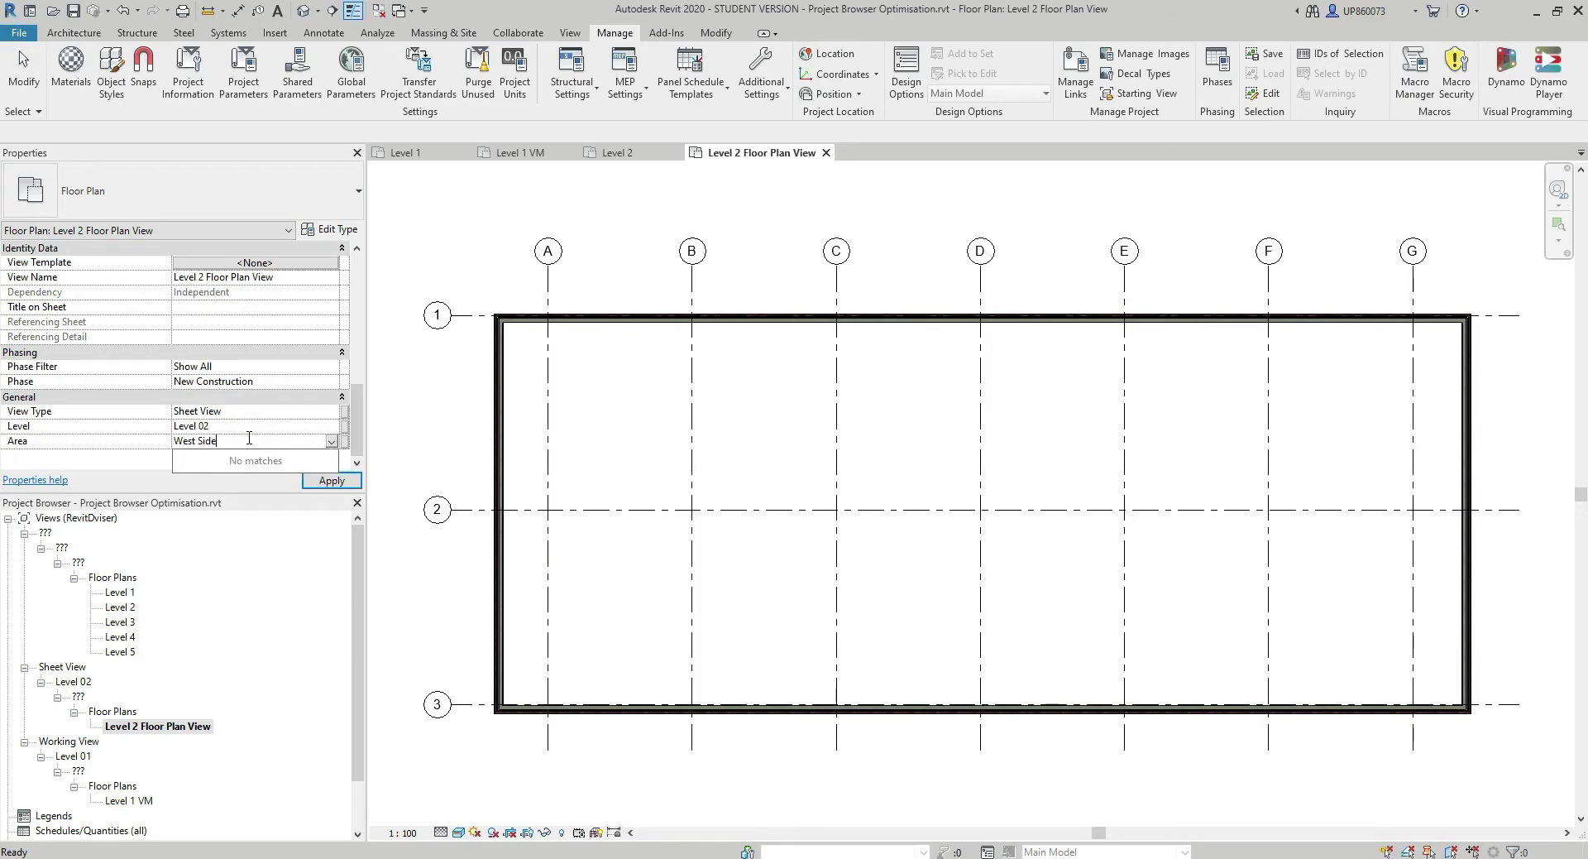
click(321, 481)
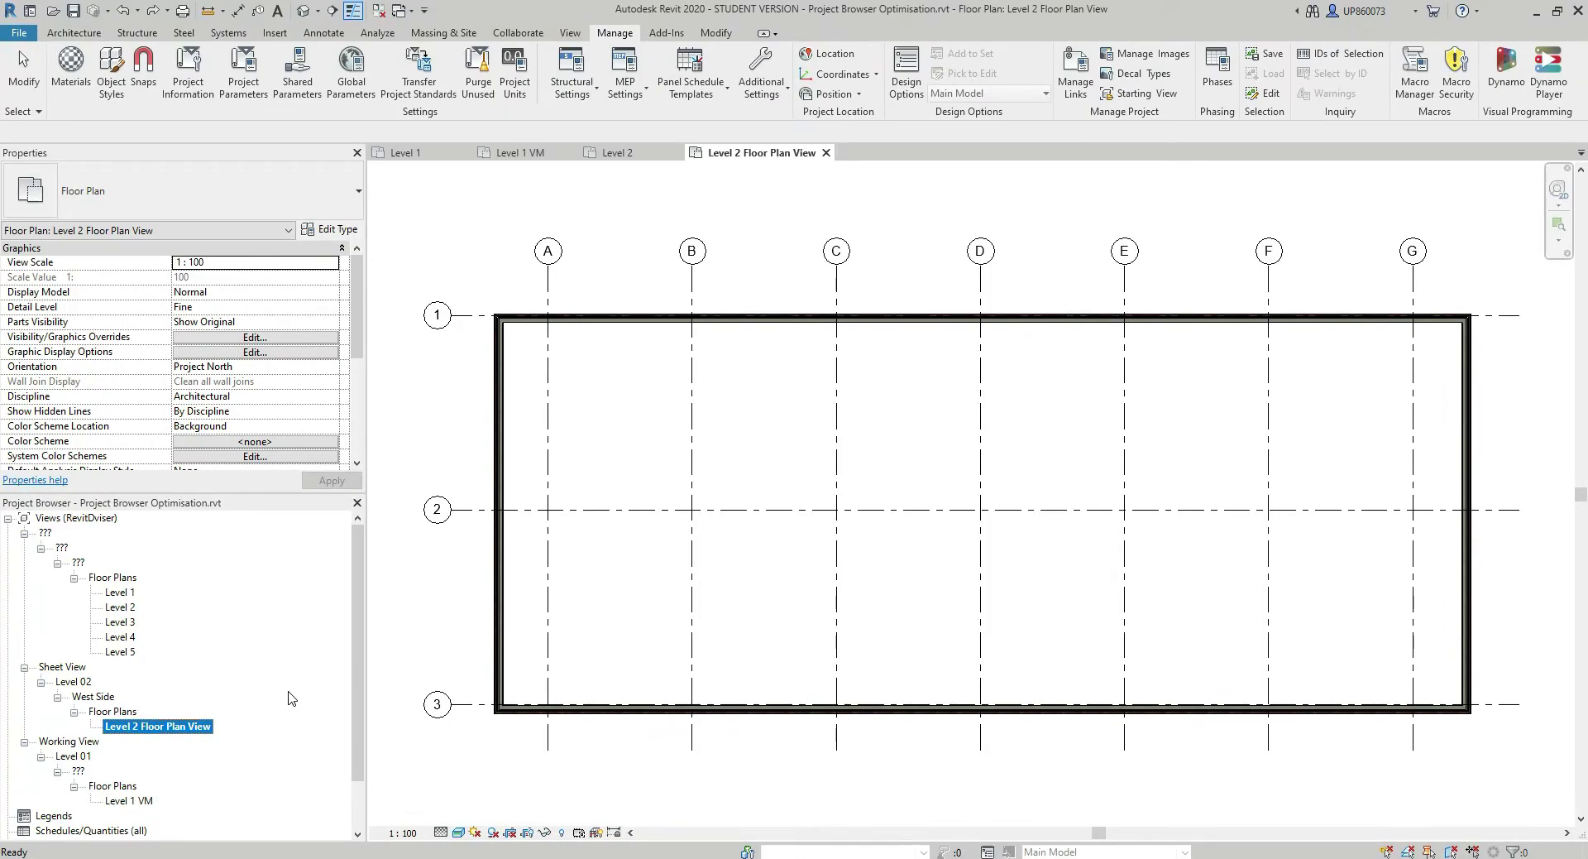
Create a new sheet with the A1 metric title block from the Sheets (RevitDviser) grouping
scroll(290, 697, down, 1)
right_click(74, 803)
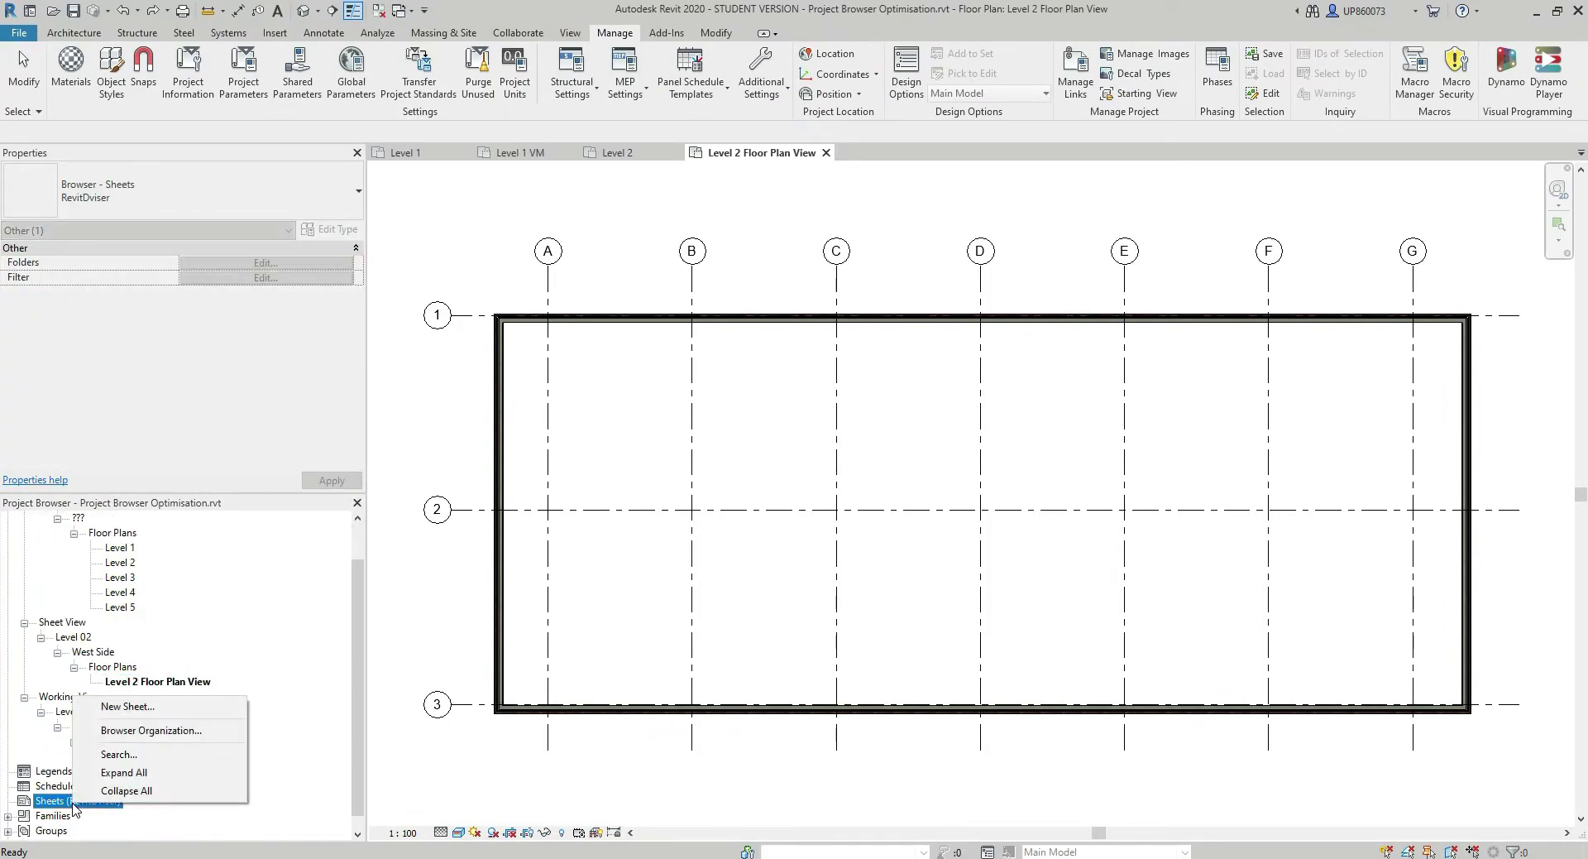
click(124, 706)
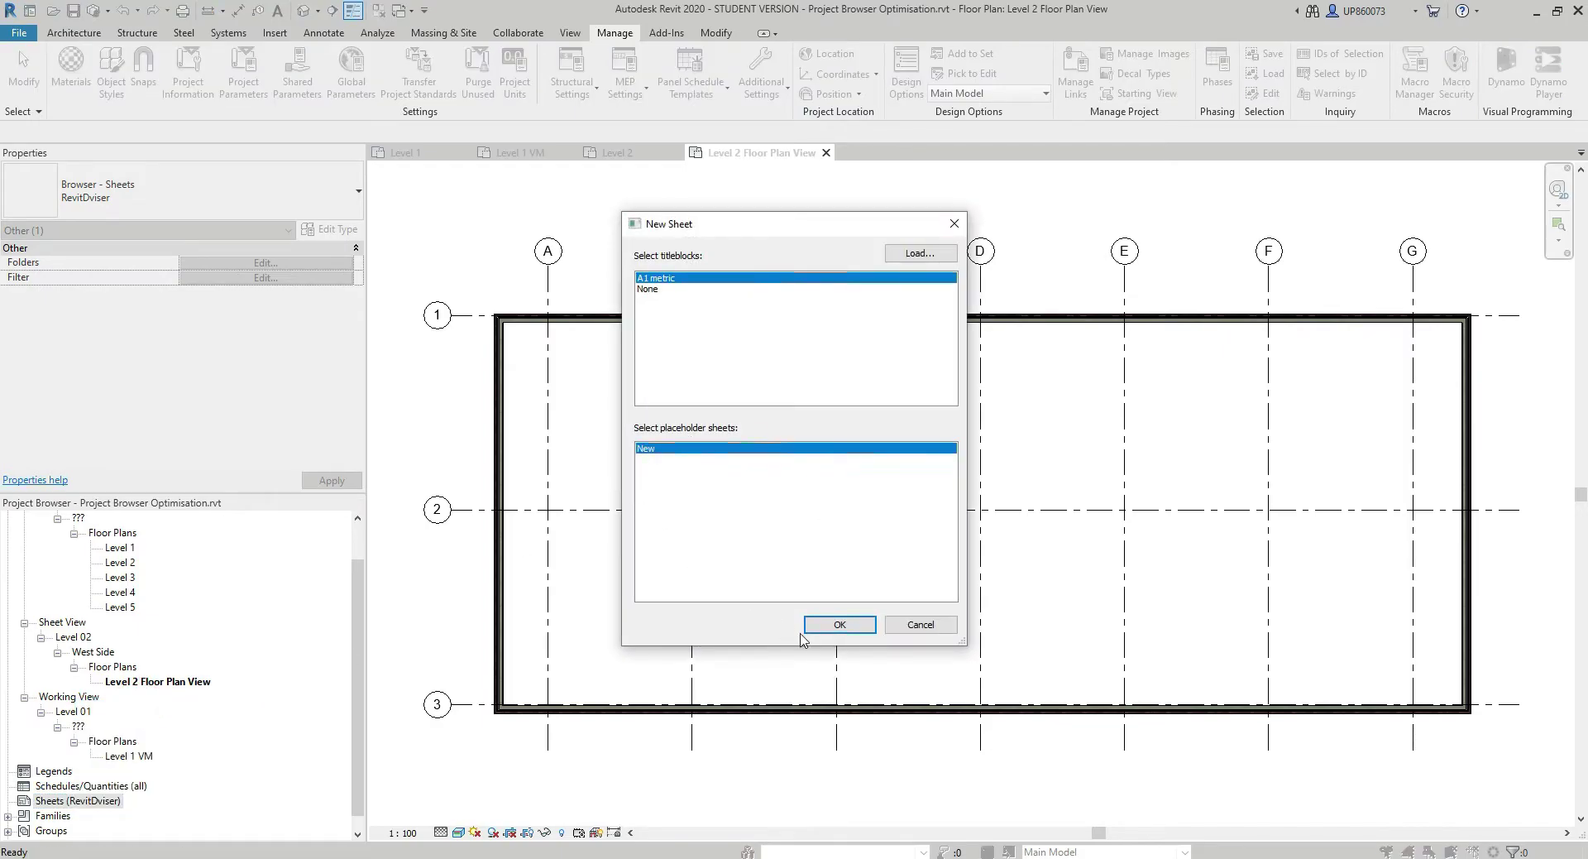
click(837, 625)
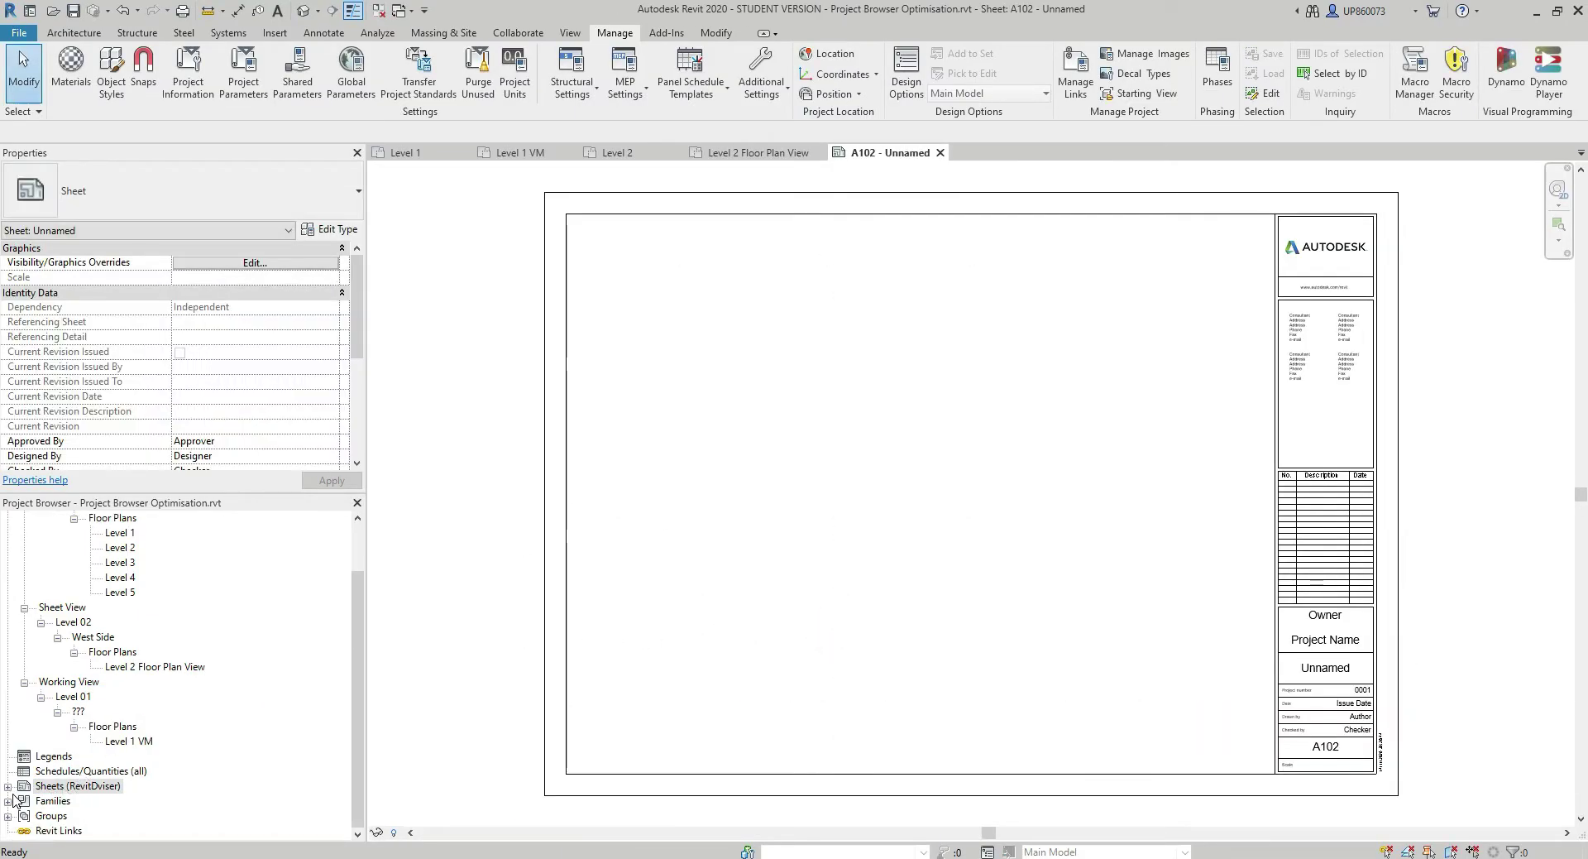
Expand the nested Sheets groups and select the new sheet A102 - Unnamed
click(7, 786)
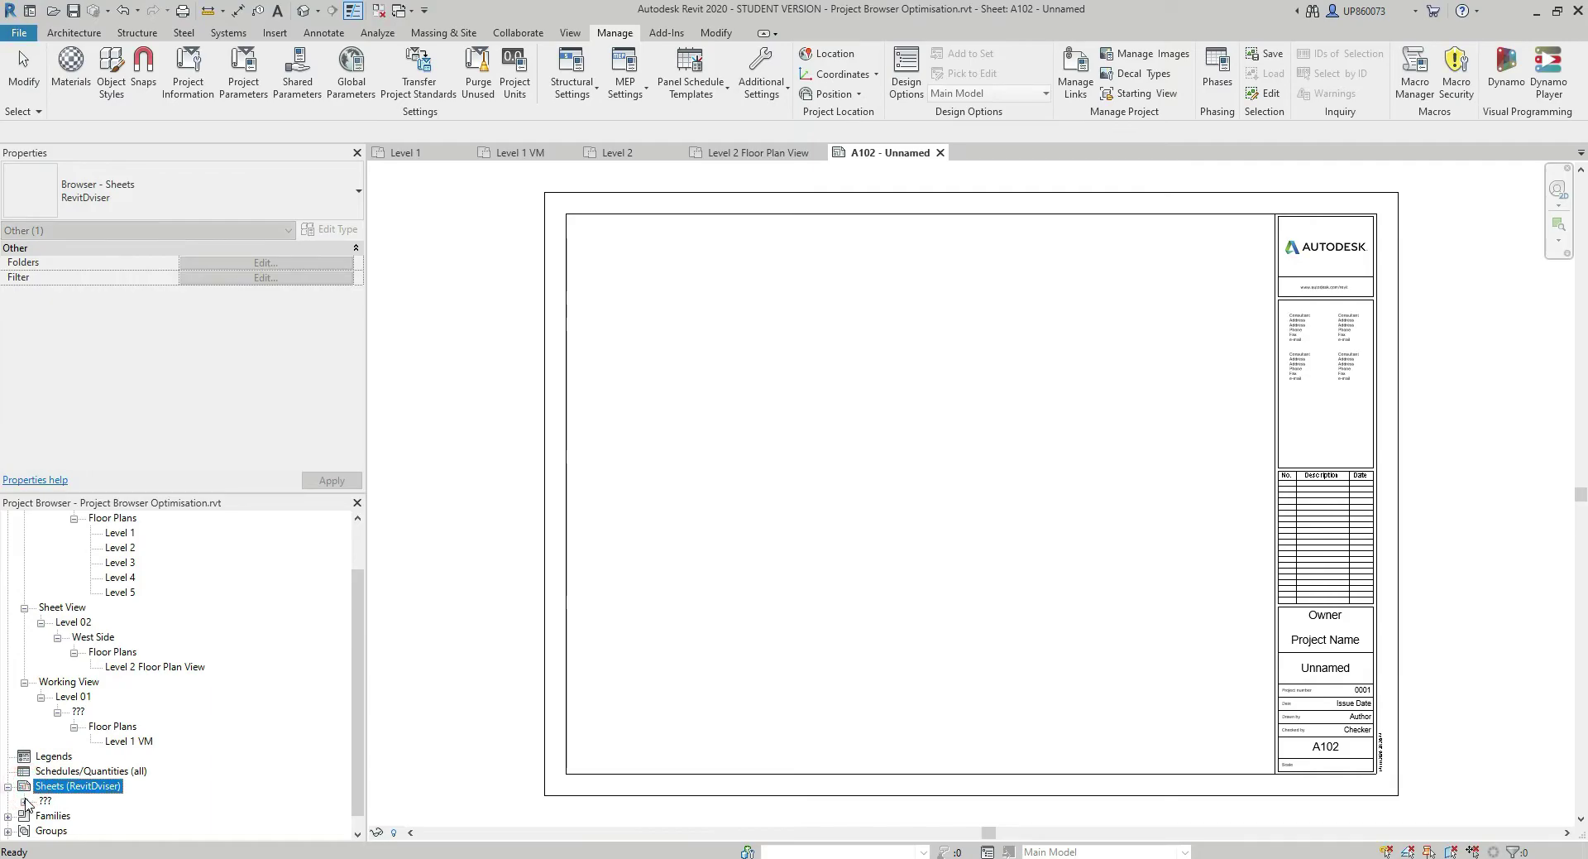
click(24, 800)
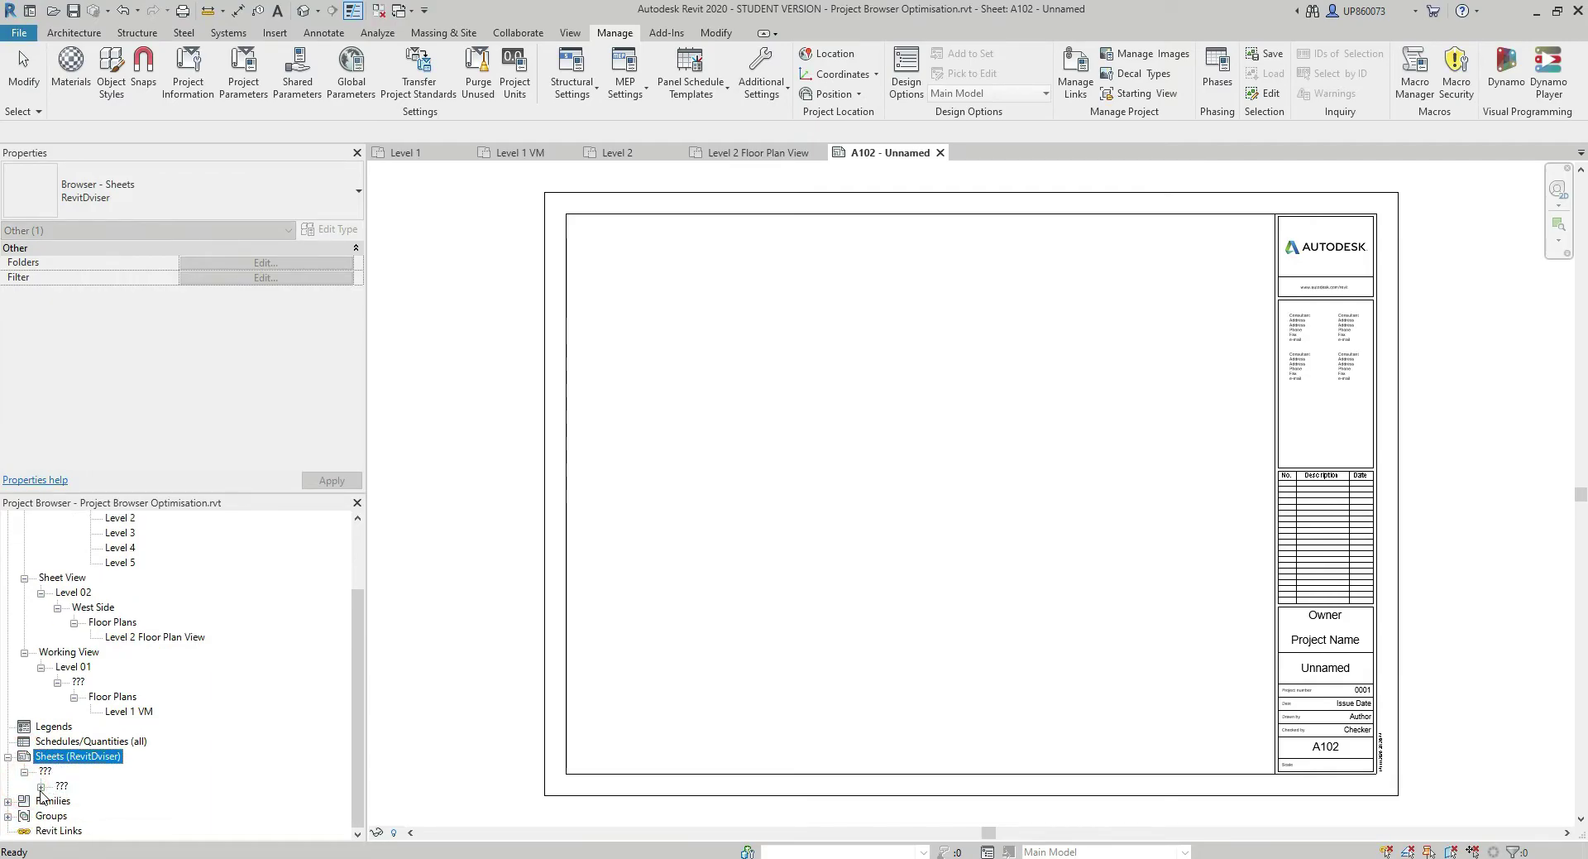
click(40, 786)
click(104, 801)
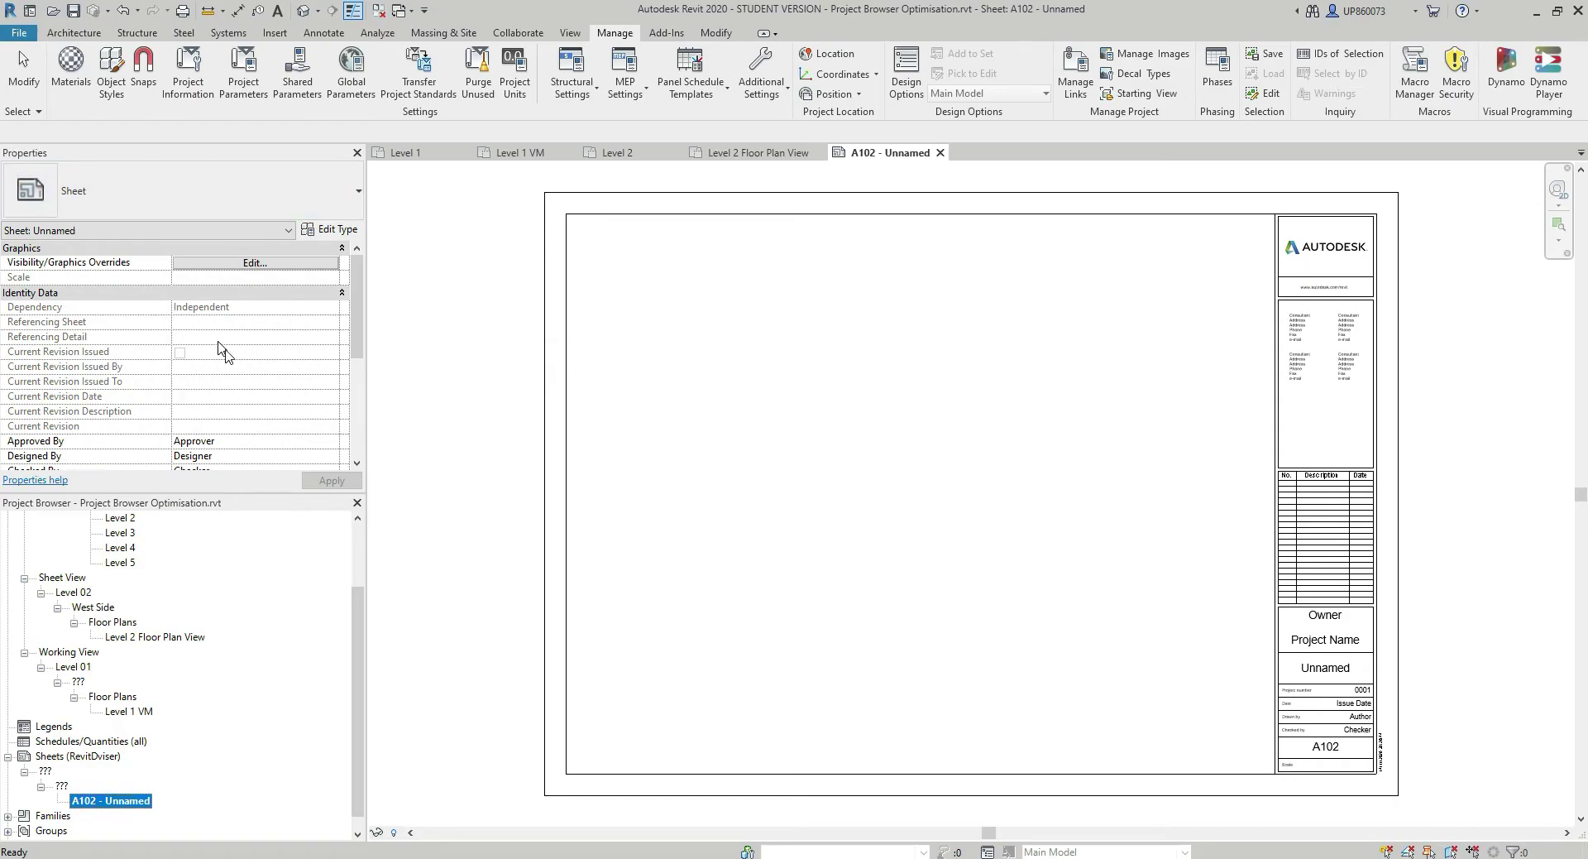
scroll(225, 352, down, 5)
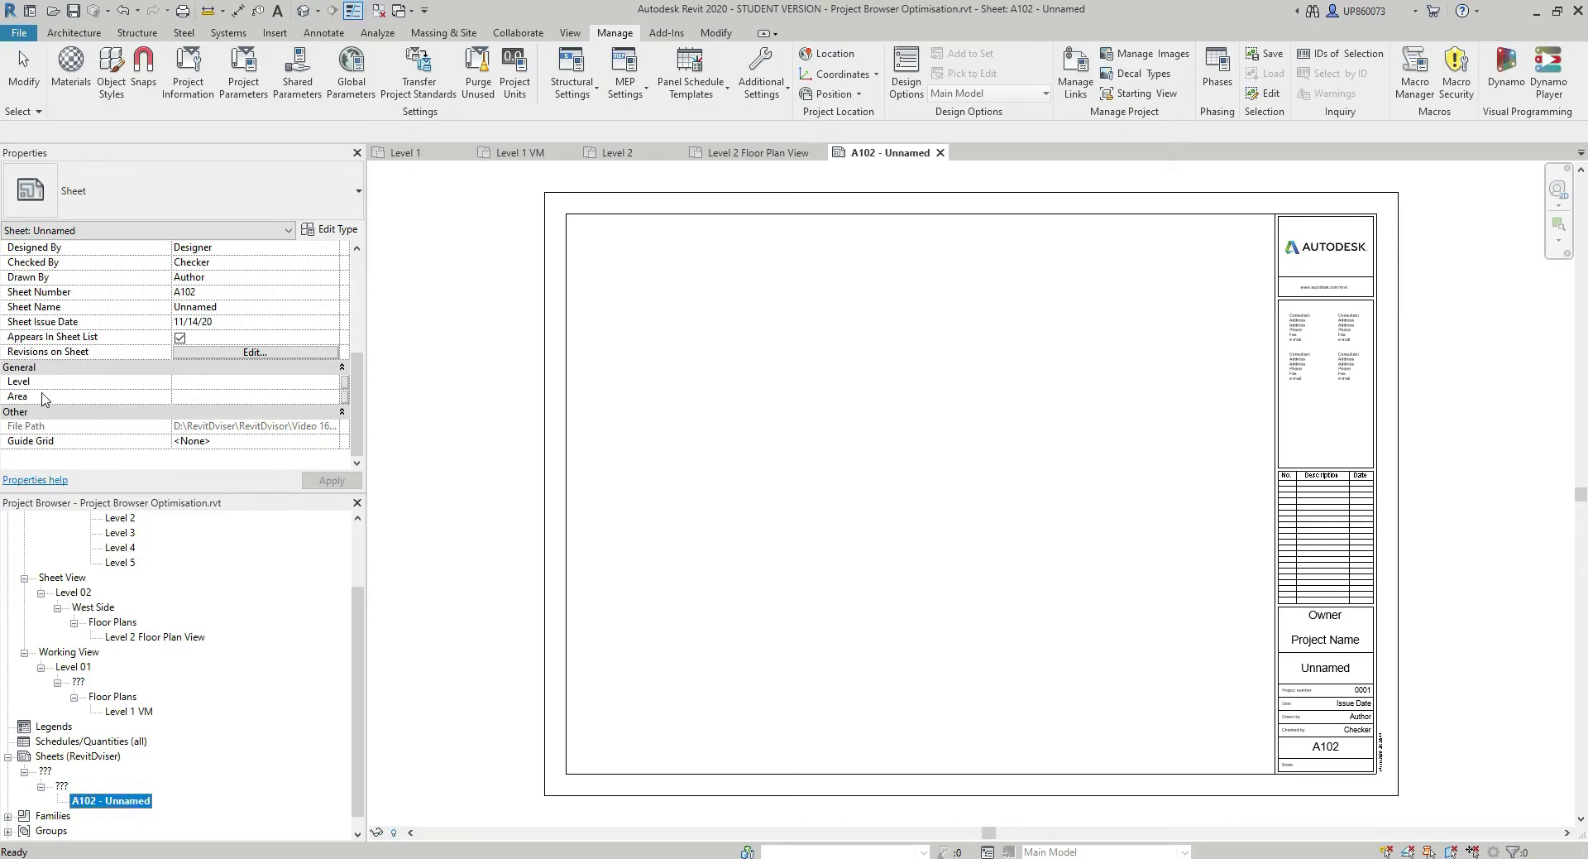
Set sheet A102's Level to Level 02 and Area to West Side, then apply
click(189, 380)
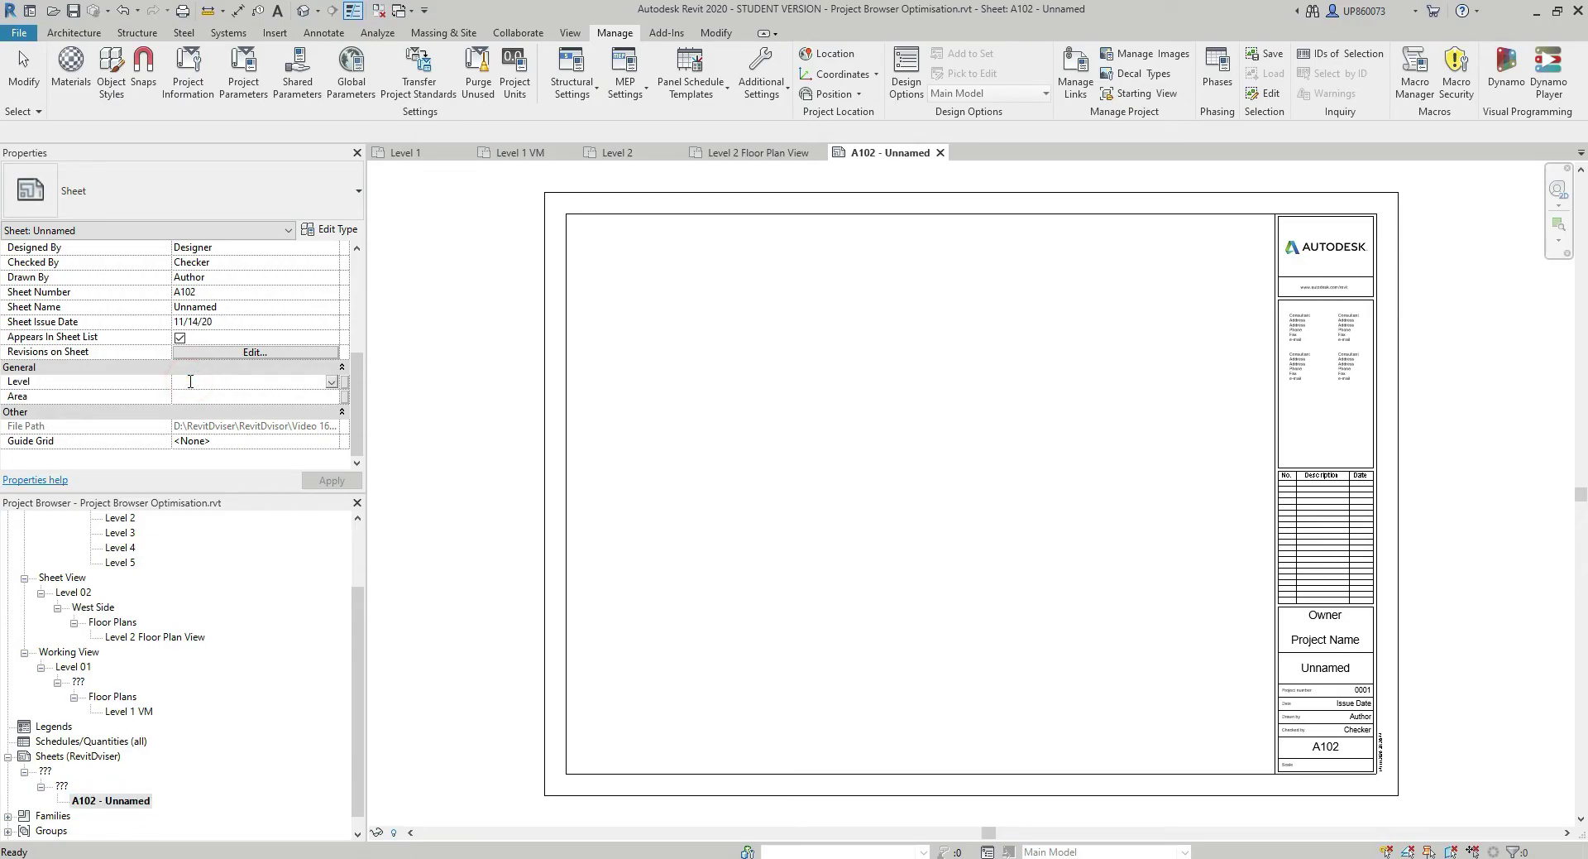
text(Level 02)
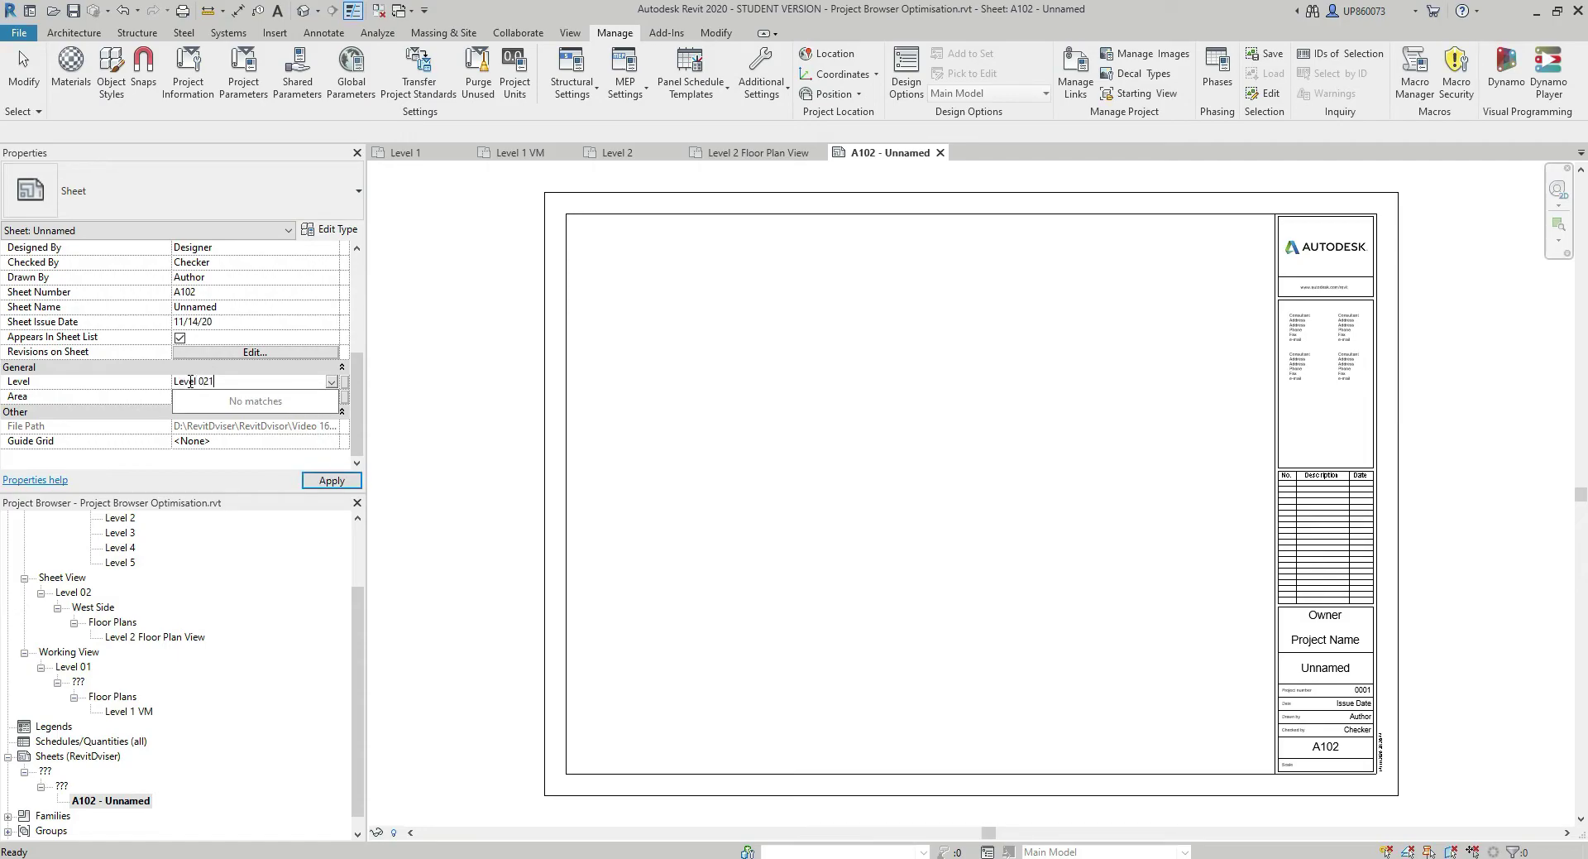
click(145, 401)
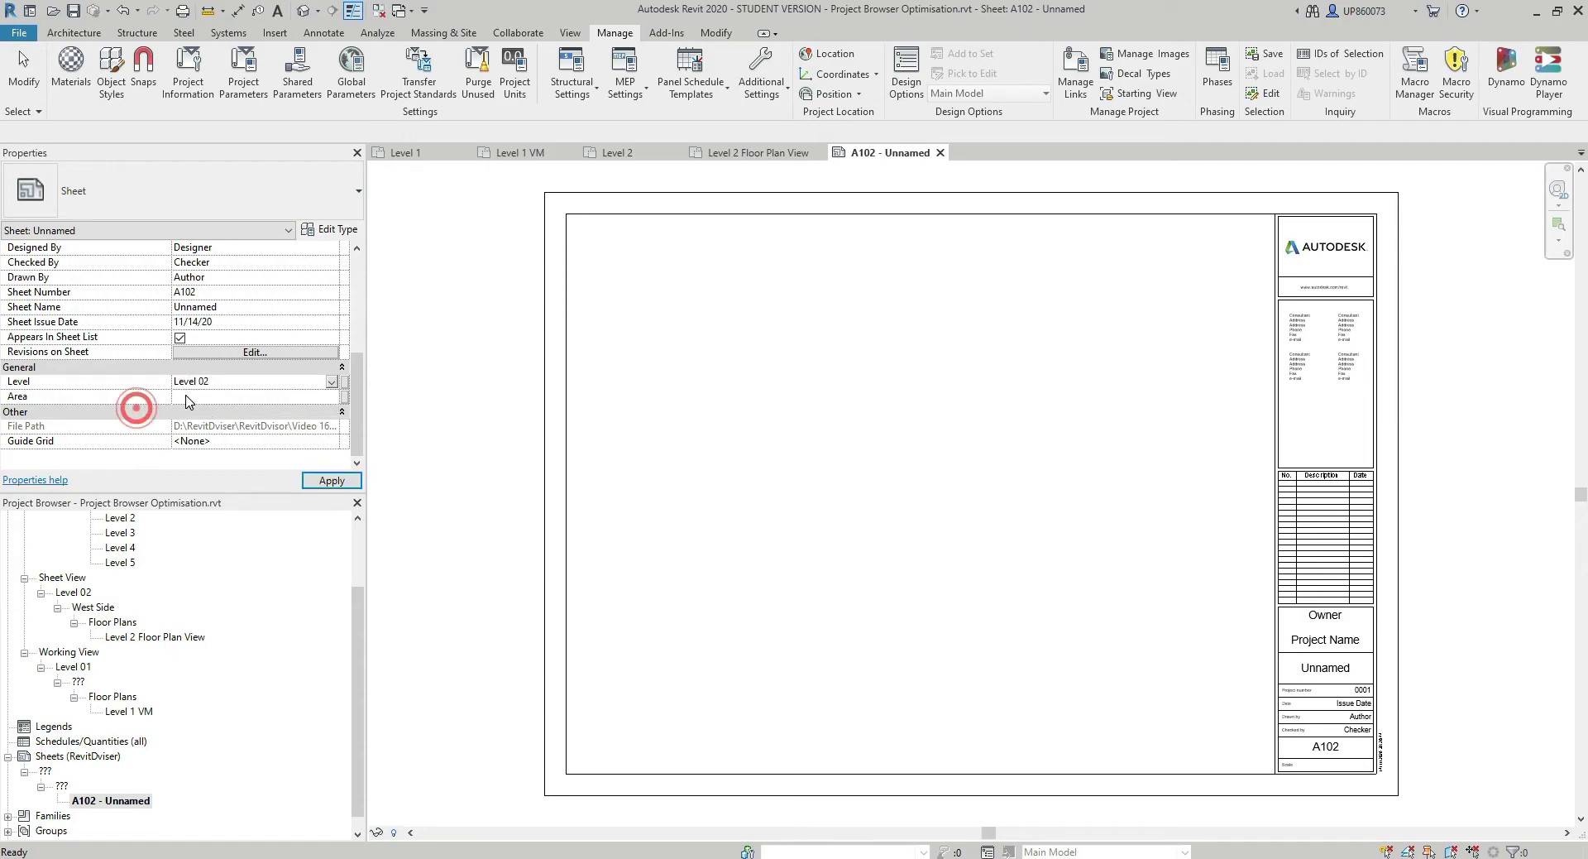
text(West Sid)
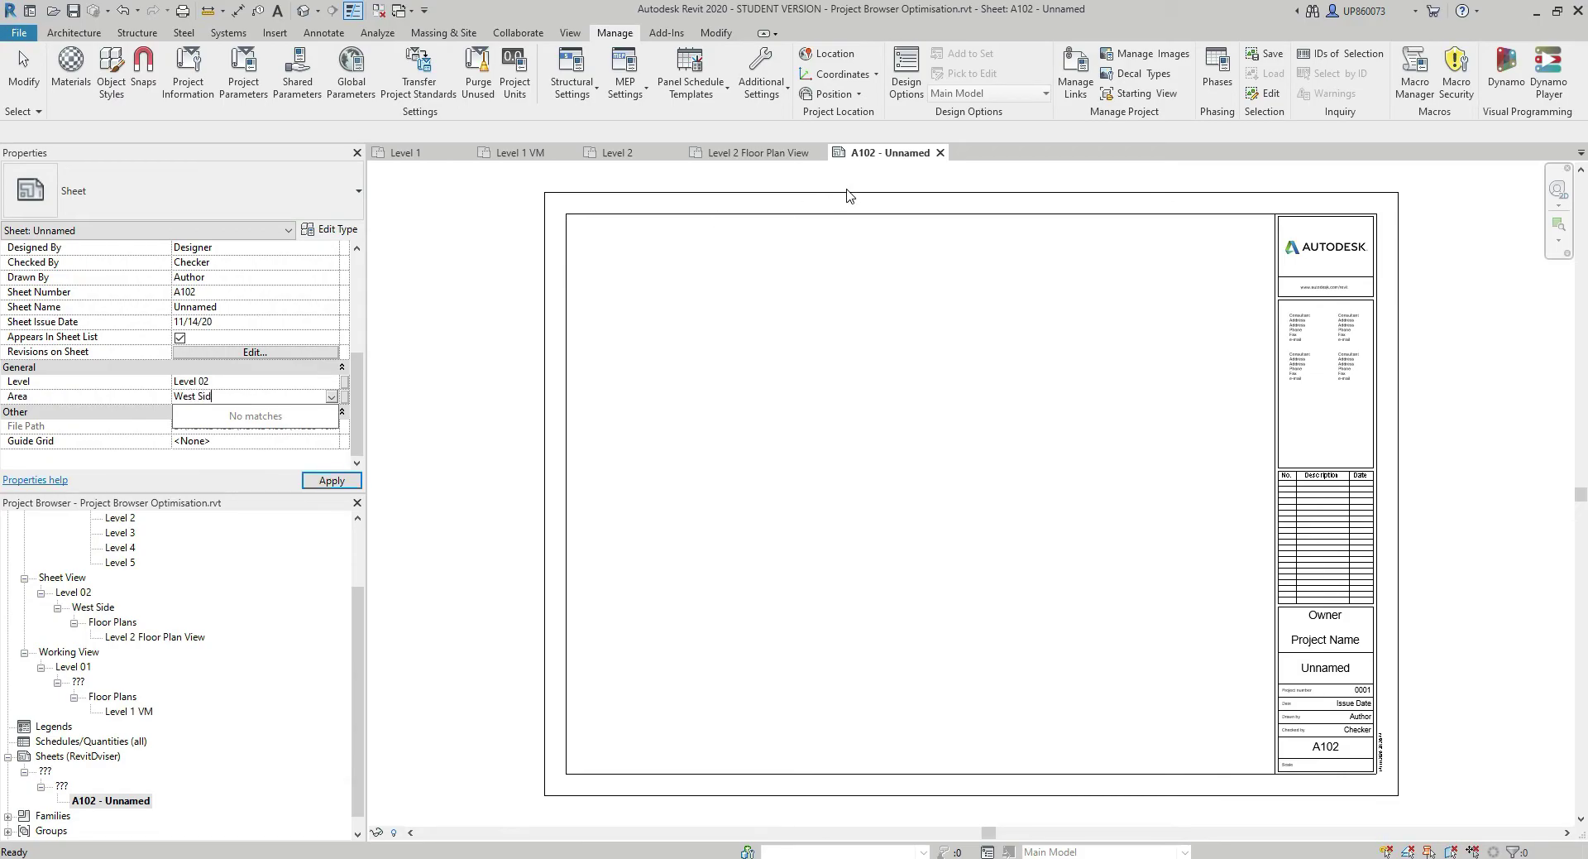
text(e)
click(111, 397)
click(331, 480)
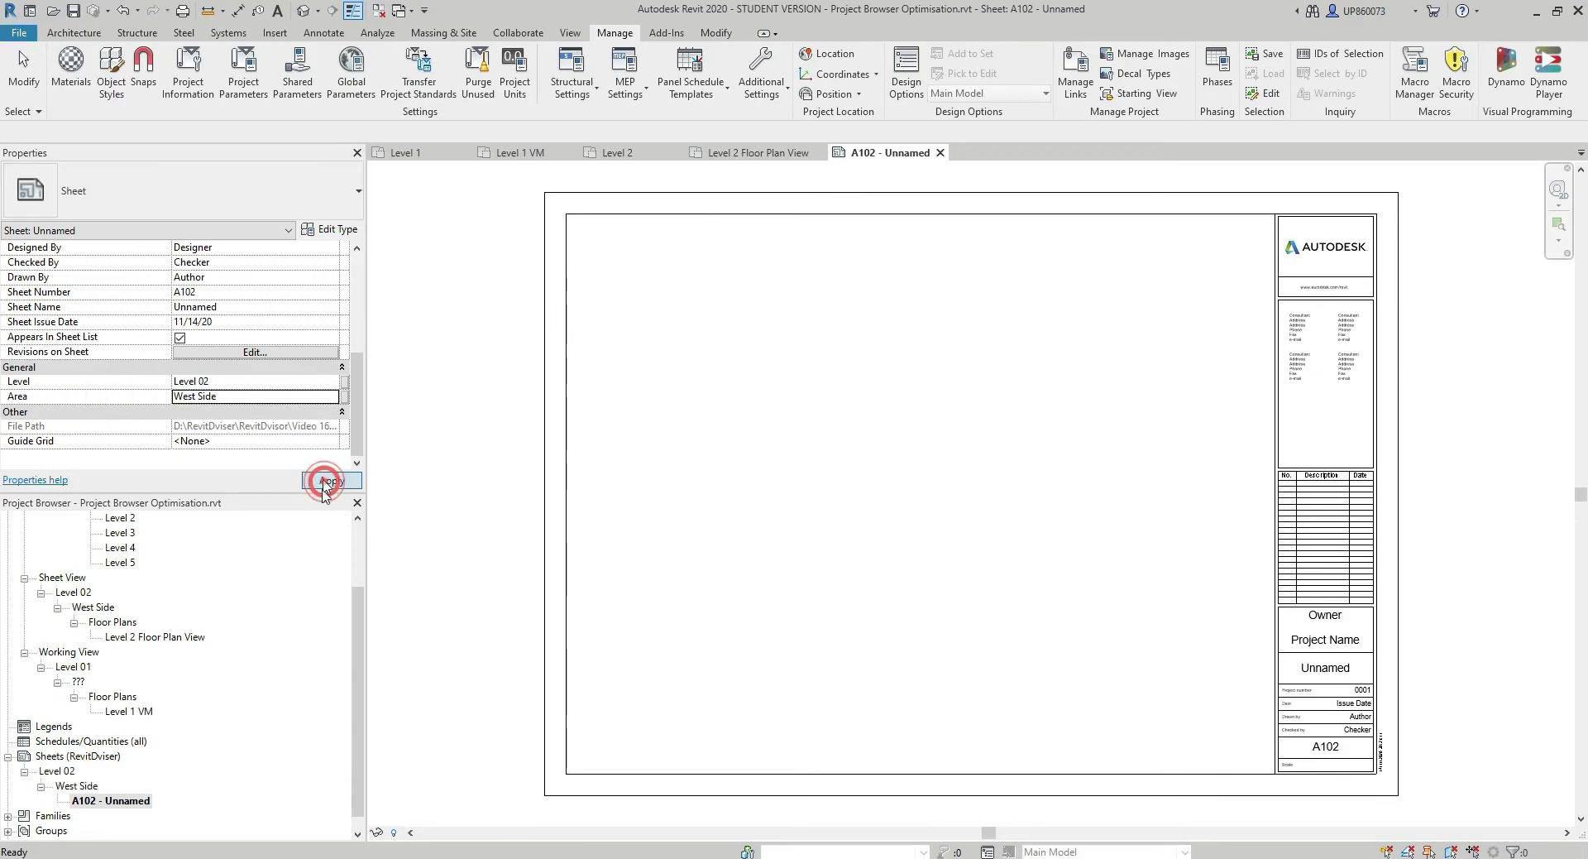
scroll(188, 695, down, 1)
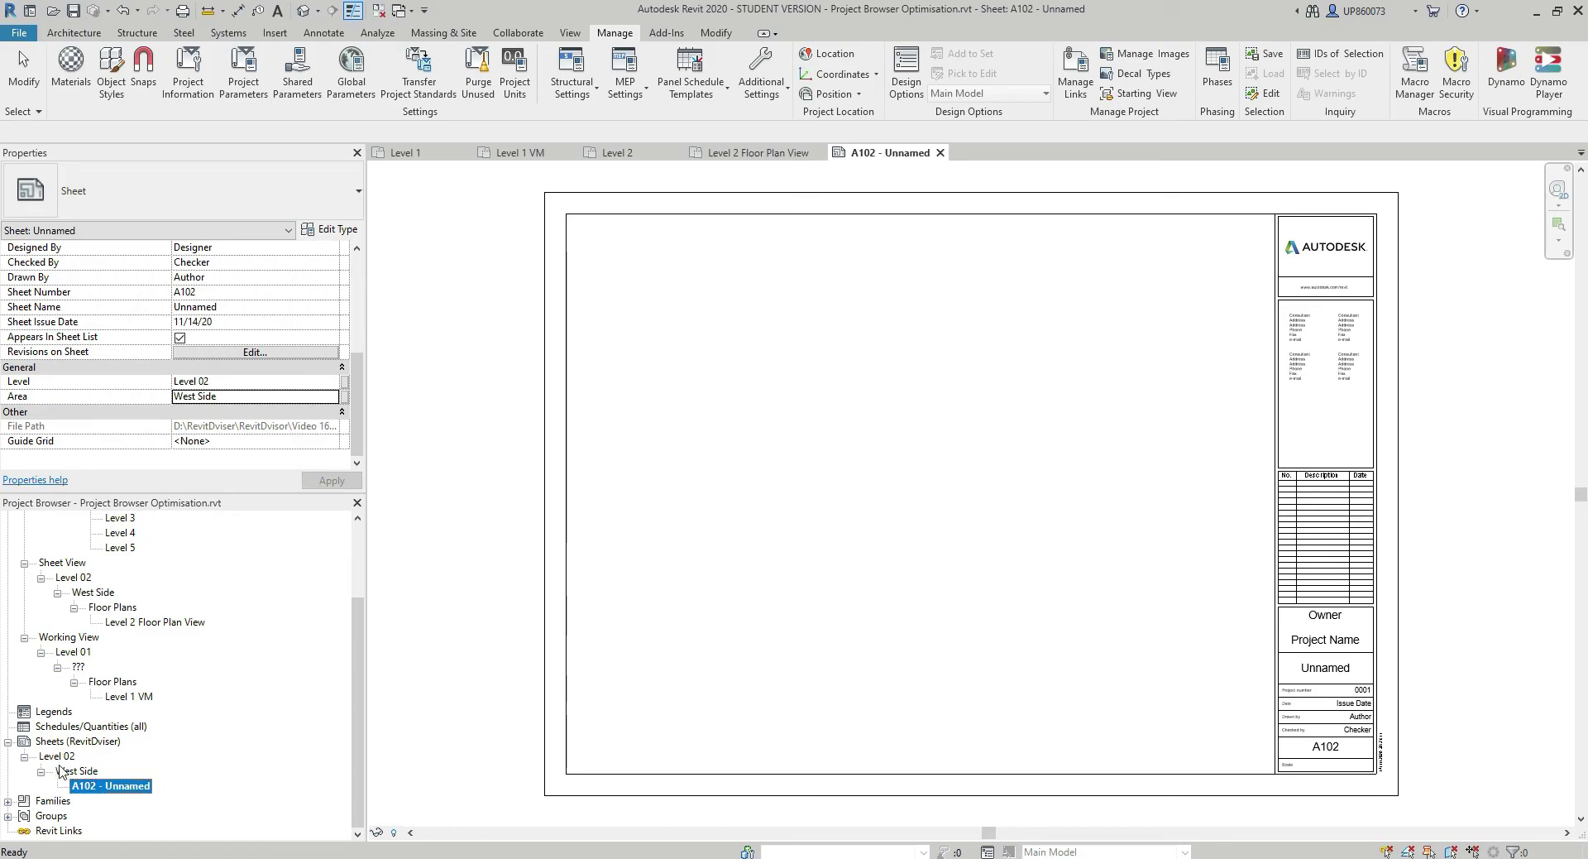